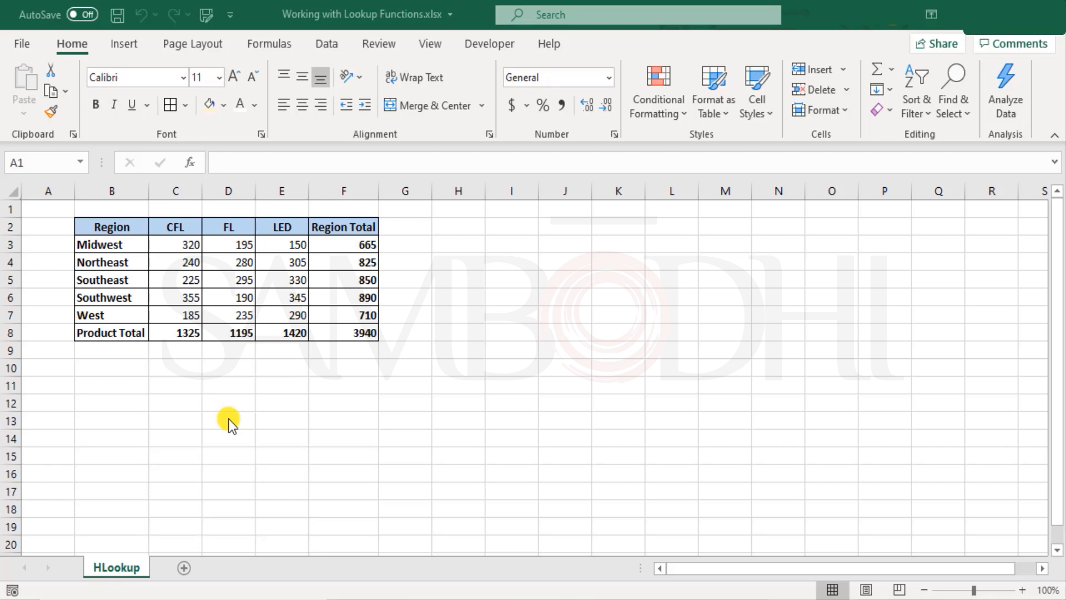
# Examine the regional sales table by selecting its header row, region names and product columns
pyautogui.moveTo(108, 231); pyautogui.dragTo(384, 266)
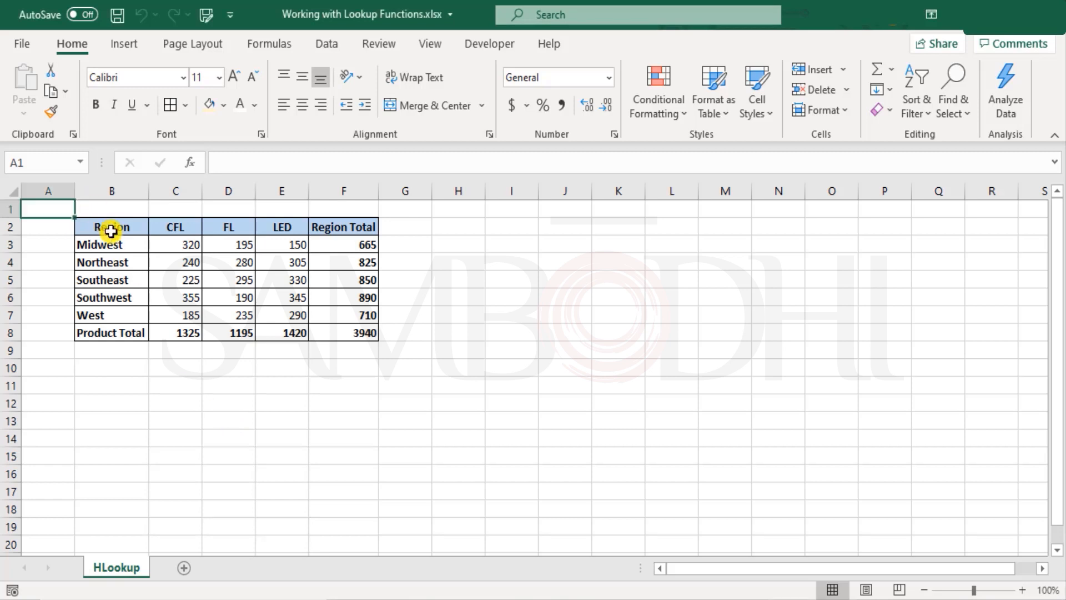
pyautogui.moveTo(462, 320); pyautogui.dragTo(433, 314)
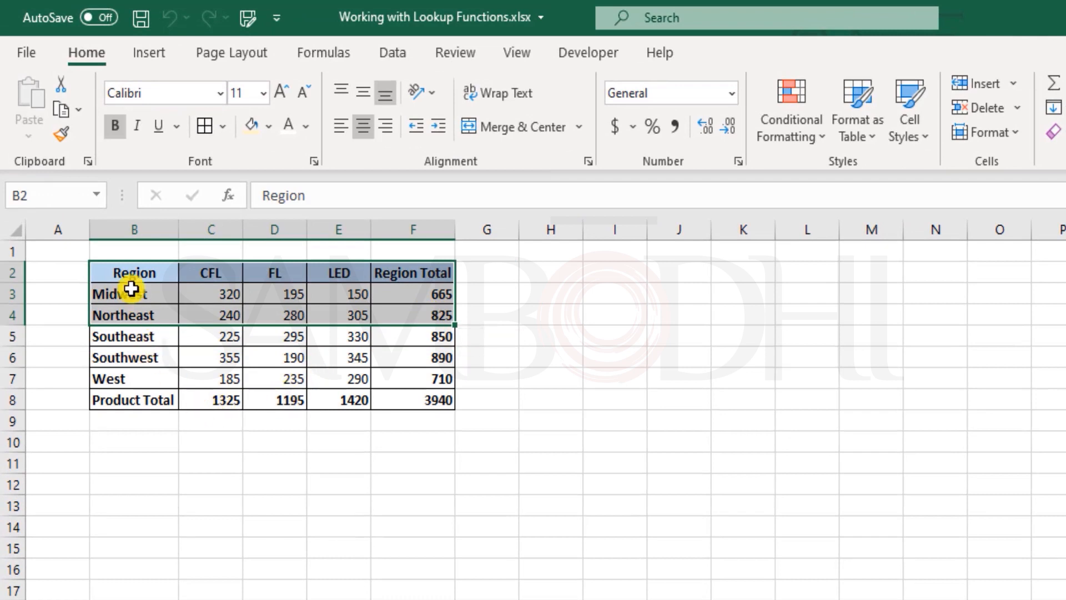
pyautogui.moveTo(128, 271); pyautogui.dragTo(191, 407)
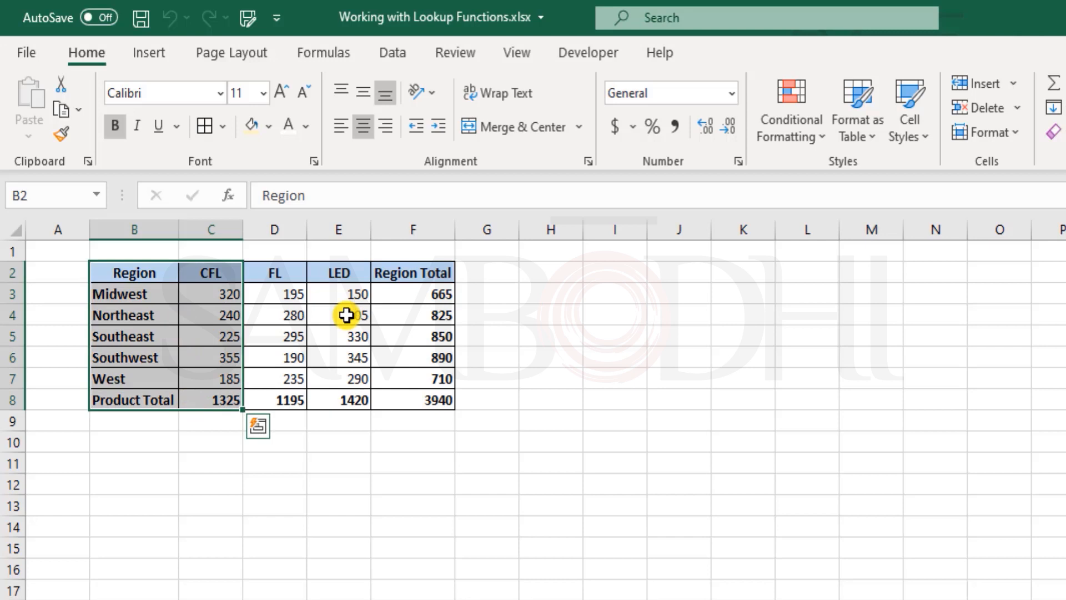
pyautogui.moveTo(142, 292); pyautogui.dragTo(147, 389)
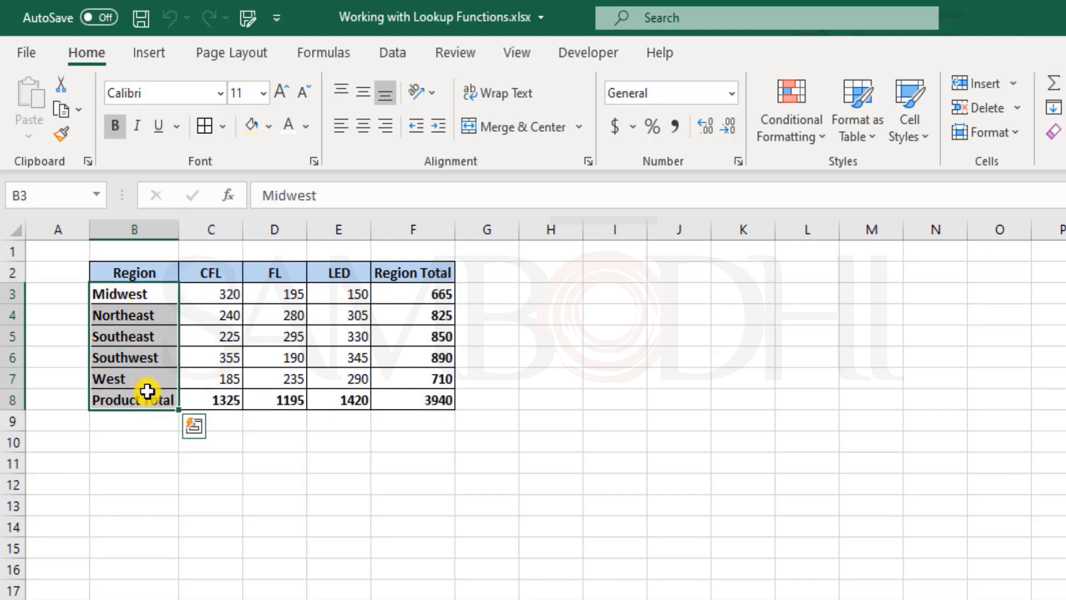
pyautogui.click(136, 298)
pyautogui.moveTo(137, 320); pyautogui.dragTo(143, 378)
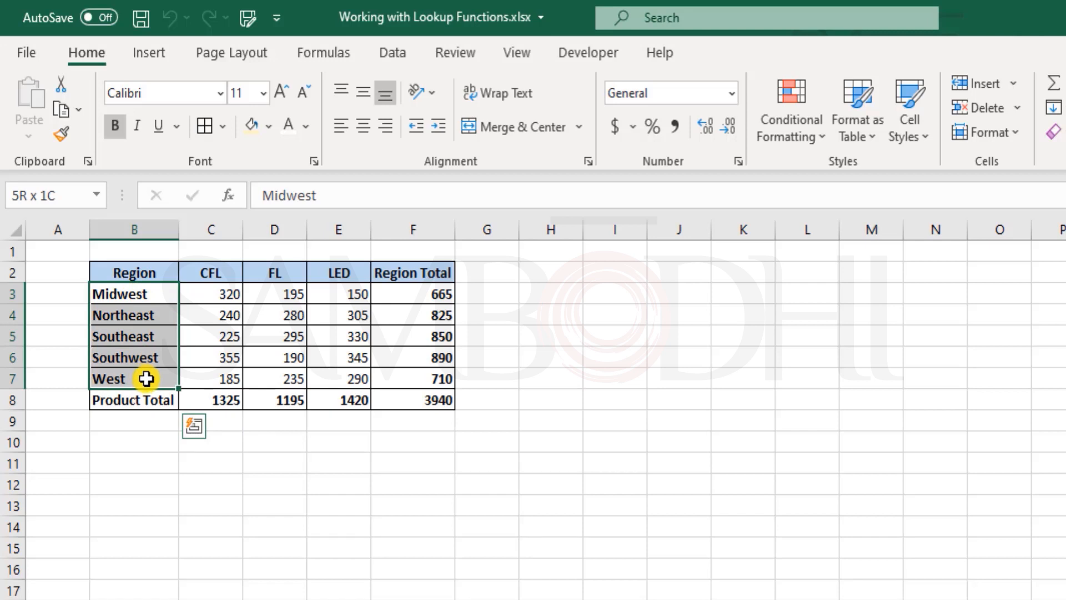
pyautogui.moveTo(150, 378); pyautogui.dragTo(294, 382)
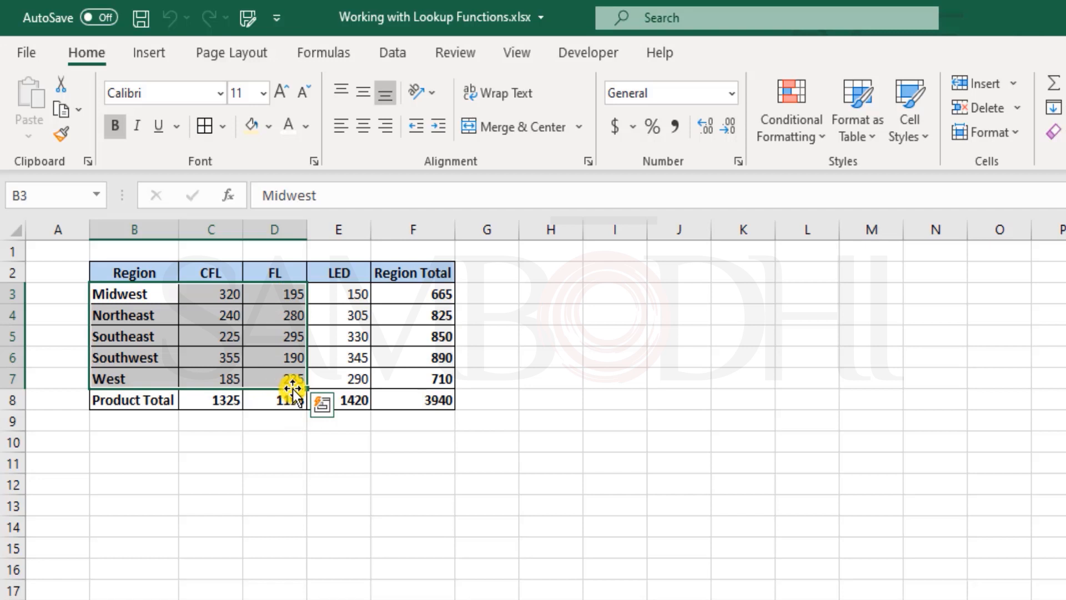
pyautogui.click(311, 446)
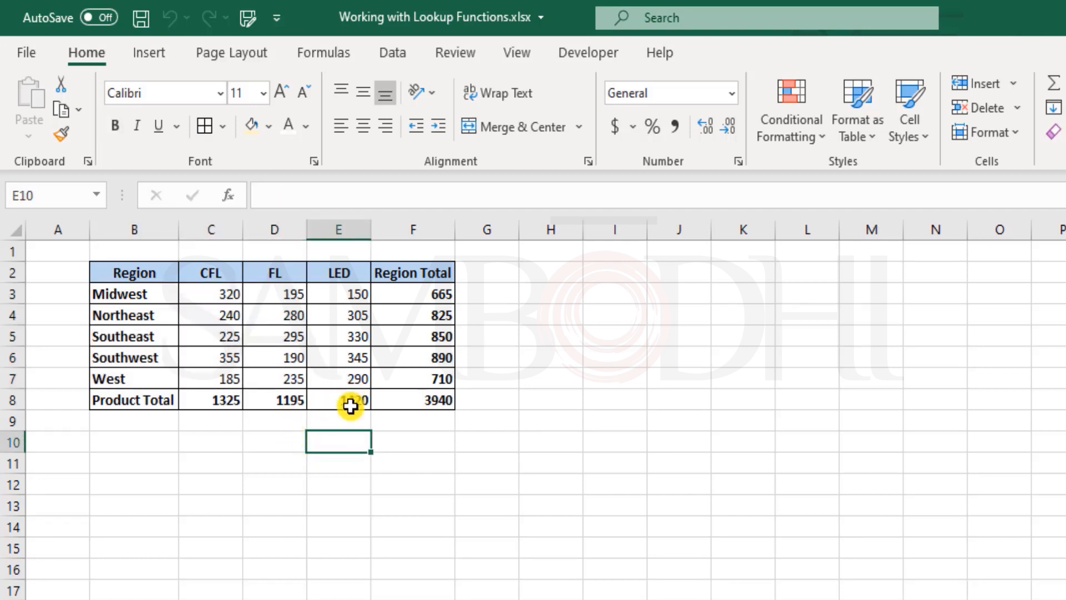
pyautogui.moveTo(243, 275); pyautogui.dragTo(363, 345)
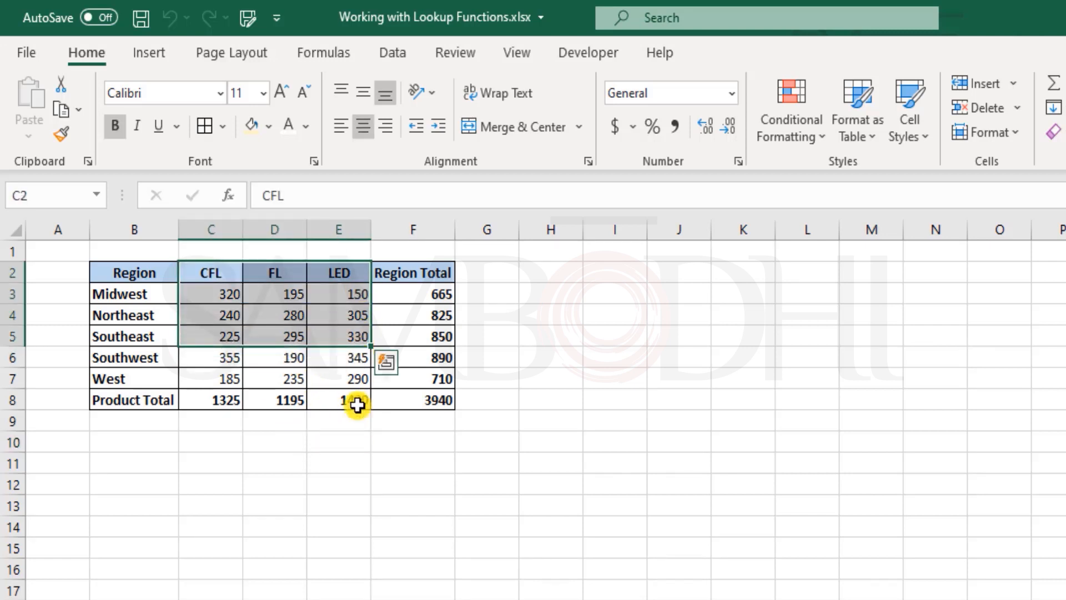
# In B11, enter an HLOOKUP formula looking up "FL" in B2:F6, returning row 6 with exact match FALSE
pyautogui.click(165, 472)
pyautogui.write('=hl')
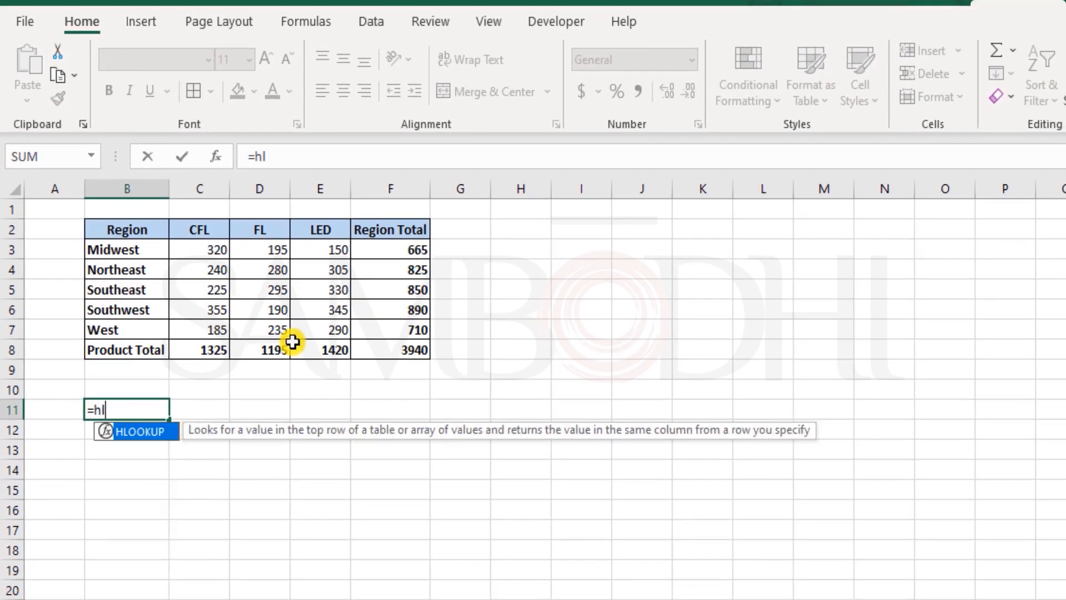
pyautogui.press('Tab')
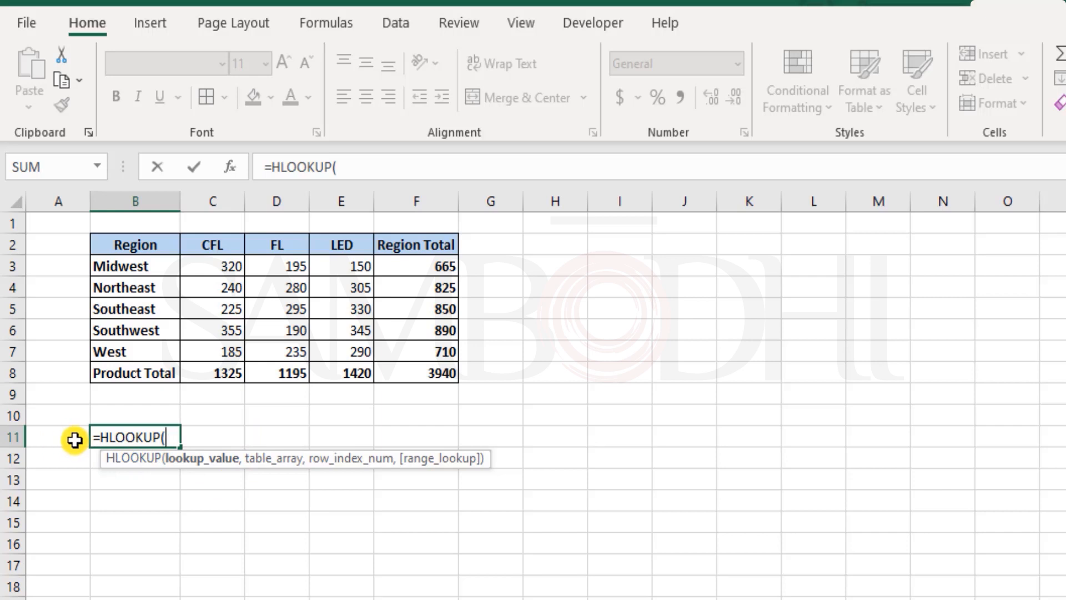
pyautogui.write('FL')
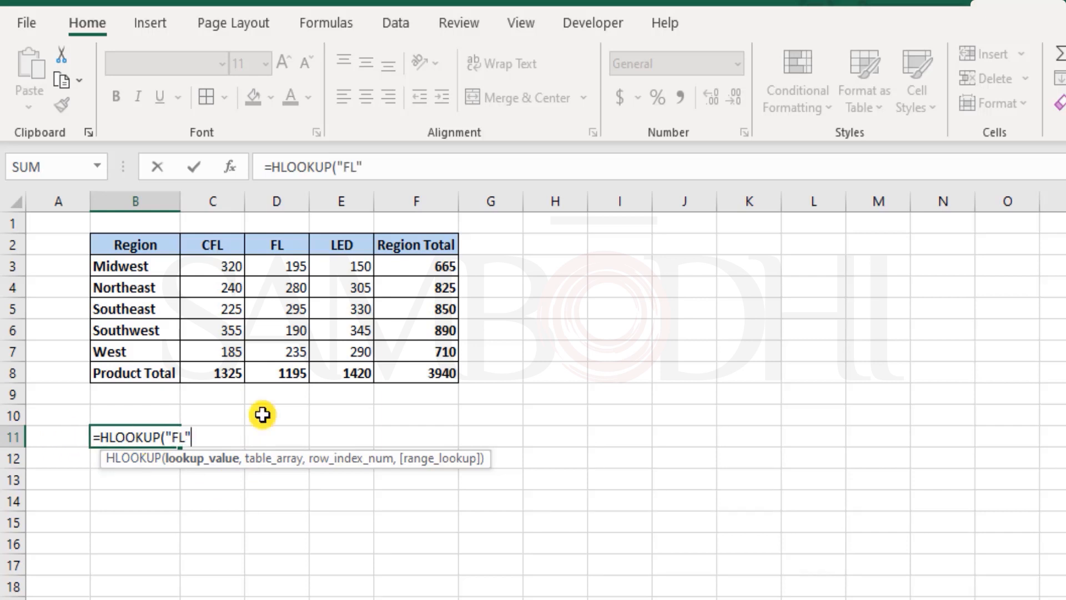
pyautogui.write('",')
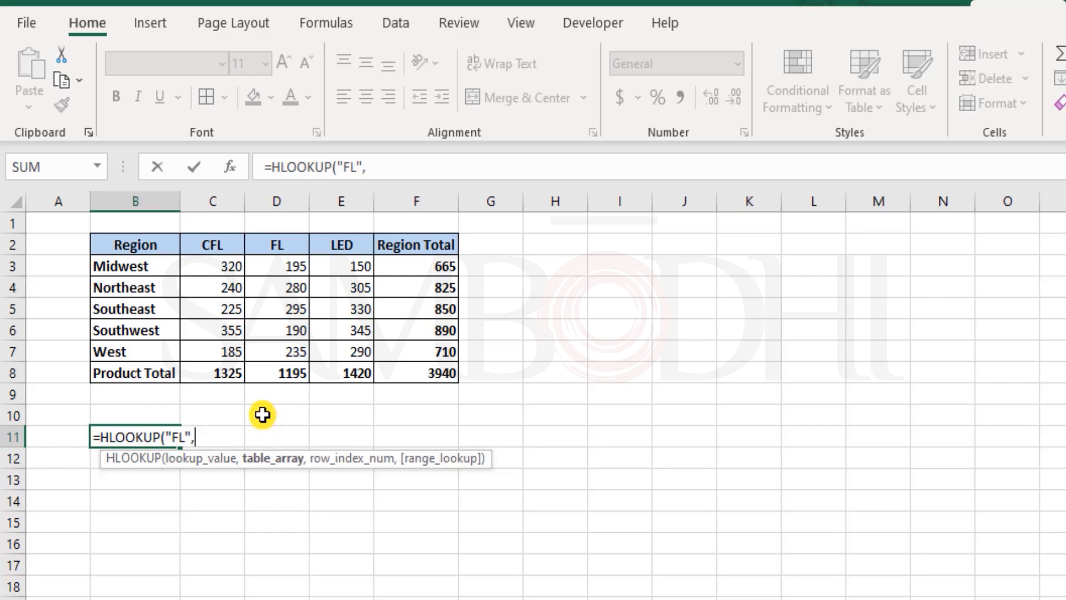
pyautogui.moveTo(143, 244); pyautogui.dragTo(429, 330)
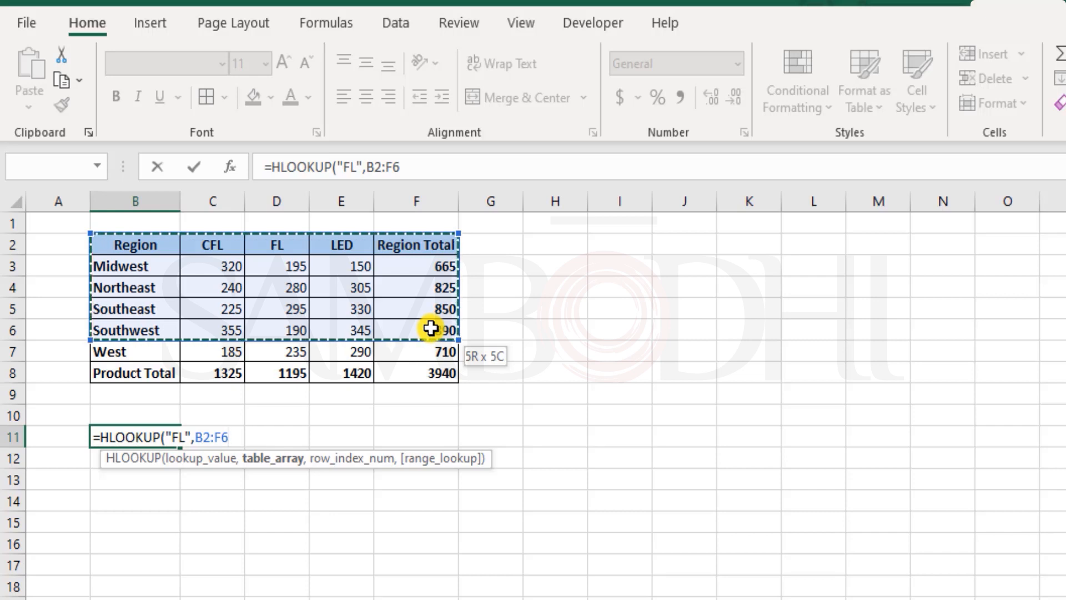
pyautogui.moveTo(431, 329); pyautogui.dragTo(431, 326)
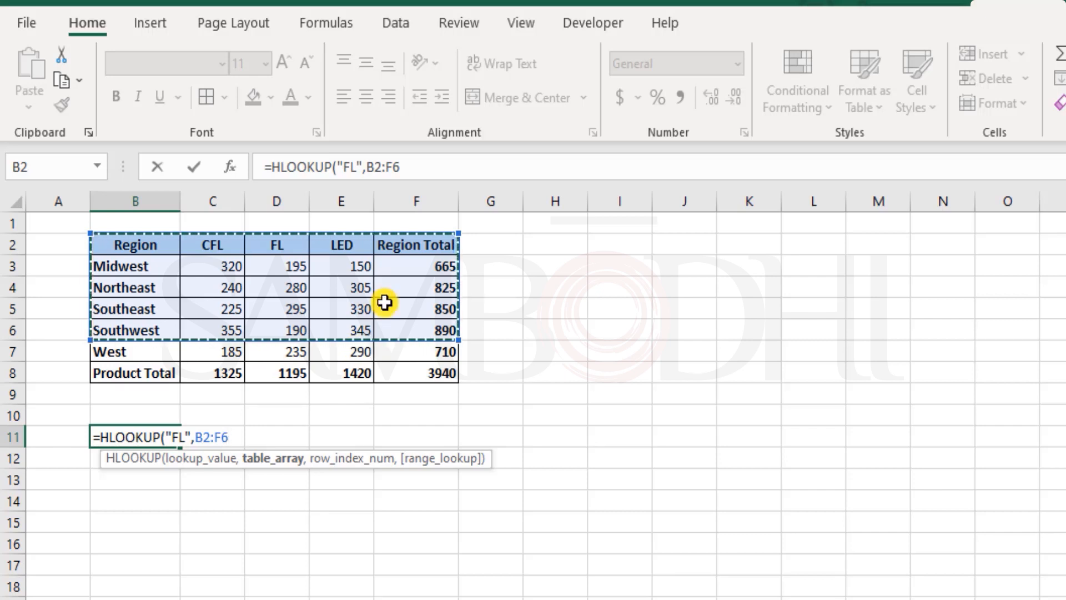
pyautogui.write(',')
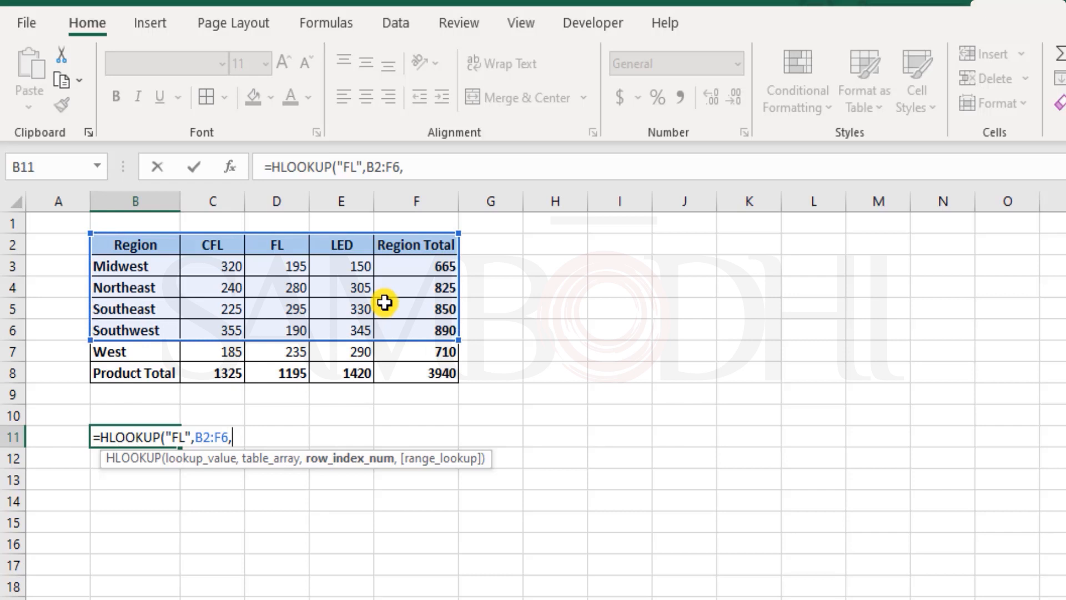
pyautogui.write('6,')
pyautogui.press('Down')
pyautogui.press('Tab')
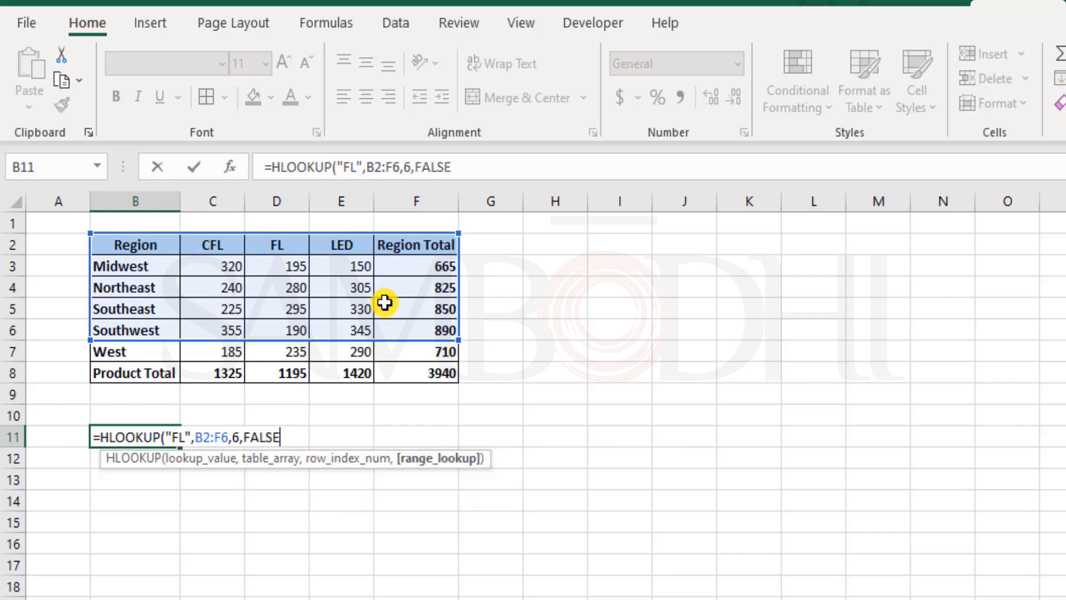
pyautogui.hotkey('ctrl', 'Return')
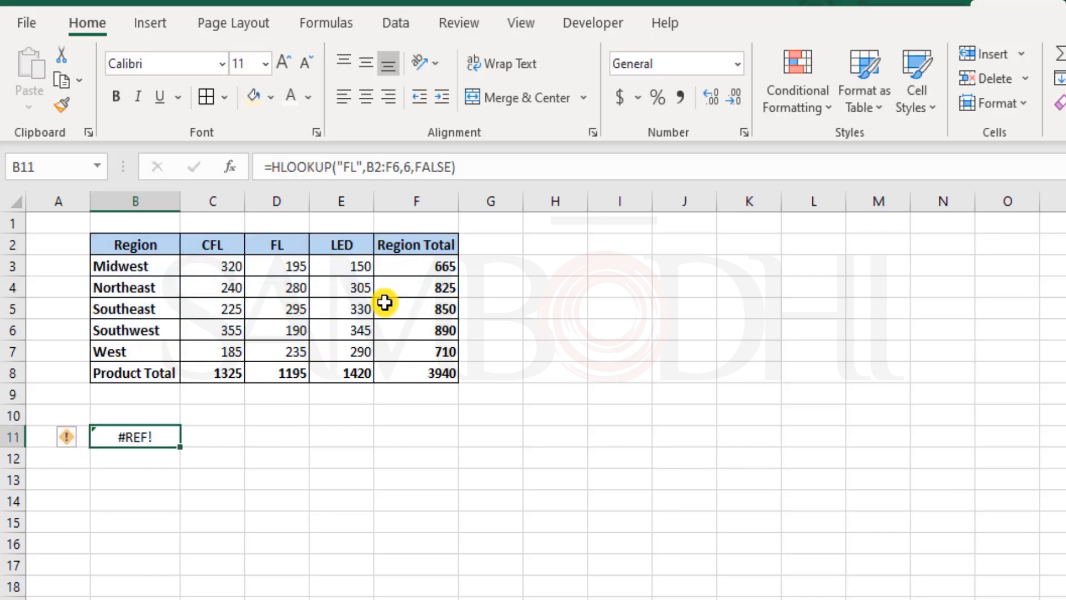
# Edit the B11 formula so its table array extends to B2:F8
pyautogui.press('F2')
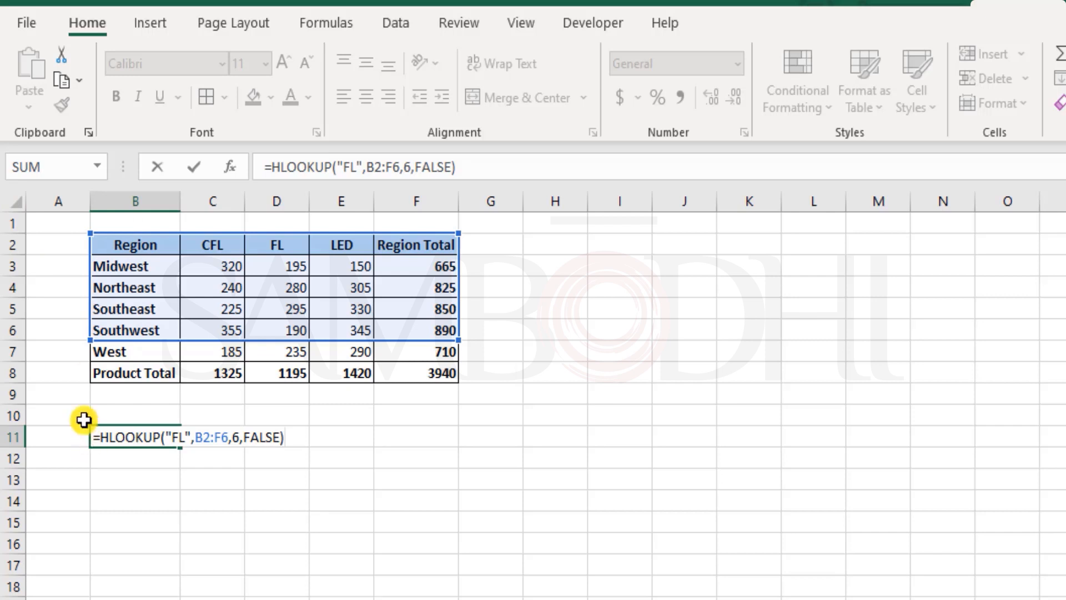
pyautogui.doubleClick(240, 437)
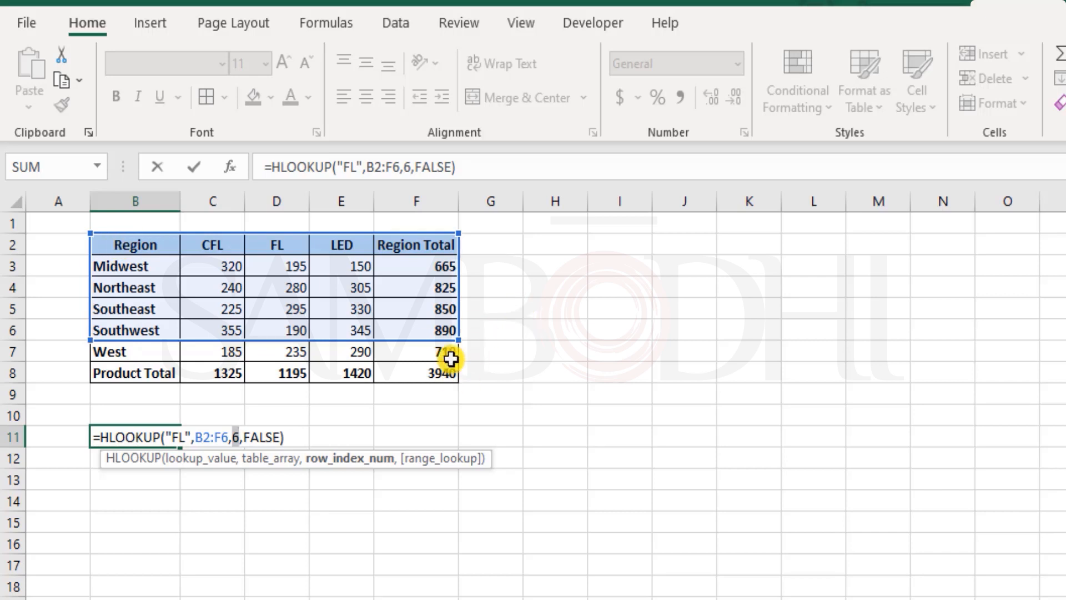
pyautogui.moveTo(456, 350); pyautogui.dragTo(459, 379)
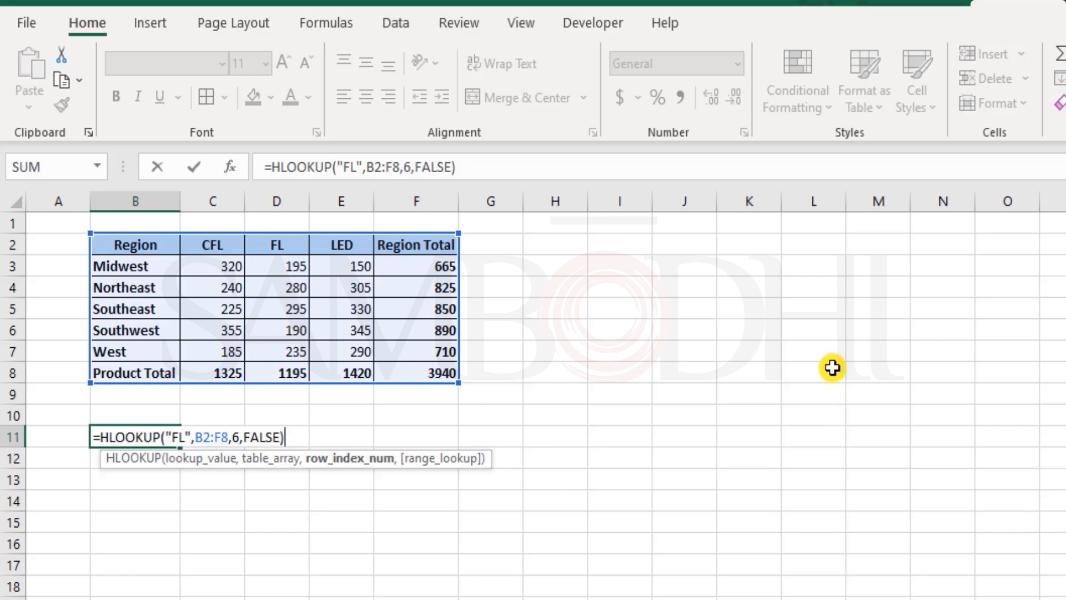
pyautogui.press('Return')
pyautogui.press('Up')
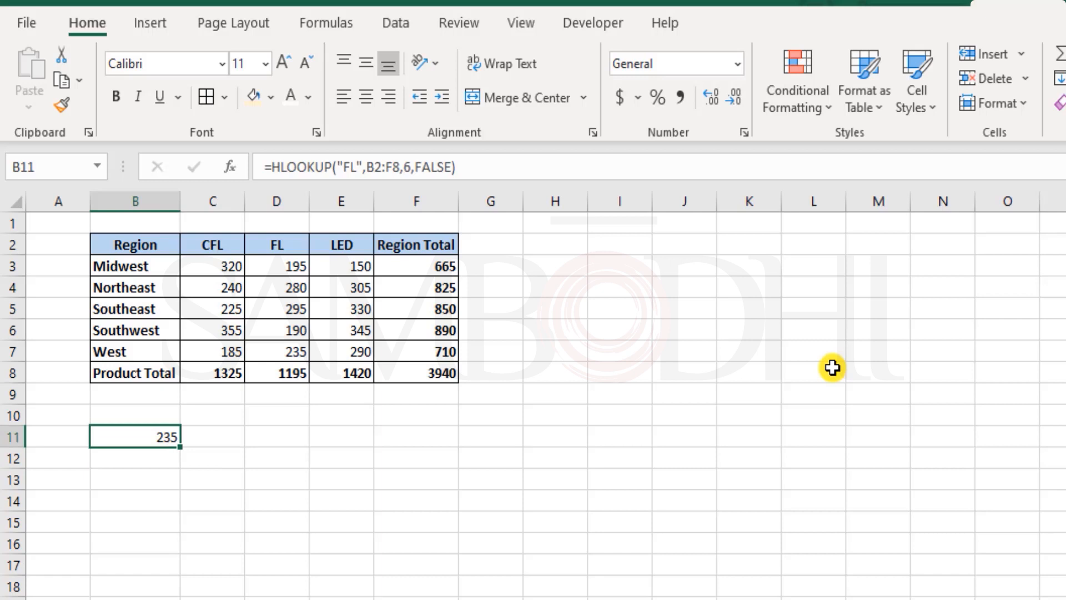
# Give C12 a highlight fill and enter LED in it as the lookup value
pyautogui.click(241, 458)
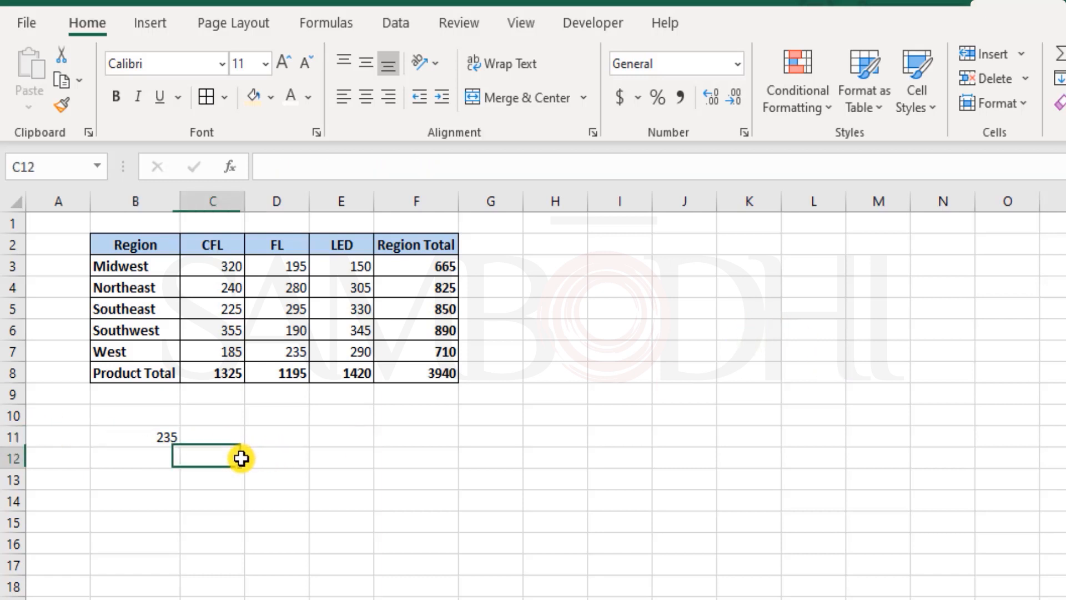
pyautogui.click(253, 97)
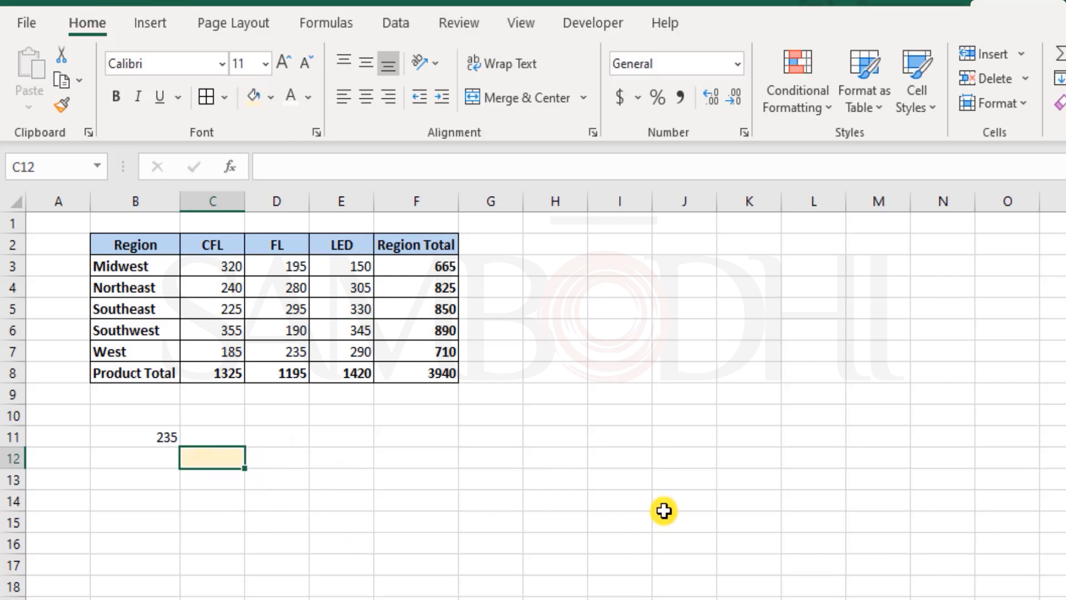
pyautogui.write('LED')
pyautogui.press('Tab')
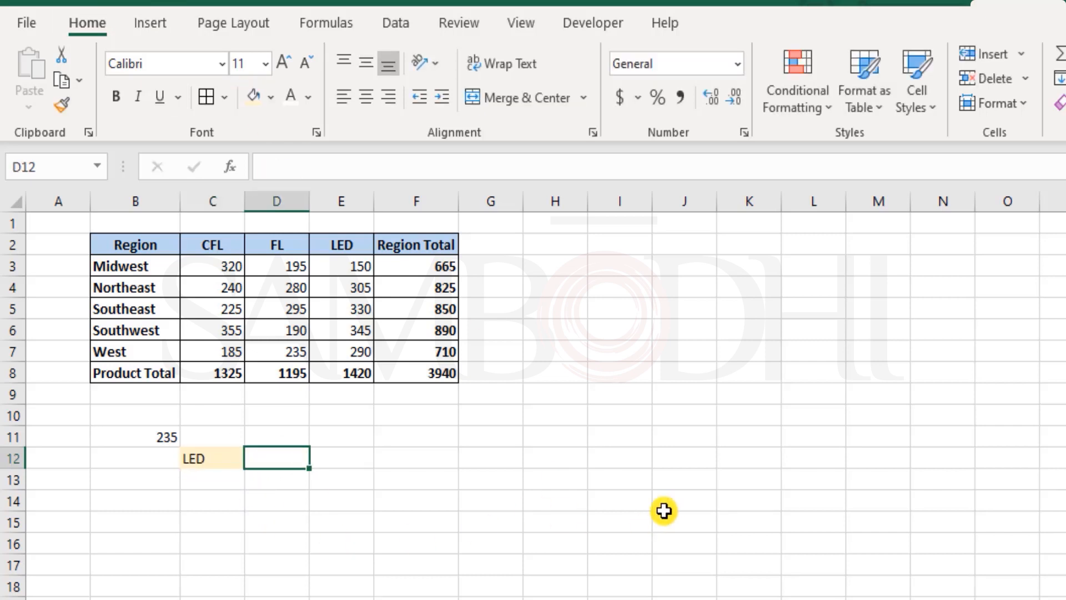
# In D12, enter =HLOOKUP(C12,B2:F8,7,FALSE) to look up the product named in C12
pyautogui.write('=hl')
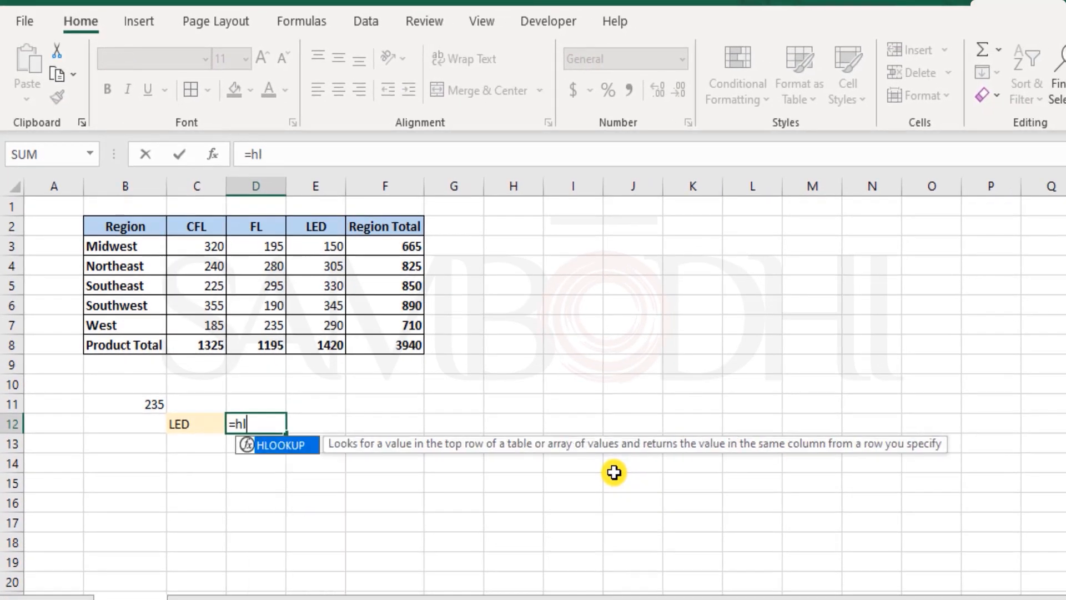
pyautogui.press('Tab')
pyautogui.click(321, 231)
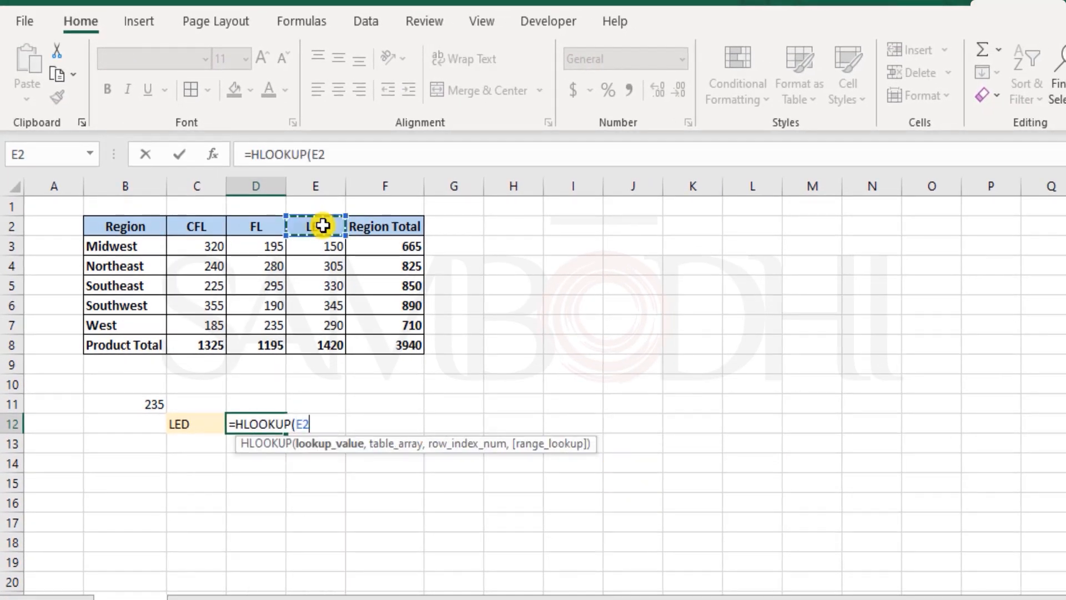
pyautogui.click(201, 426)
pyautogui.write(',')
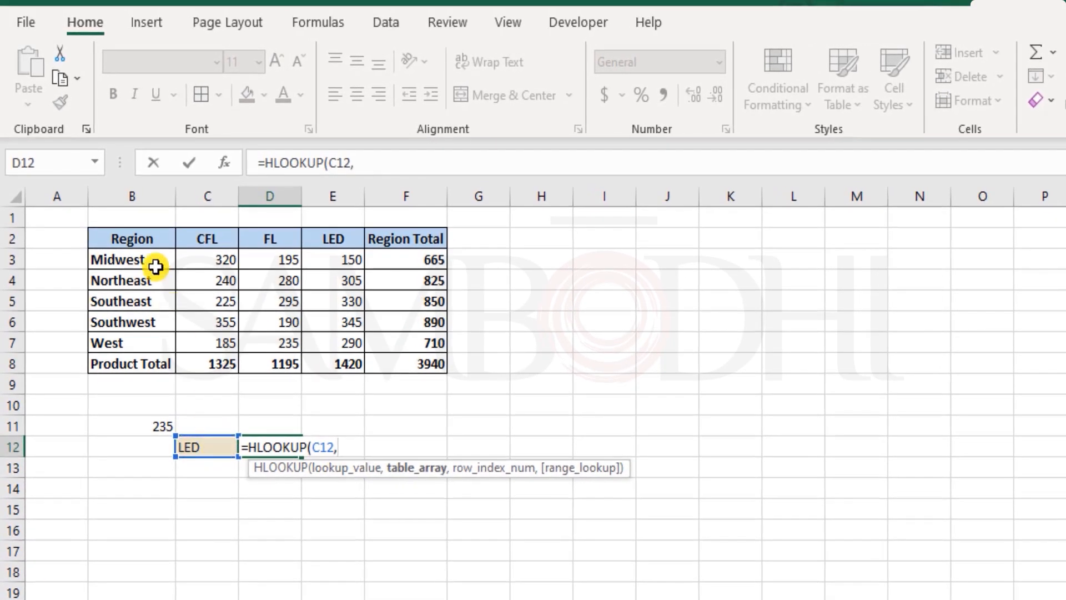
pyautogui.moveTo(148, 237); pyautogui.dragTo(418, 364)
pyautogui.write(',')
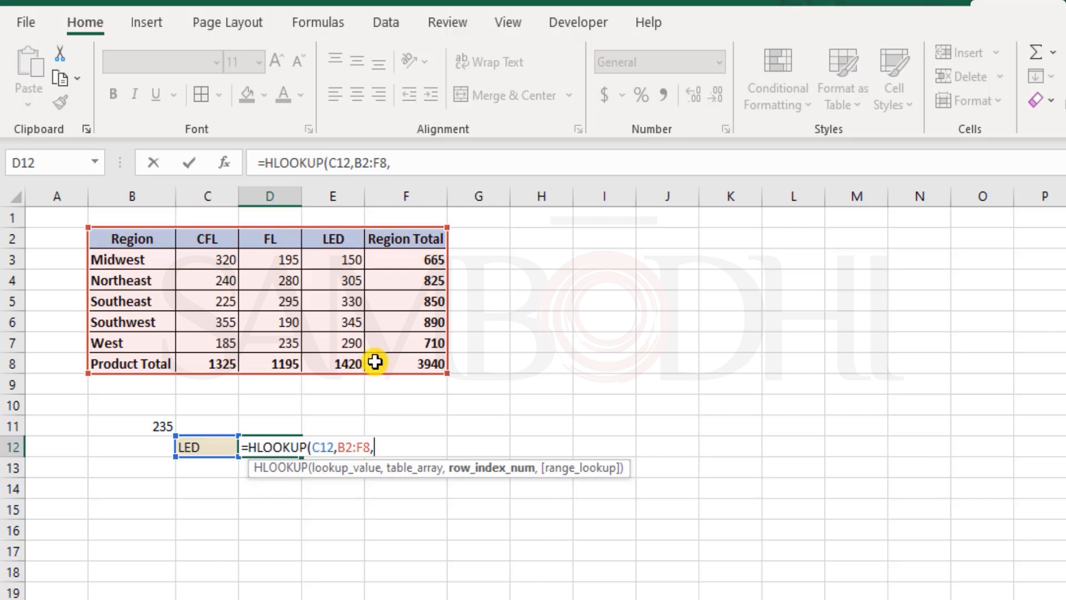
pyautogui.write('7,')
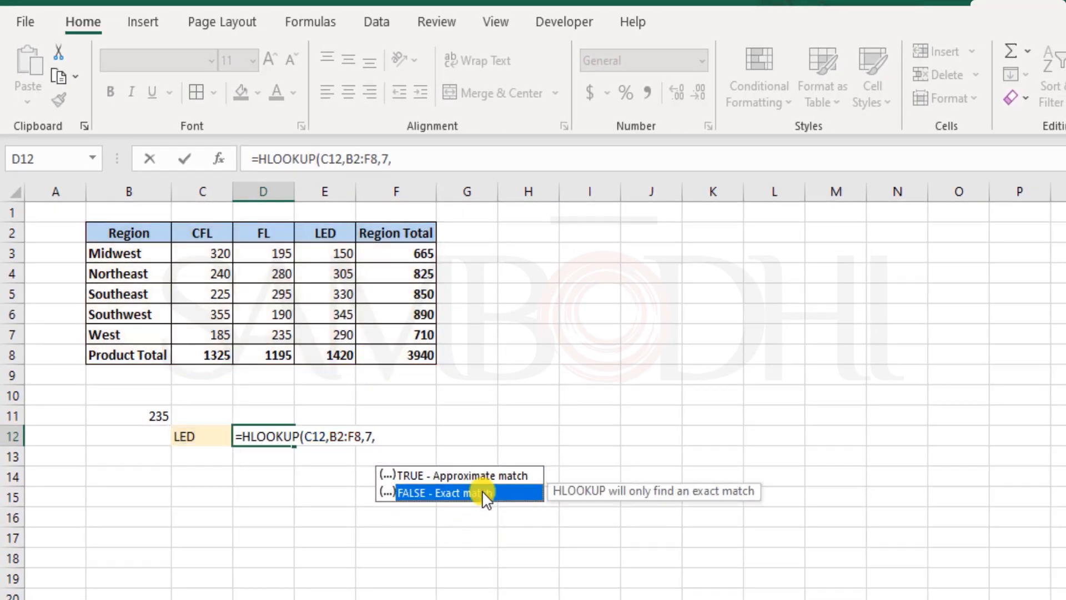
pyautogui.doubleClick(488, 493)
pyautogui.write(')')
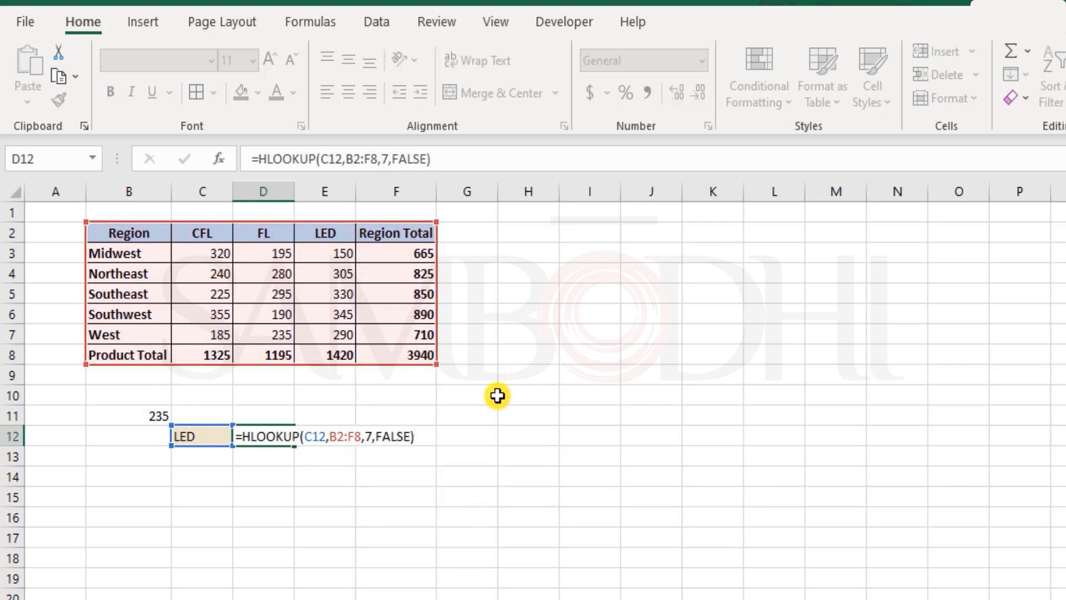
pyautogui.press('Return')
pyautogui.press('Up')
pyautogui.press('Right')
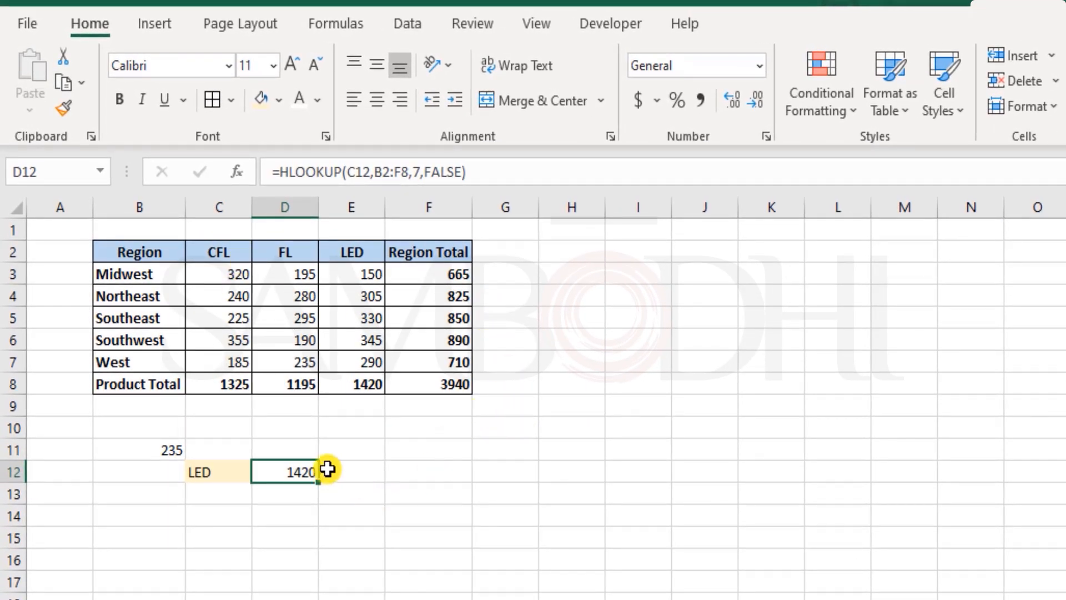
# Review the Product Total row, the FL header, the region names and the whole table by selecting them
pyautogui.moveTo(140, 384); pyautogui.dragTo(438, 390)
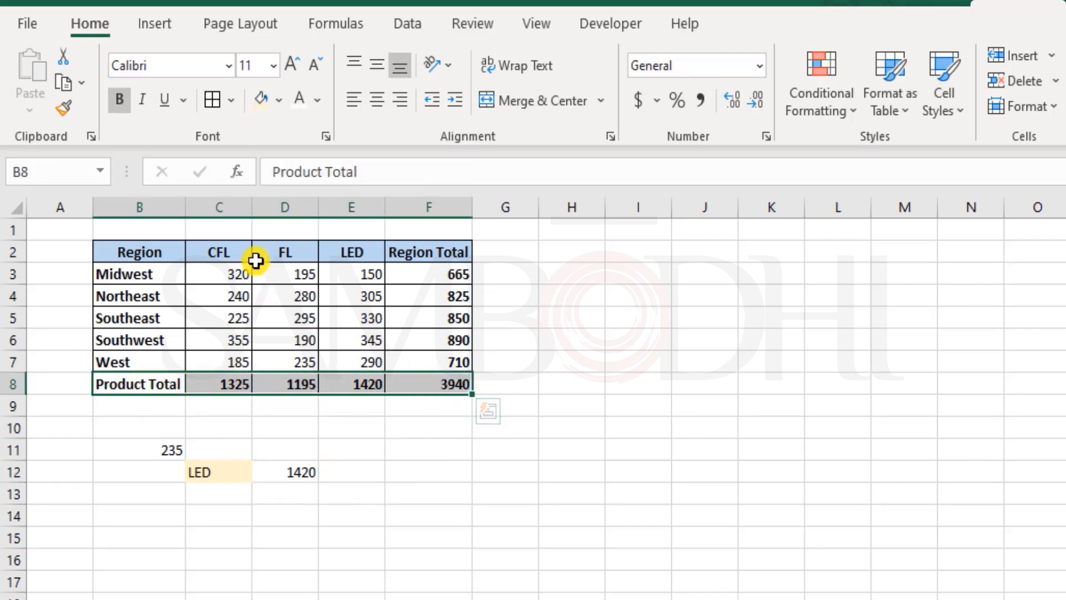
pyautogui.click(283, 250)
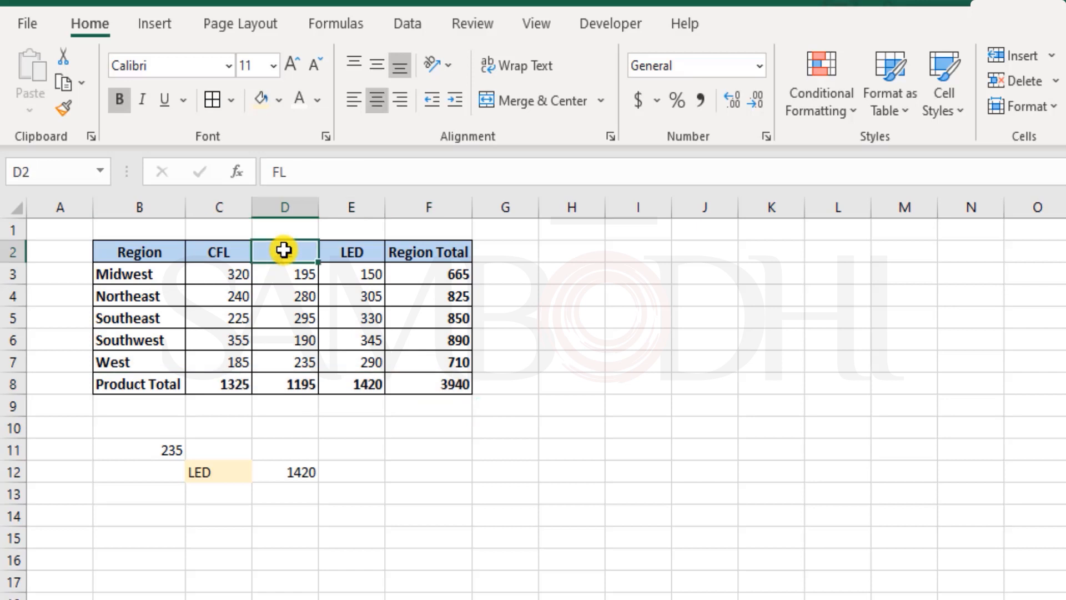
pyautogui.moveTo(132, 383); pyautogui.dragTo(448, 383)
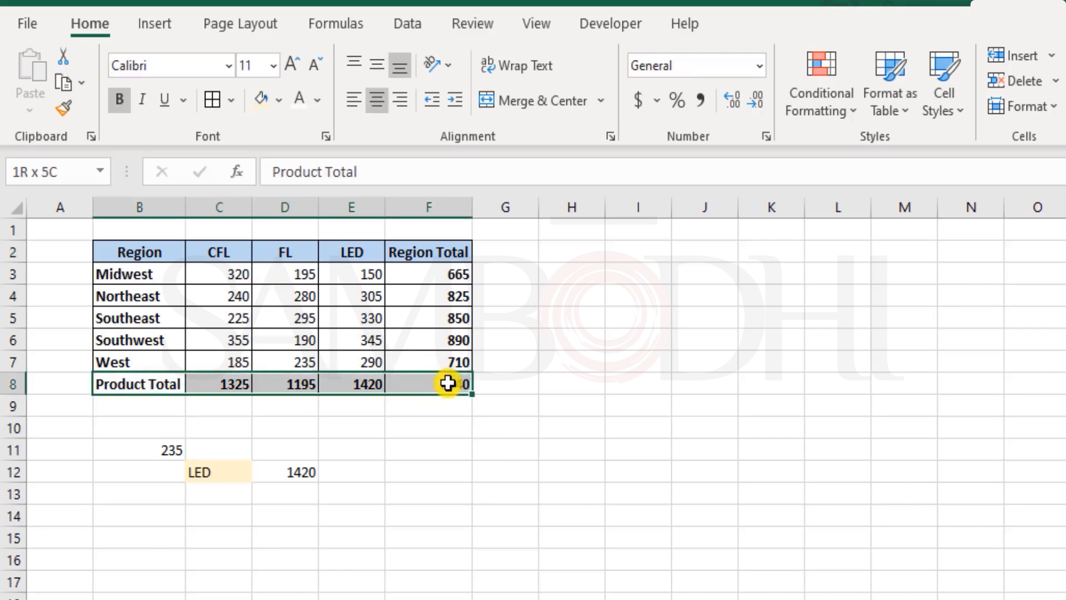
pyautogui.moveTo(119, 268); pyautogui.dragTo(153, 369)
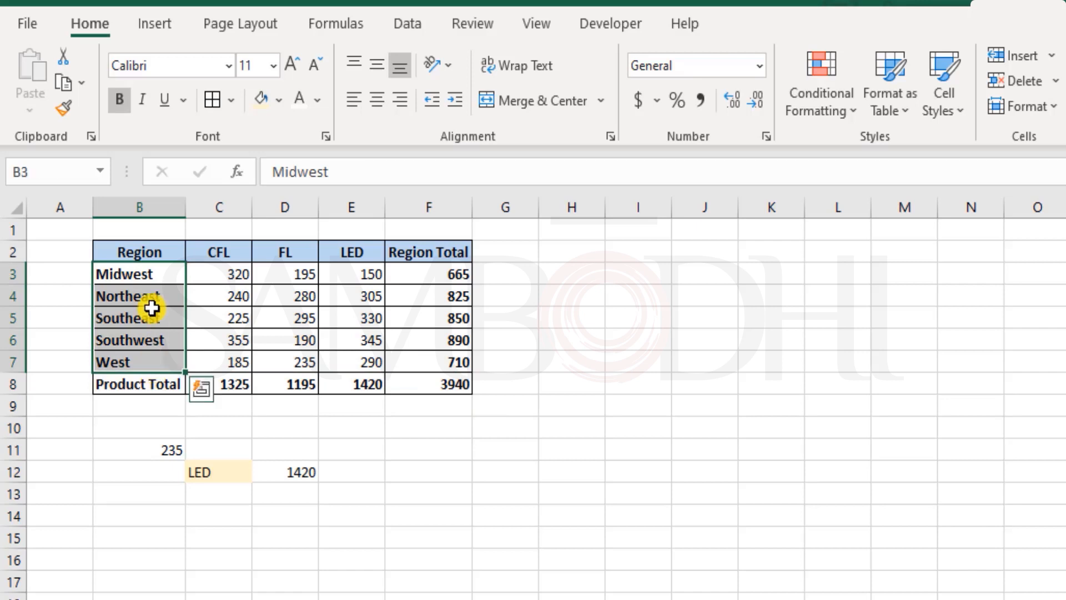
pyautogui.click(157, 322)
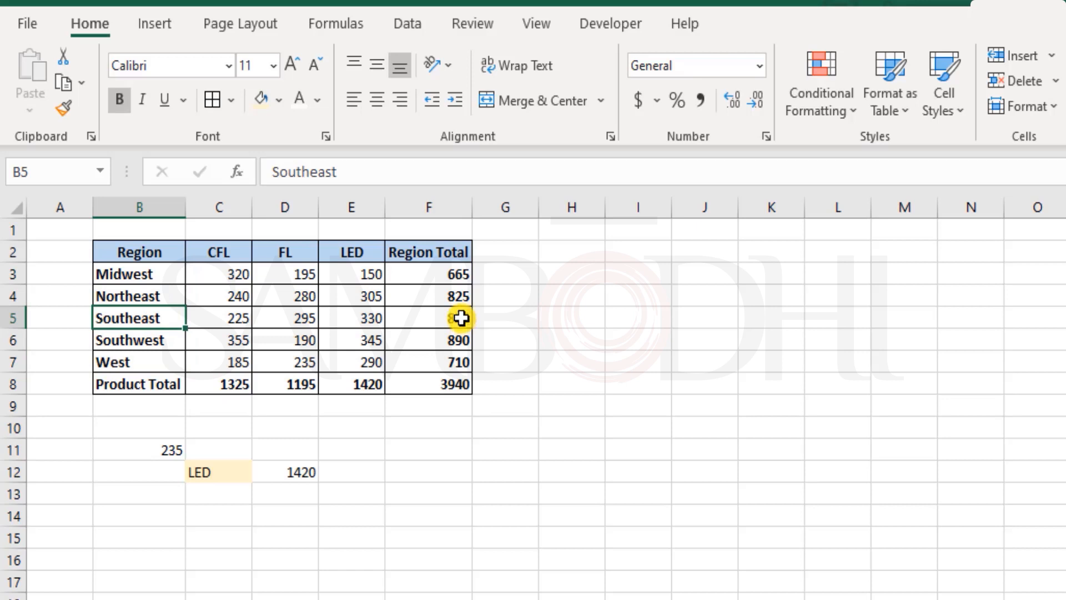
pyautogui.moveTo(148, 252); pyautogui.dragTo(451, 396)
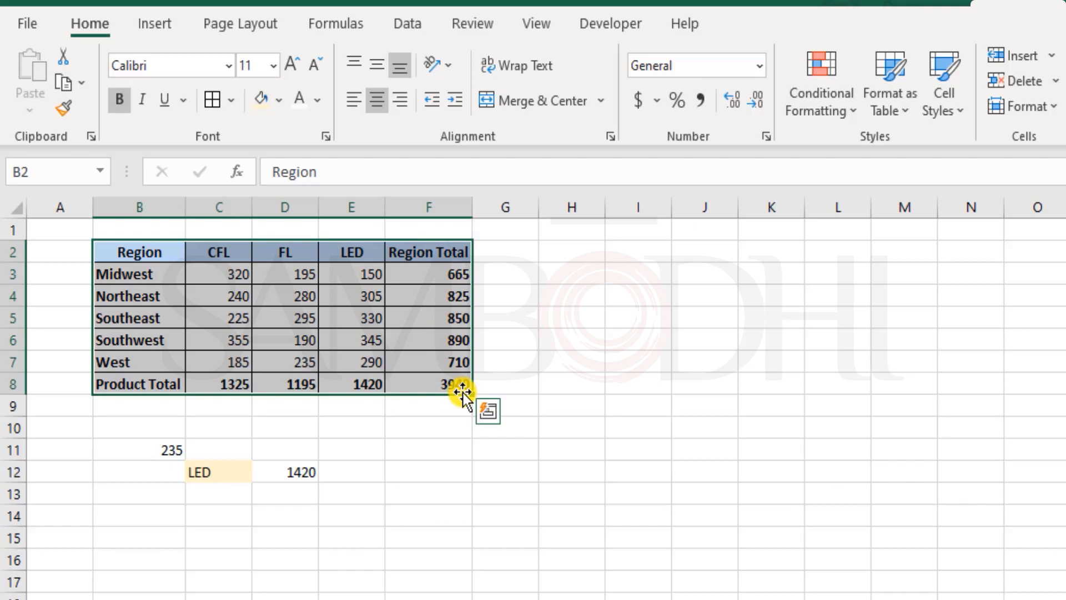
# Give C13 a highlight fill and enter West in it as the second lookup value
pyautogui.click(127, 472)
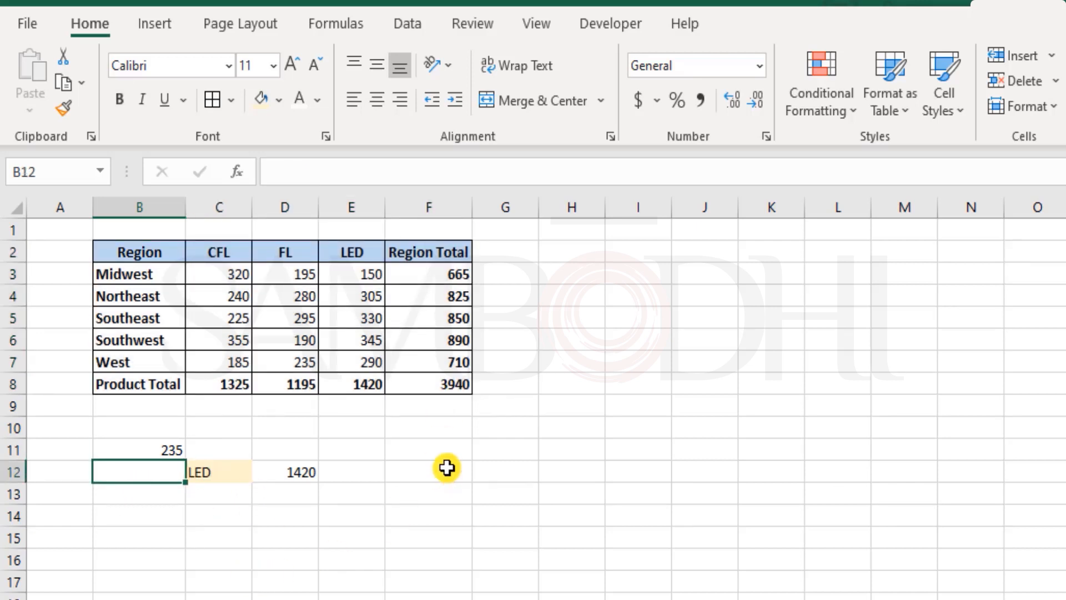
pyautogui.press('Down')
pyautogui.press('Right')
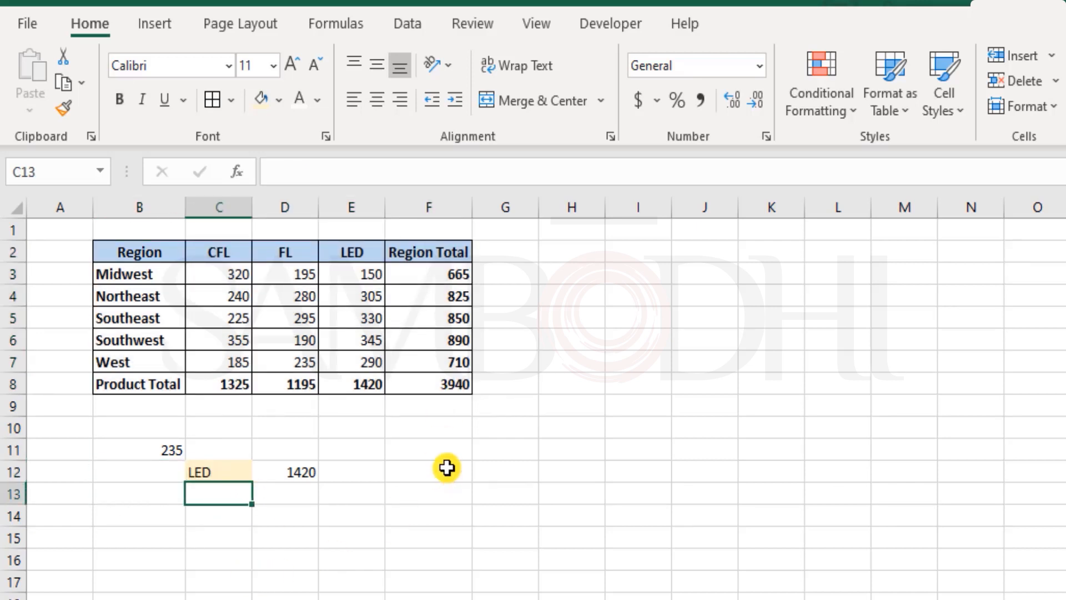
pyautogui.click(265, 94)
pyautogui.write('We')
pyautogui.press('Tab')
# In D13, enter =VLOOKUP(C13,B2:F8,5,FALSE) to look up West's region total
pyautogui.write('=v')
pyautogui.write('lok')
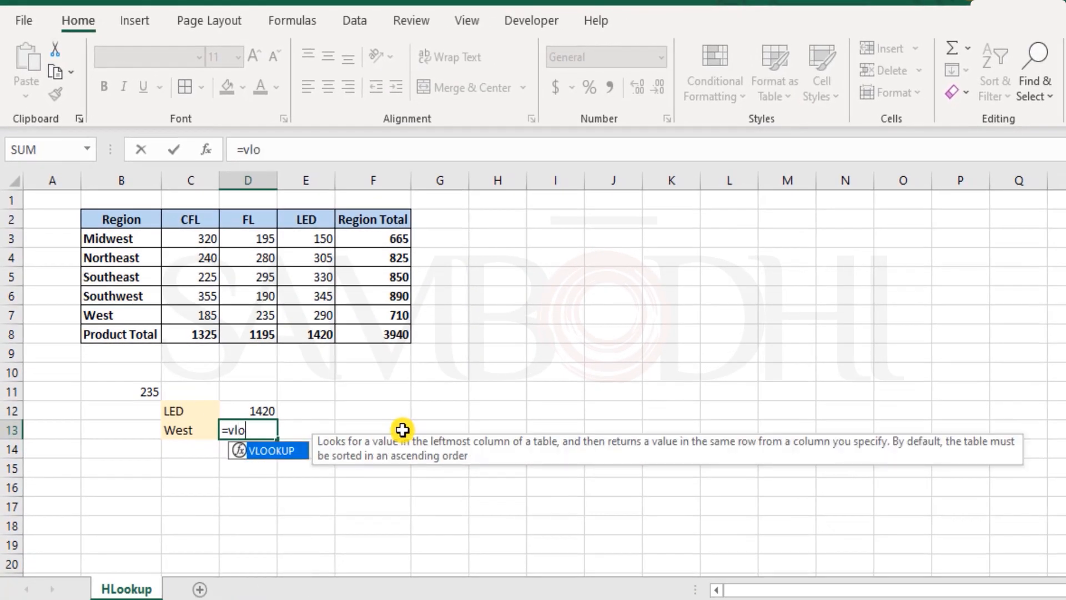
pyautogui.press('BackSpace')
pyautogui.press('Tab')
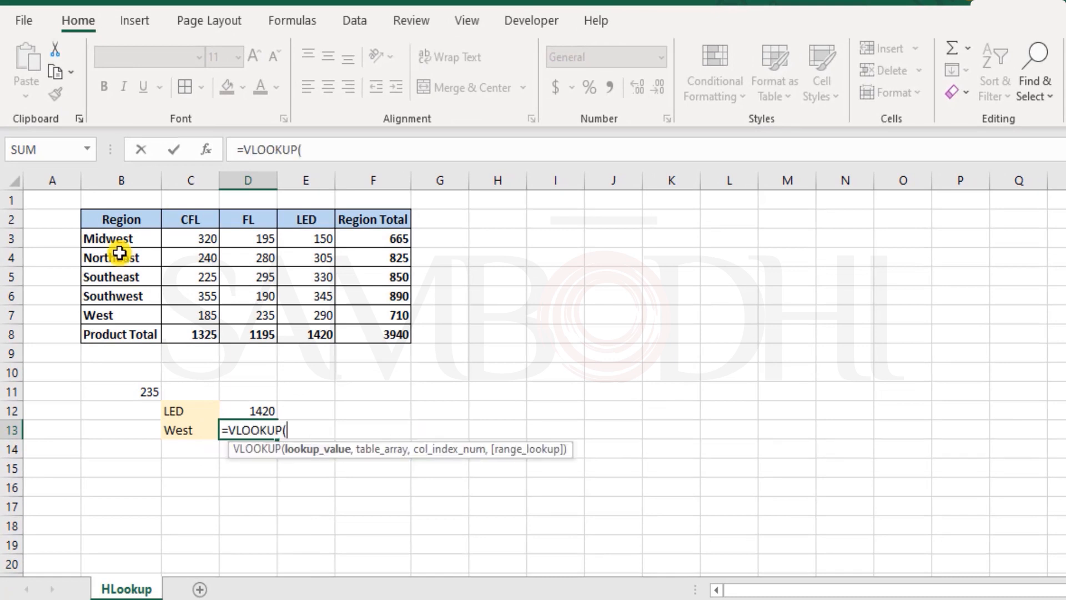
pyautogui.click(181, 430)
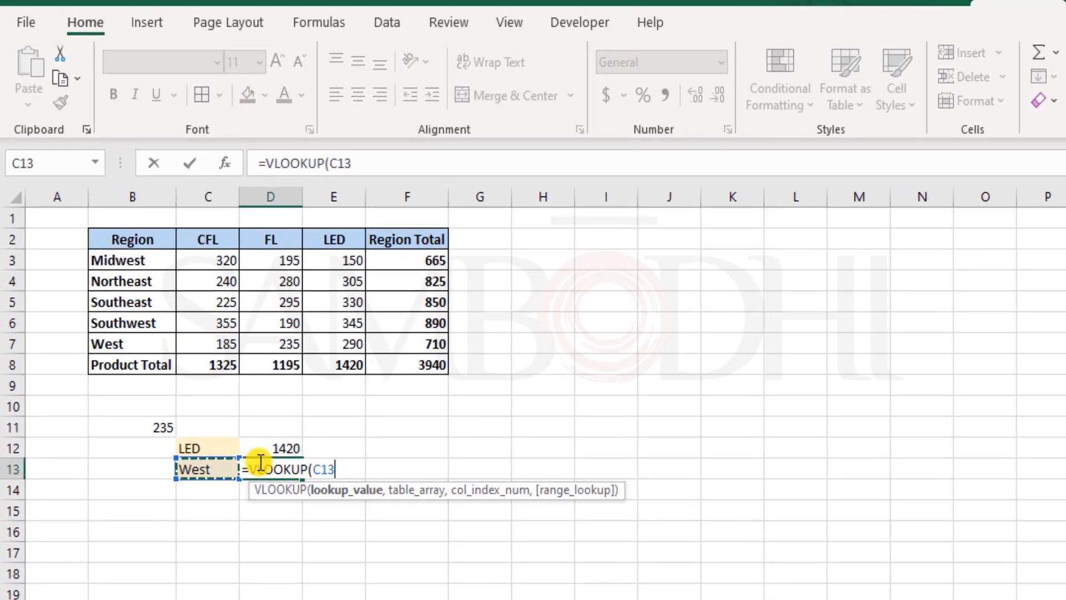
pyautogui.write(',')
pyautogui.moveTo(121, 237); pyautogui.dragTo(453, 381)
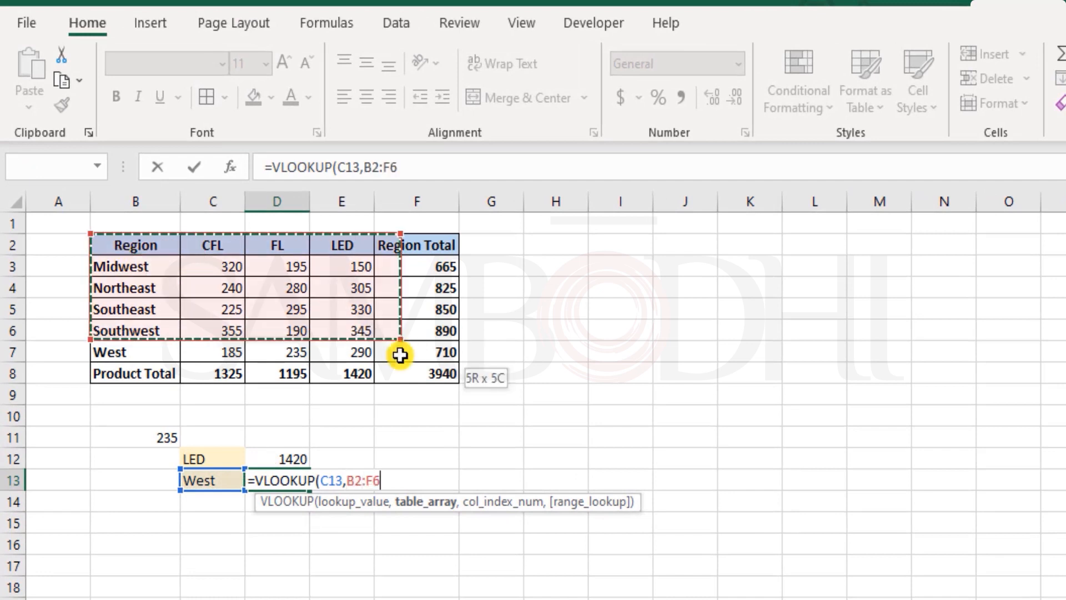
pyautogui.write(',')
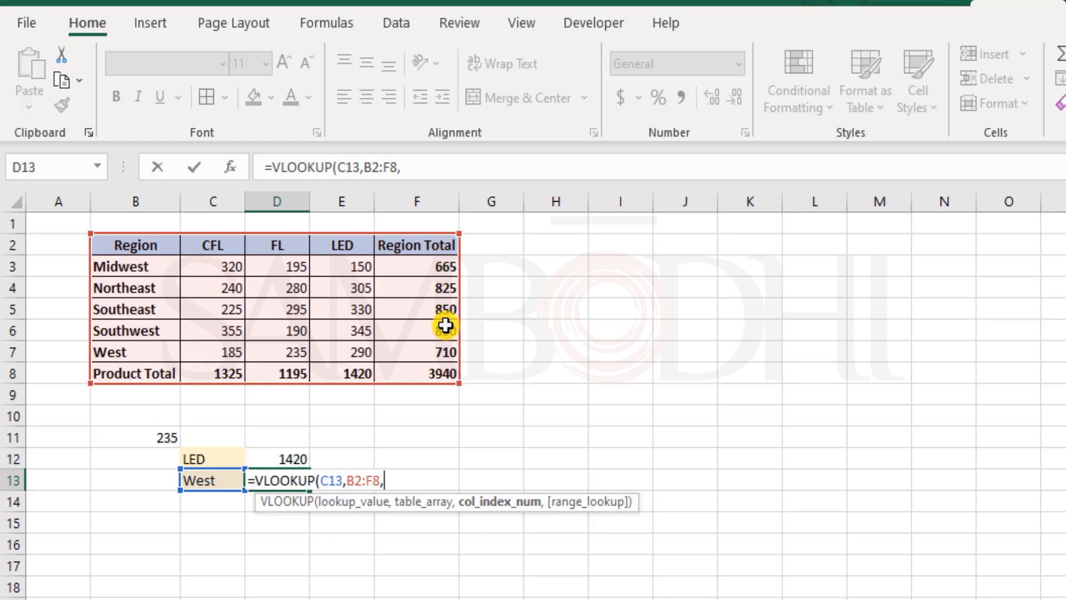
pyautogui.write('5,')
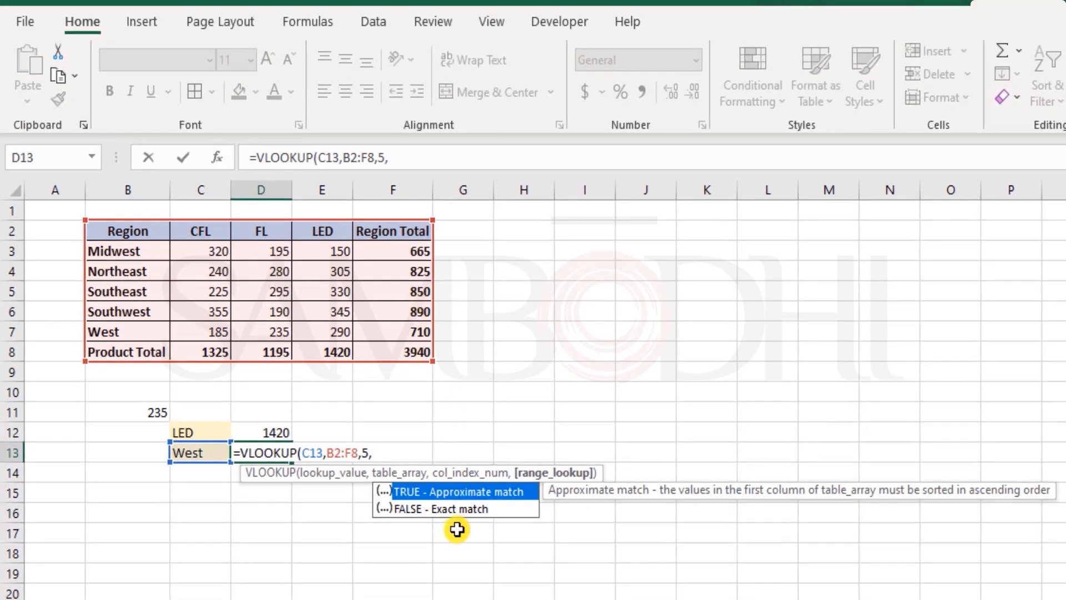
pyautogui.click(462, 508)
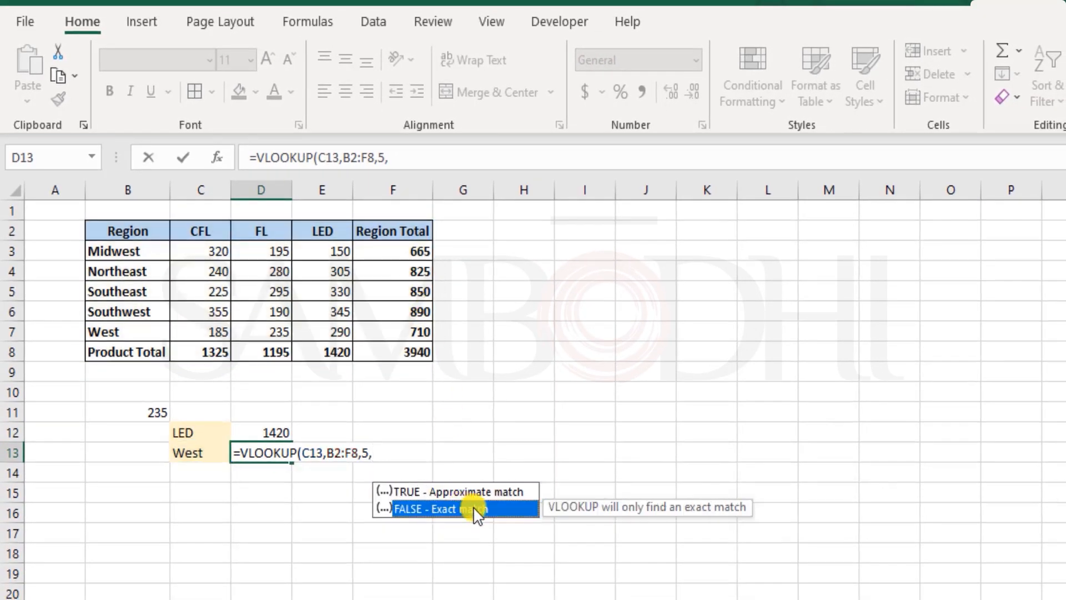
pyautogui.doubleClick(475, 509)
pyautogui.write(')')
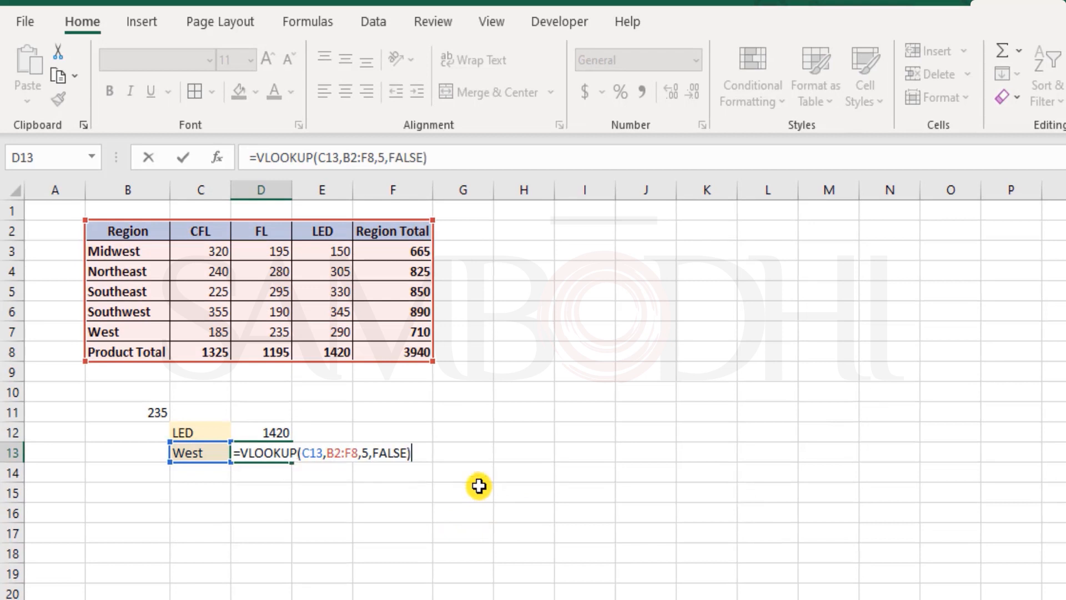
pyautogui.press('Return')
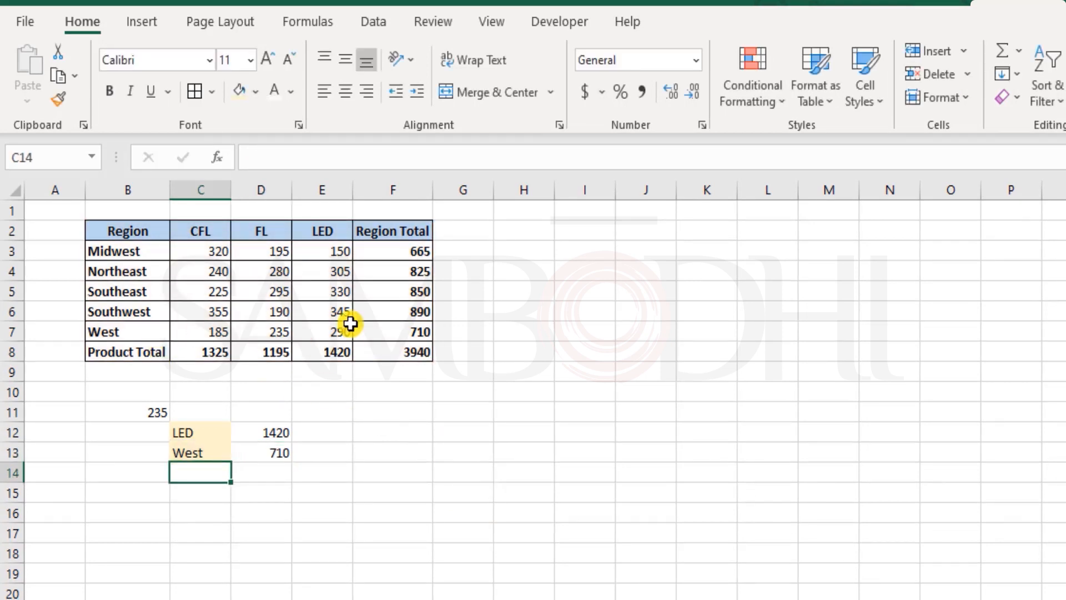
# Inspect the West region total formula, the table rows and the two lookup cells
pyautogui.click(399, 332)
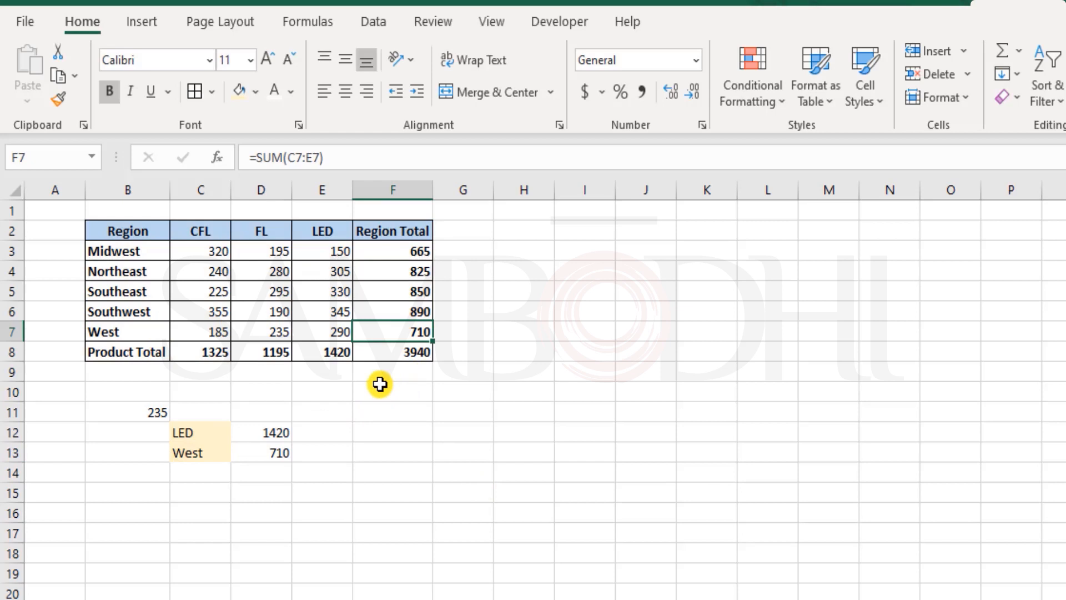
pyautogui.moveTo(147, 233); pyautogui.dragTo(380, 306)
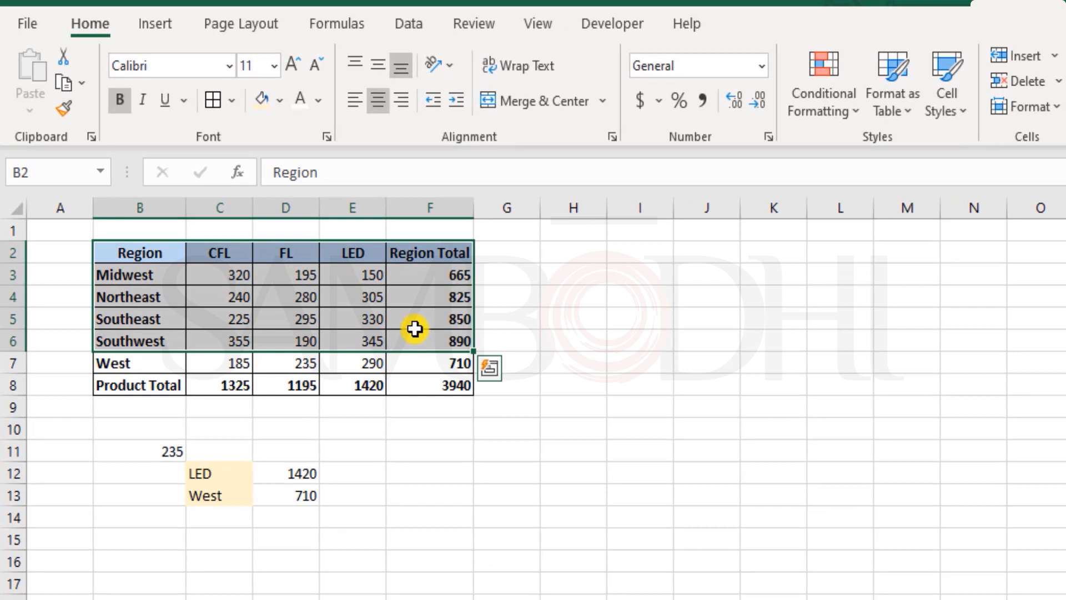
pyautogui.click(281, 472)
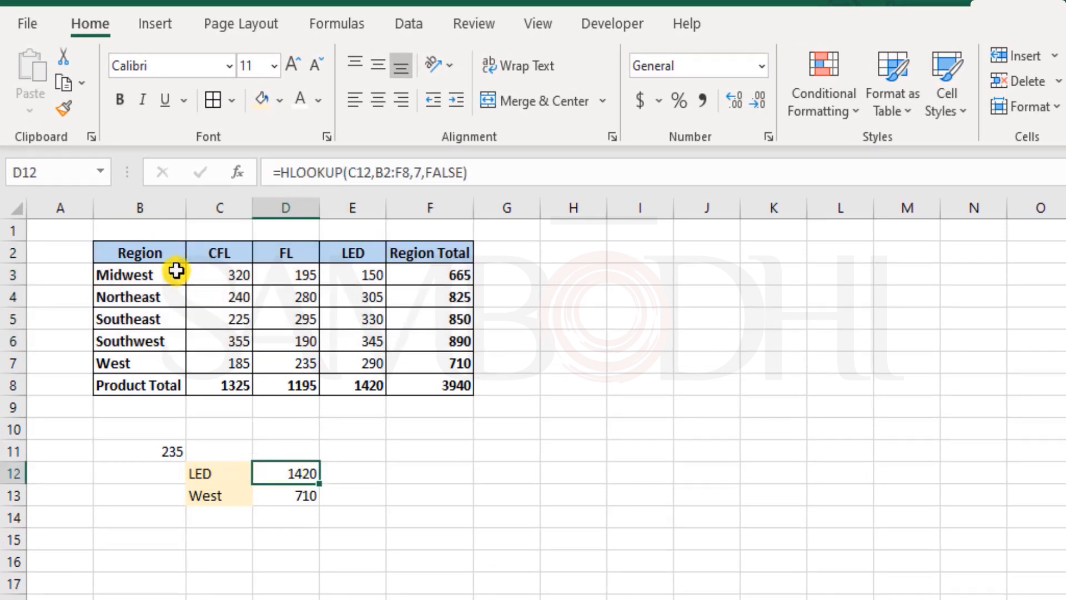
pyautogui.click(218, 474)
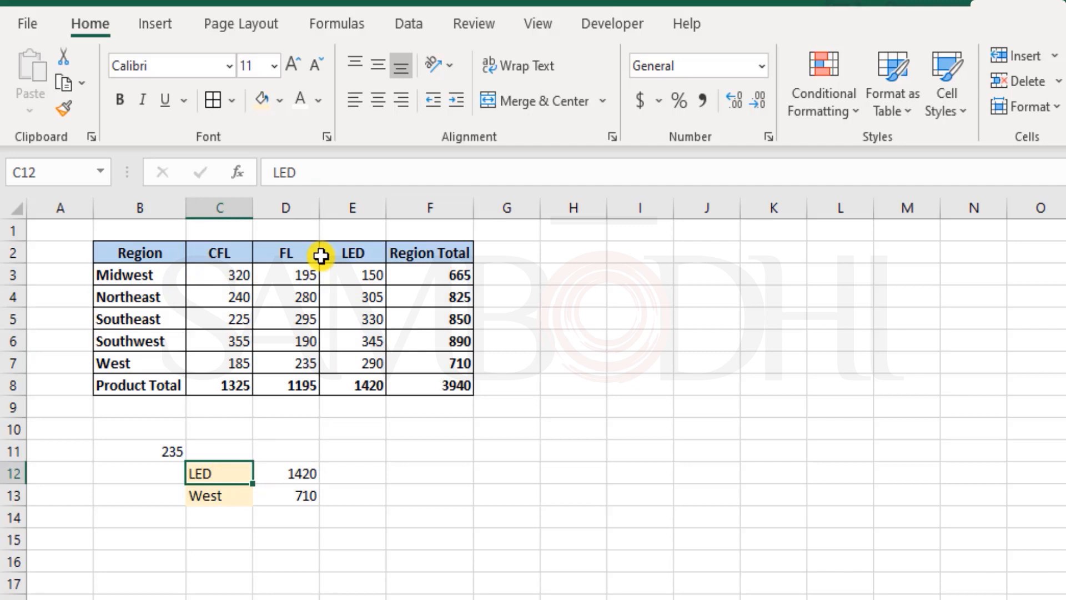
# Move the table's header row from row 2 to row 9 below the Product Total row
pyautogui.moveTo(147, 251); pyautogui.dragTo(455, 257)
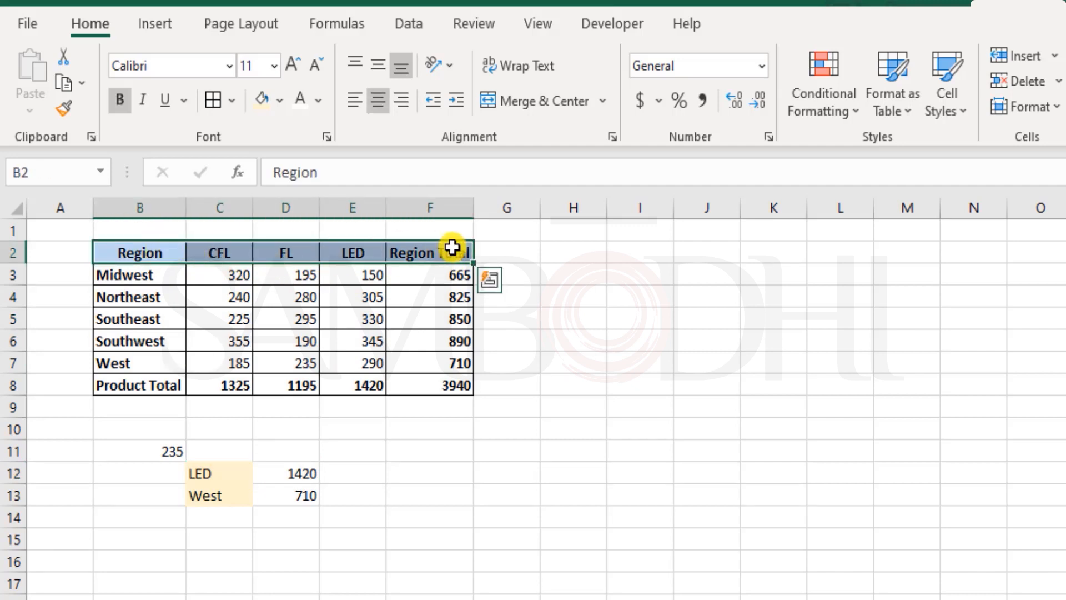
pyautogui.hotkey('ctrl', 'x')
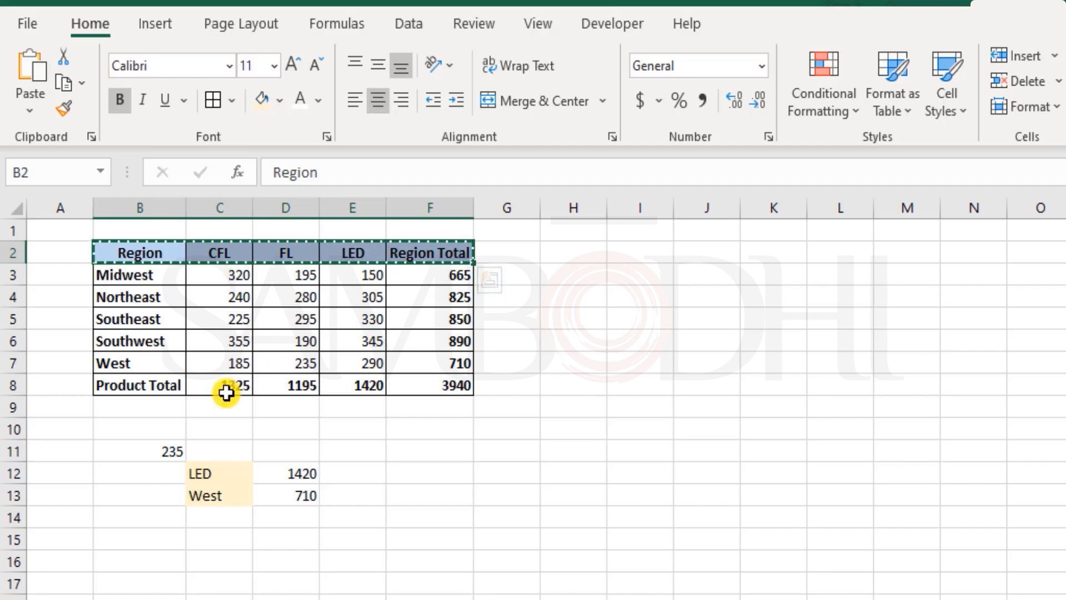
pyautogui.click(150, 405)
pyautogui.hotkey('ctrl', 'v')
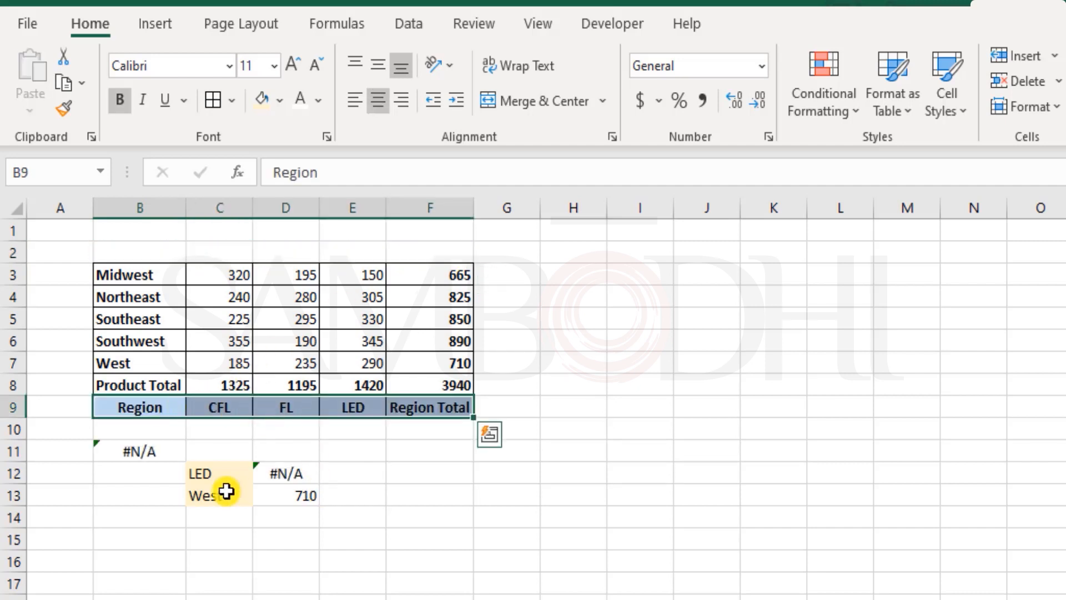
# Edit the D12 HLOOKUP formula so its table array becomes B3:F9
pyautogui.click(221, 471)
pyautogui.click(278, 473)
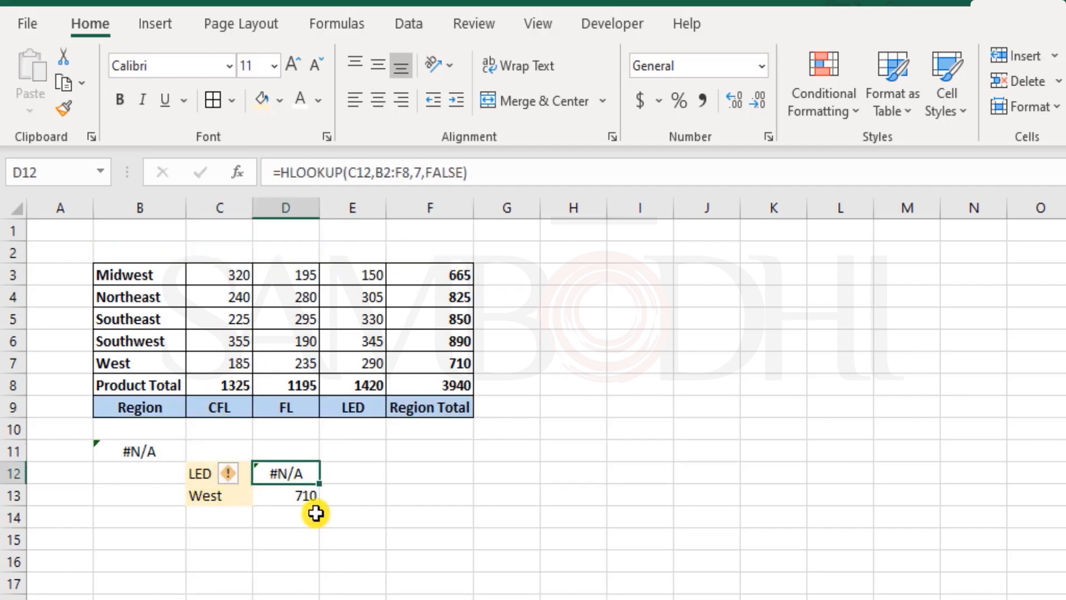
pyautogui.doubleClick(301, 471)
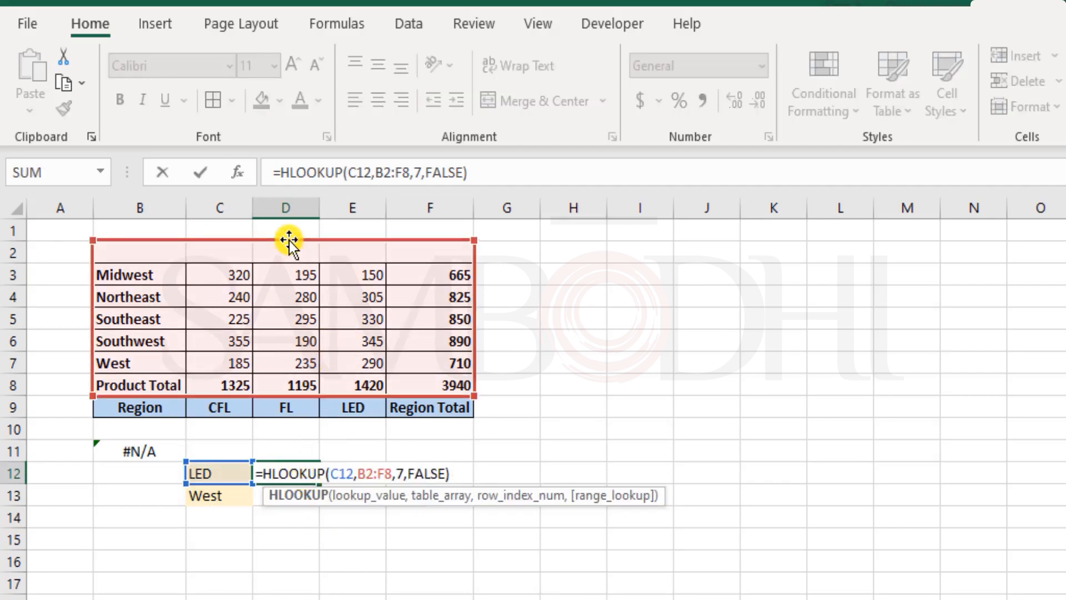
pyautogui.moveTo(289, 262); pyautogui.dragTo(290, 272)
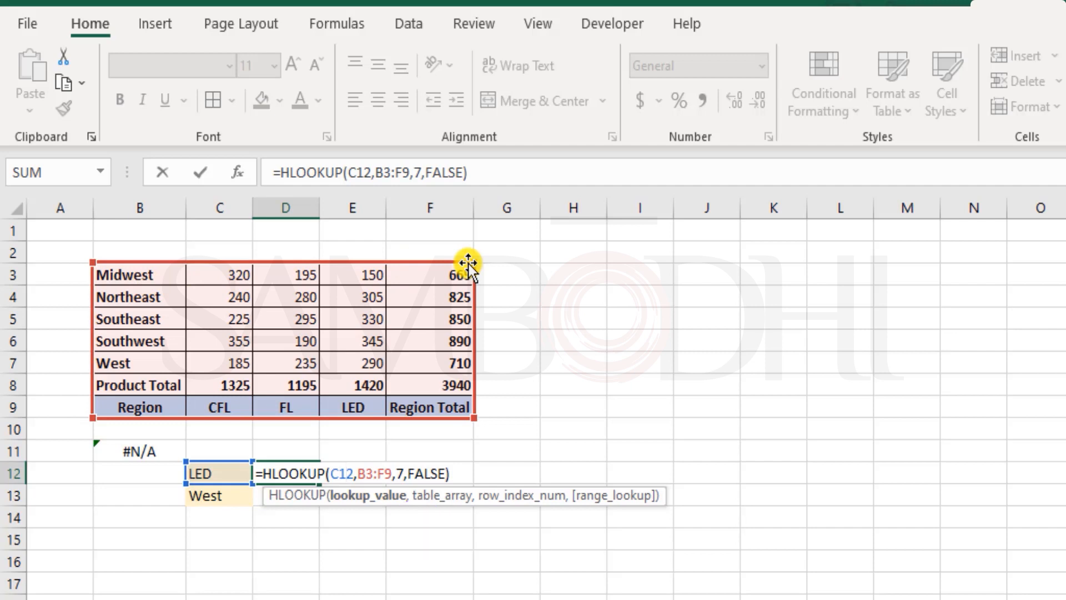
pyautogui.press('Return')
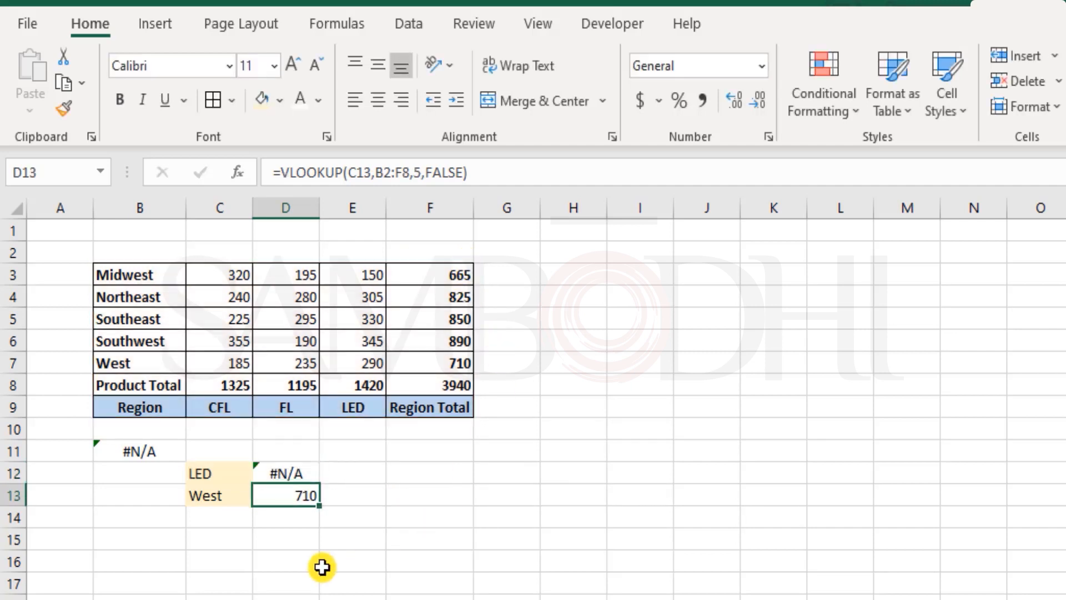
# Switch to the Index & Match sheet
pyautogui.click(276, 475)
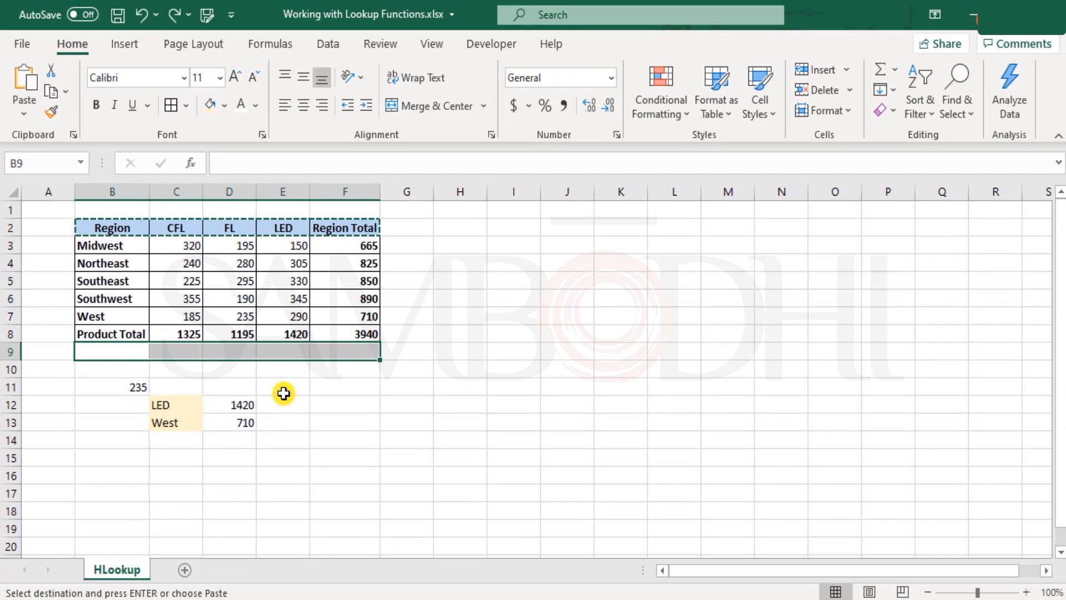
pyautogui.press('Escape')
pyautogui.click(57, 207)
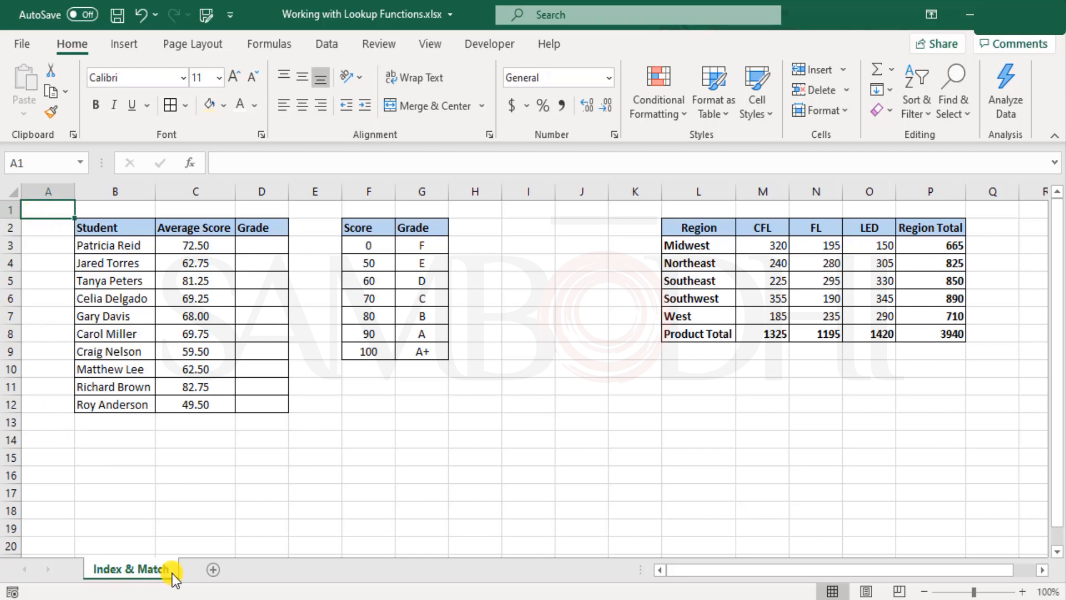
# Enter MATCH as a label in C15
pyautogui.click(198, 458)
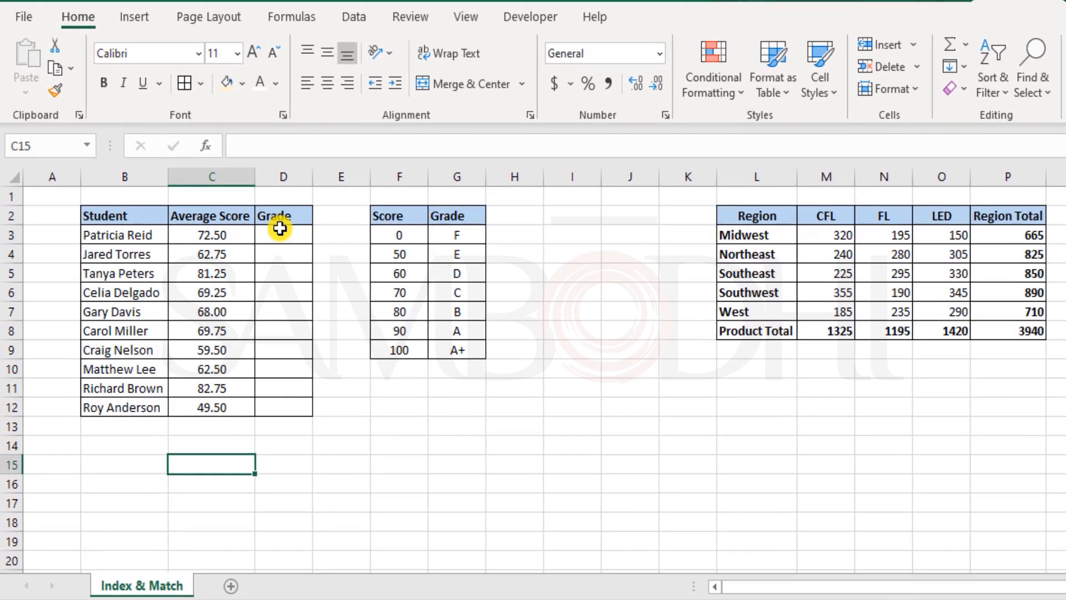
pyautogui.moveTo(261, 246); pyautogui.dragTo(283, 408)
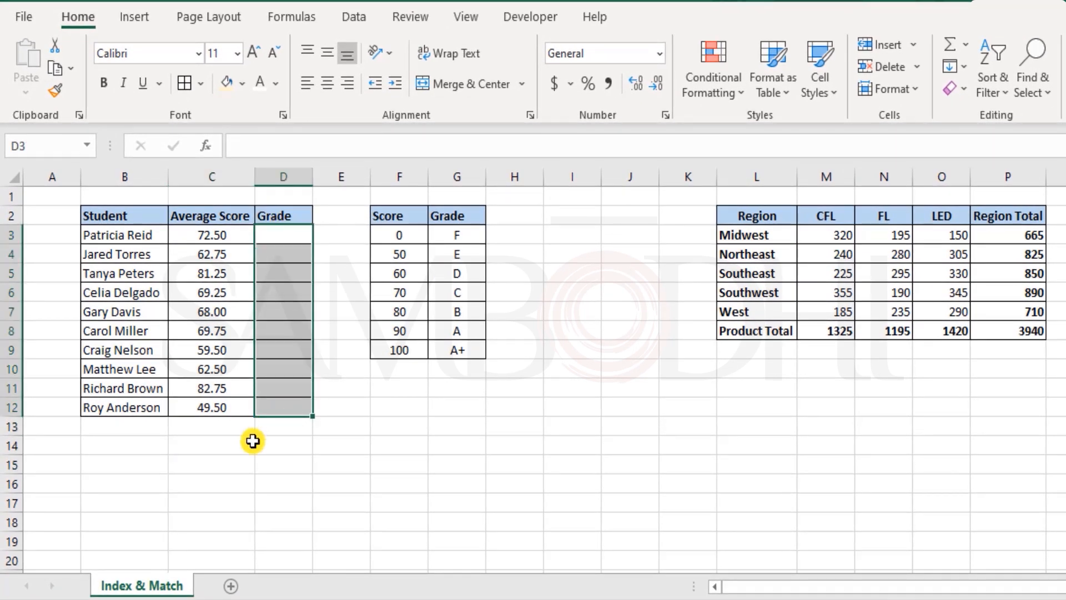
pyautogui.click(226, 469)
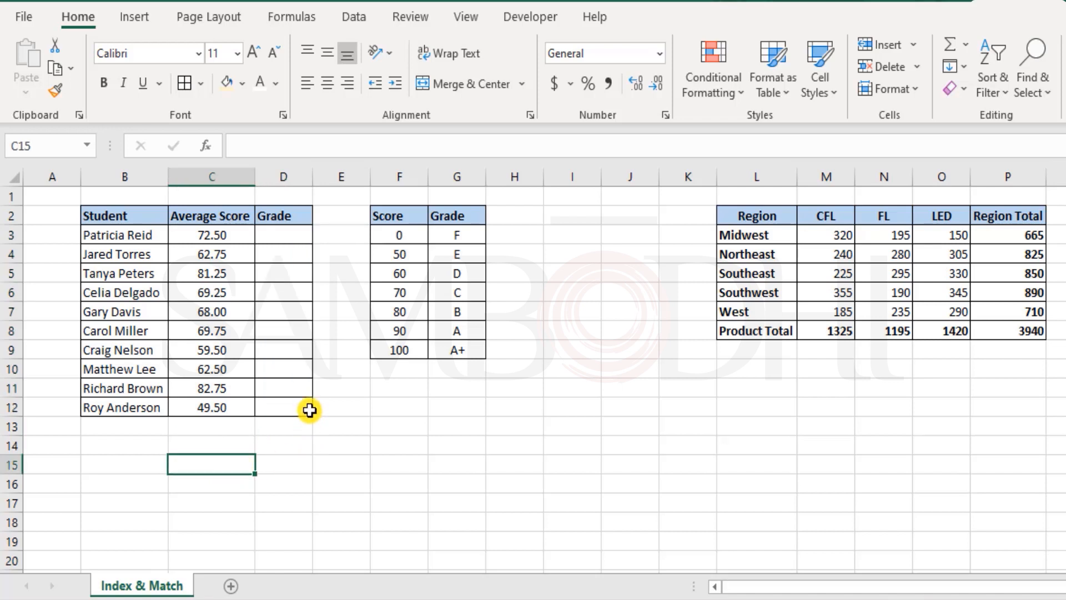
pyautogui.write('MATCH')
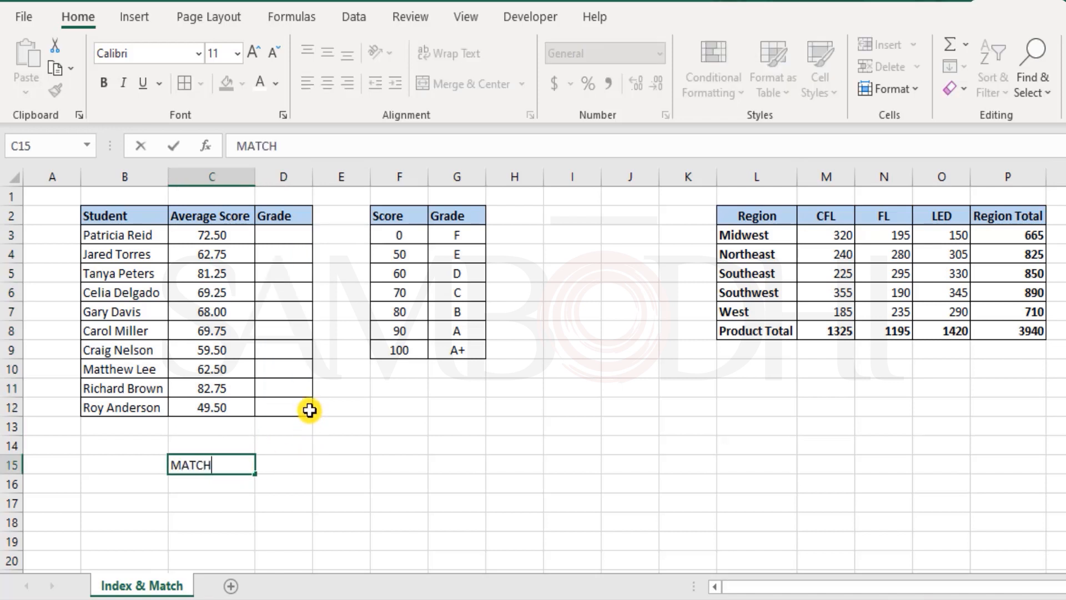
pyautogui.press('Return')
# In C16, enter =MATCH(70,F3:F9,0) to find the position of 70 in the Score column
pyautogui.write('=')
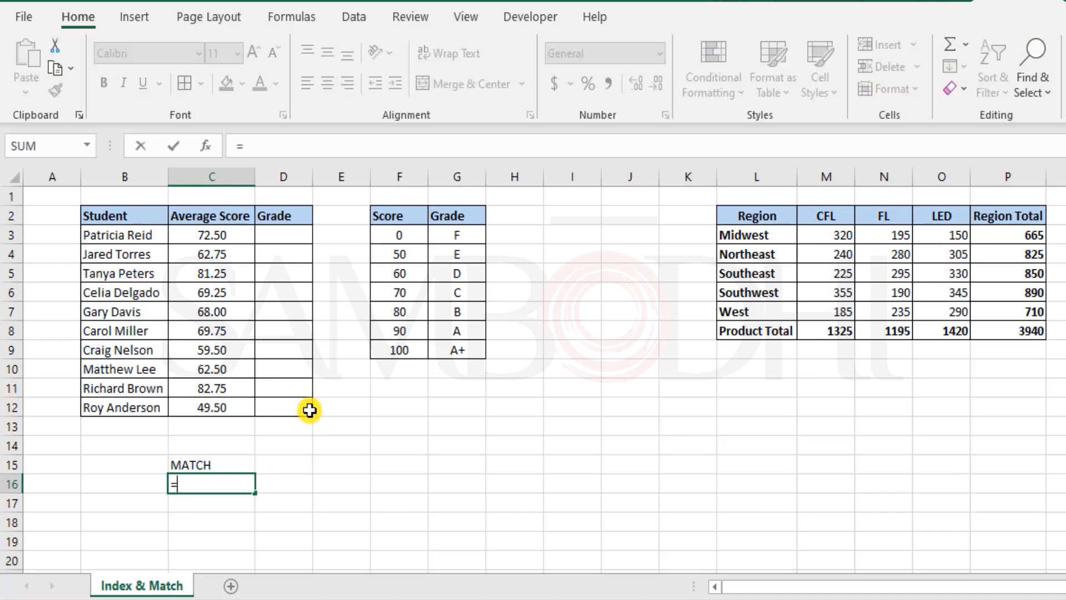
pyautogui.write('matc')
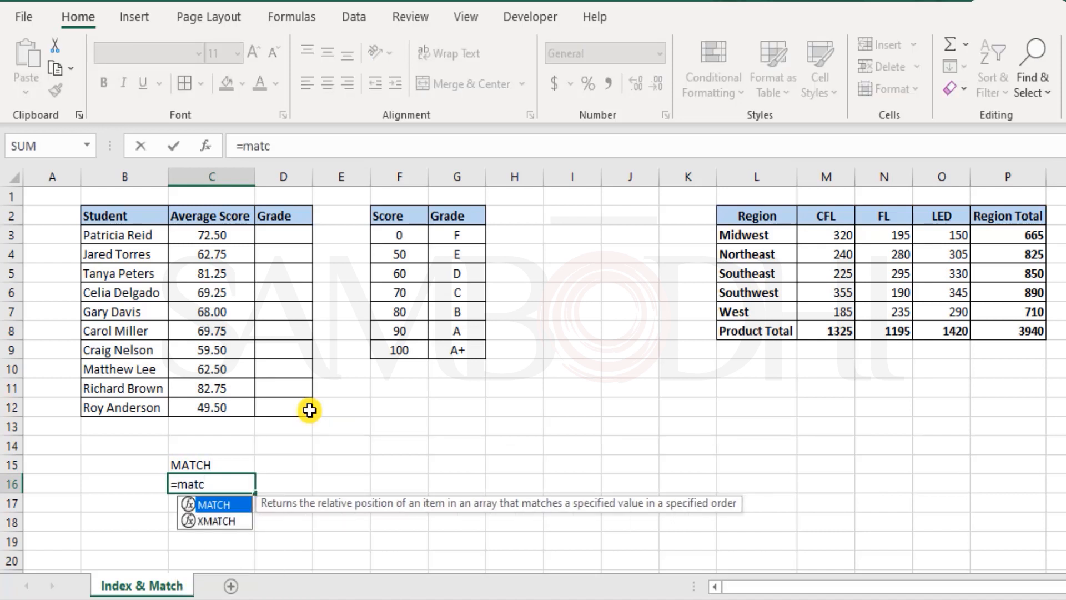
pyautogui.press('Tab')
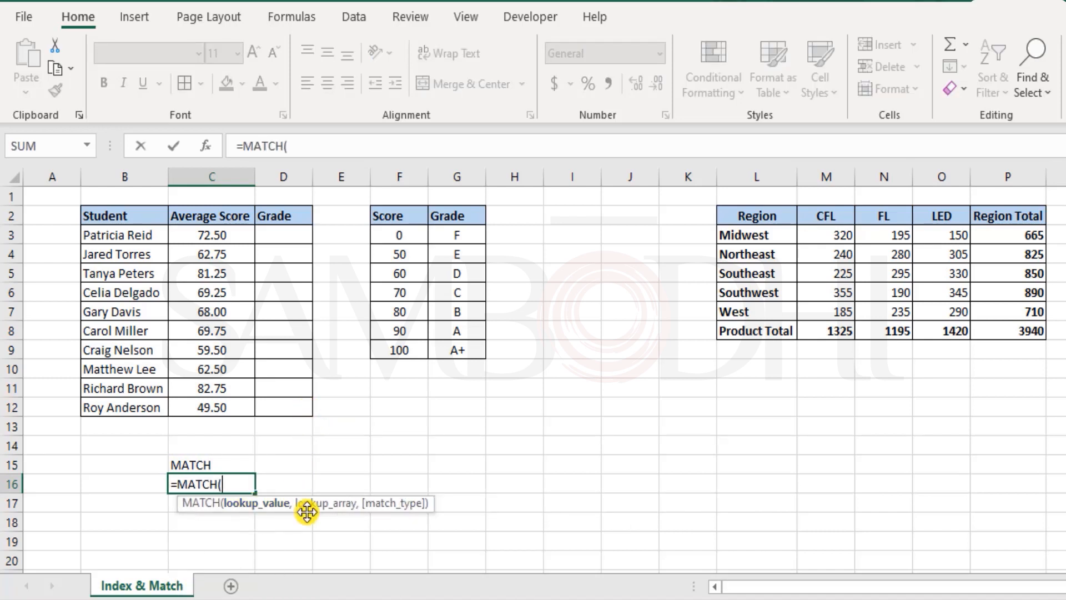
pyautogui.press('BackSpace')
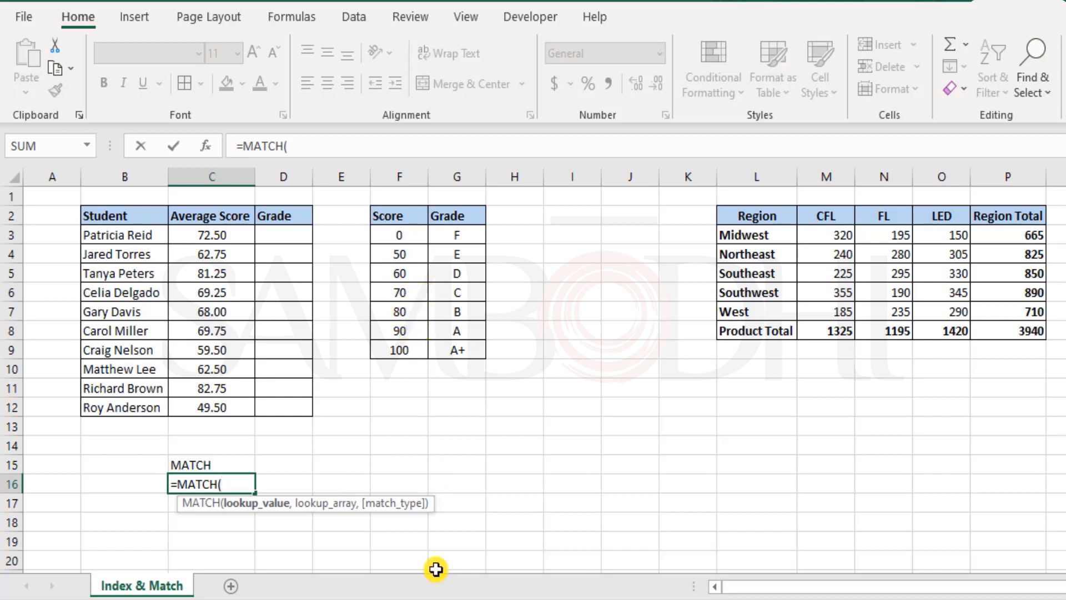
pyautogui.write('70,')
pyautogui.moveTo(417, 234); pyautogui.dragTo(417, 346)
pyautogui.write(',')
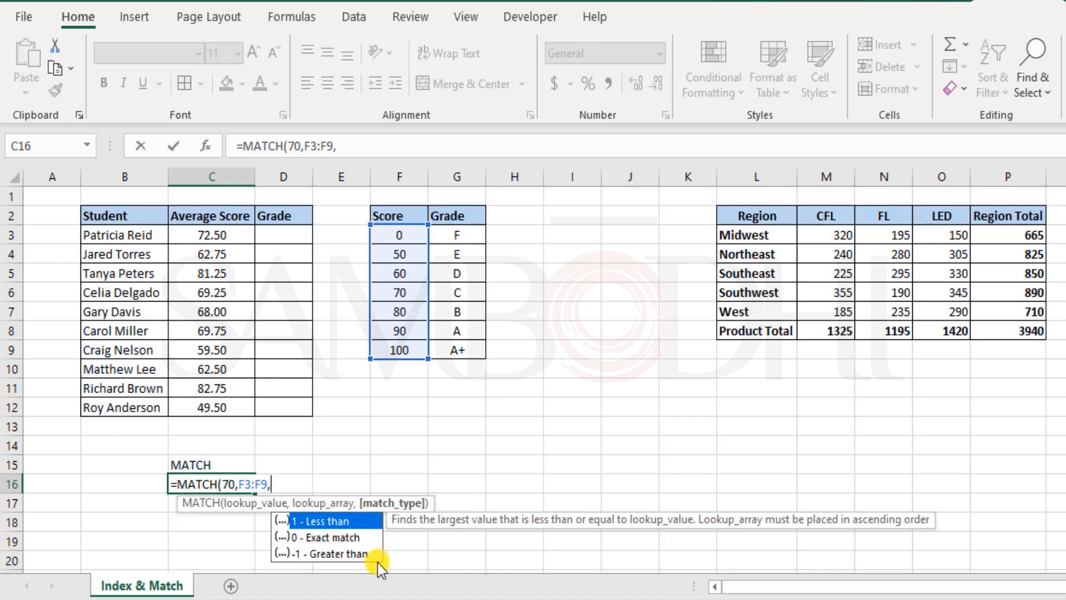
pyautogui.click(345, 540)
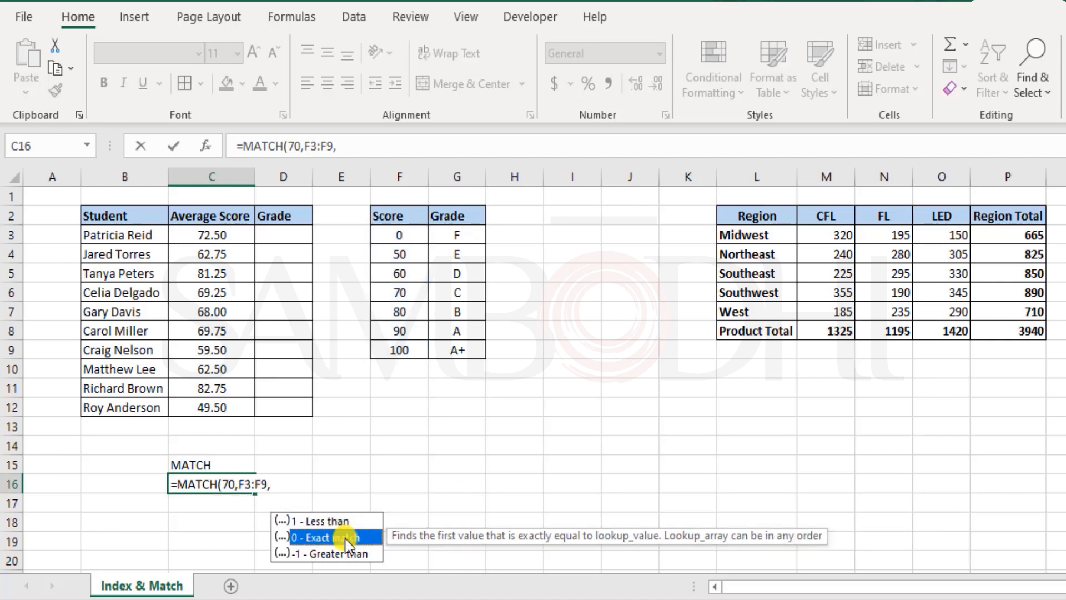
pyautogui.doubleClick(346, 537)
pyautogui.write(')')
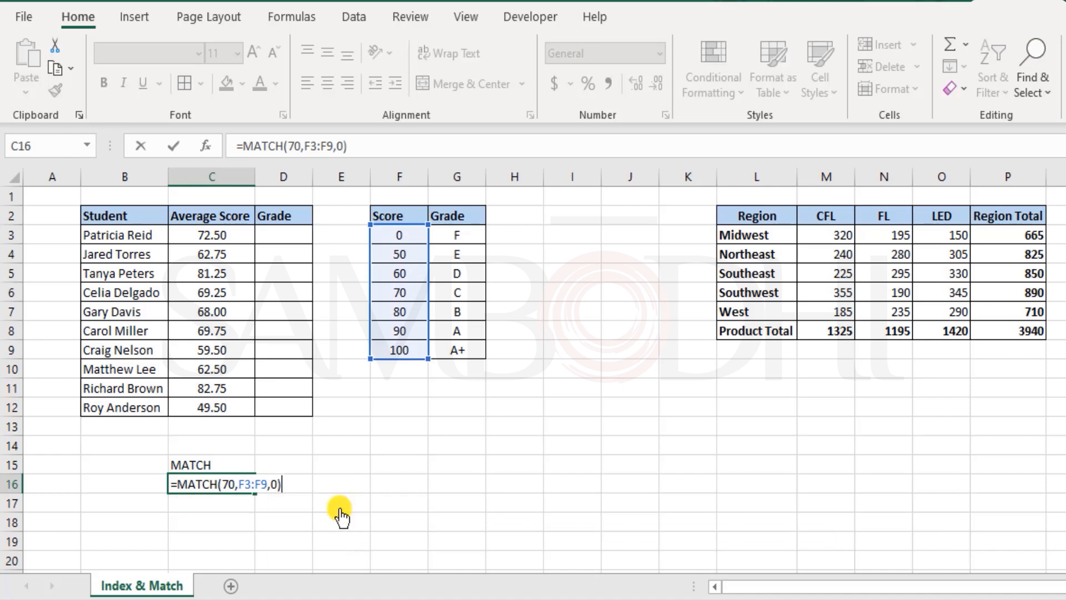
pyautogui.press('Return')
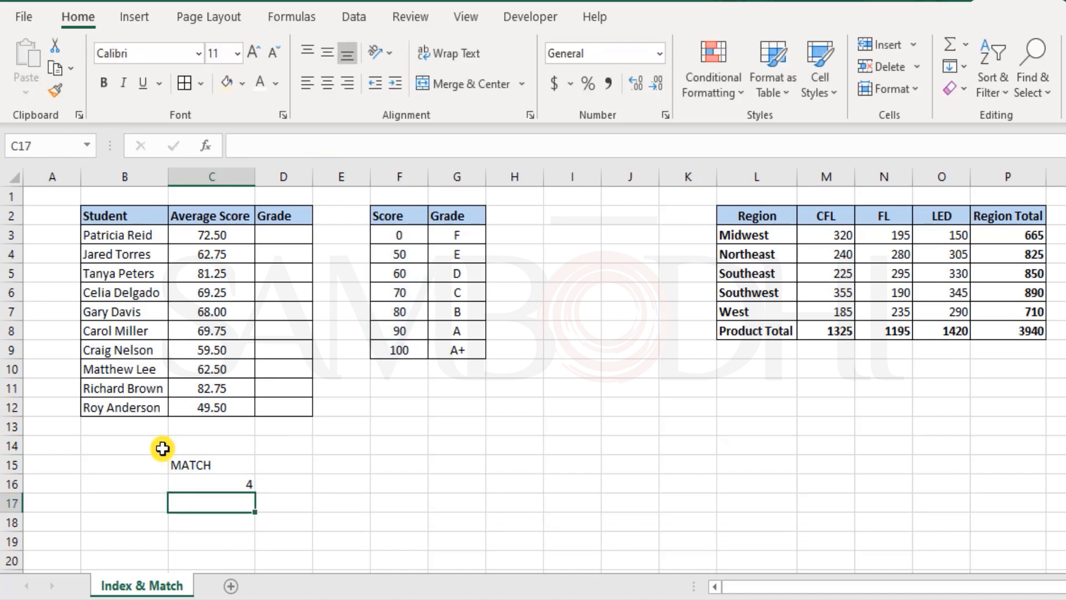
pyautogui.click(218, 481)
pyautogui.moveTo(405, 236); pyautogui.dragTo(410, 298)
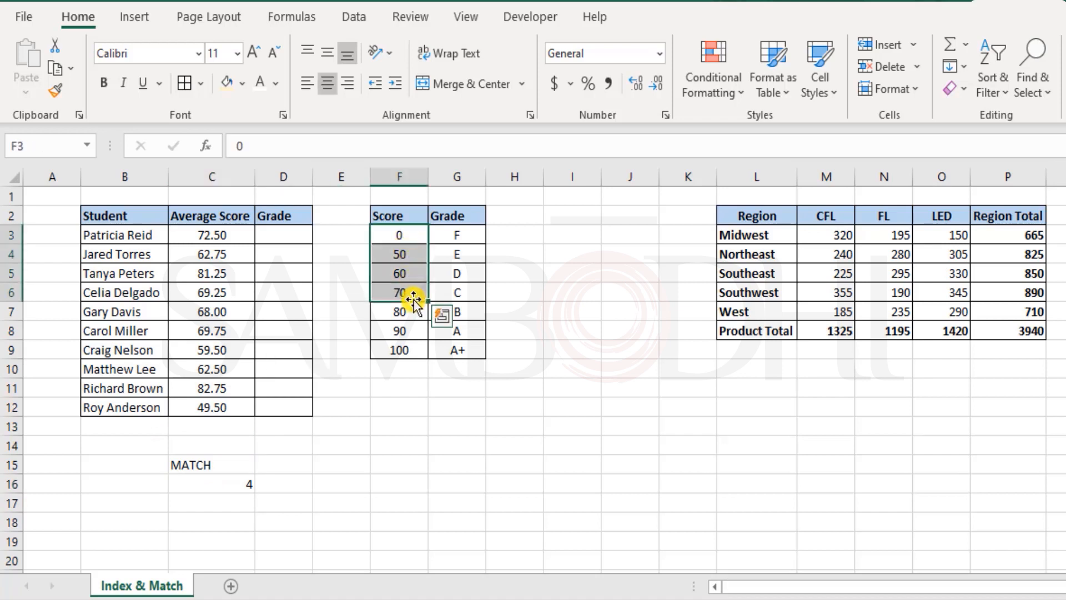
# Edit the C16 MATCH formula so its match type becomes 1
pyautogui.doubleClick(227, 485)
pyautogui.click(270, 484)
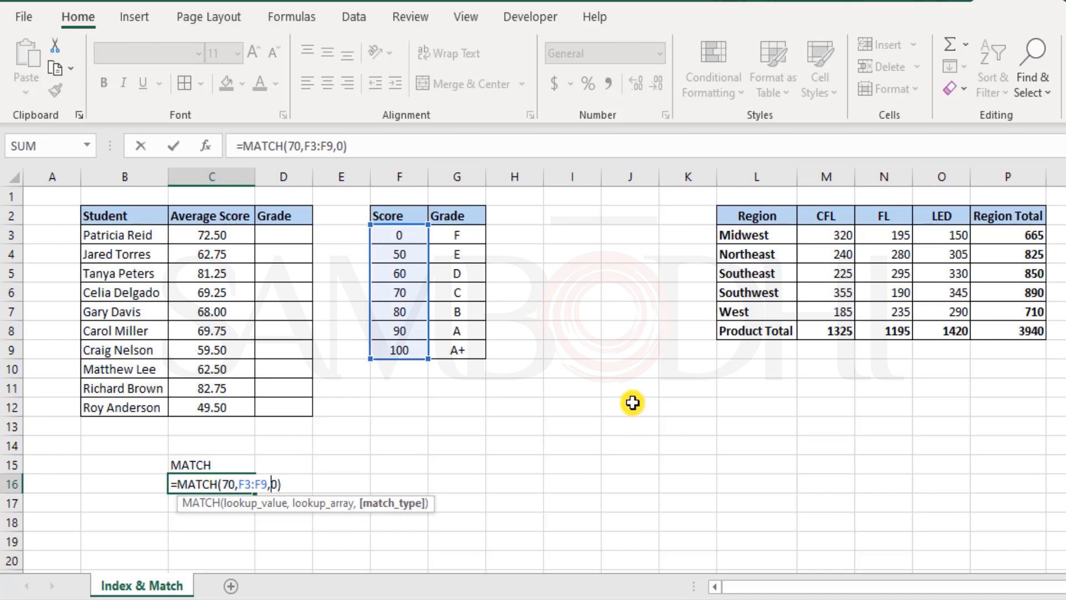
pyautogui.press('Left')
pyautogui.write(',')
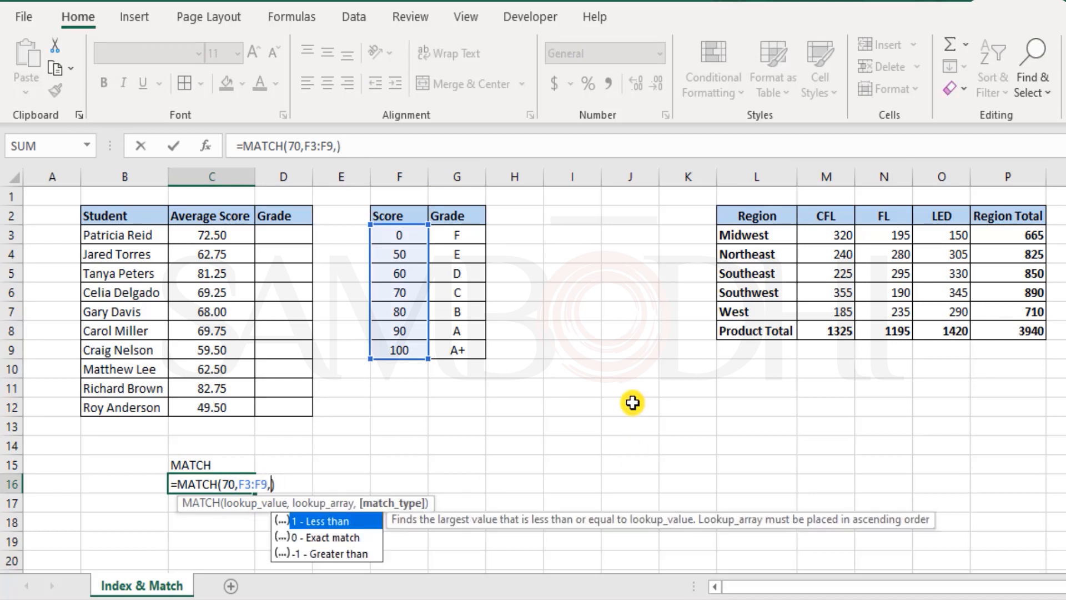
pyautogui.write('1')
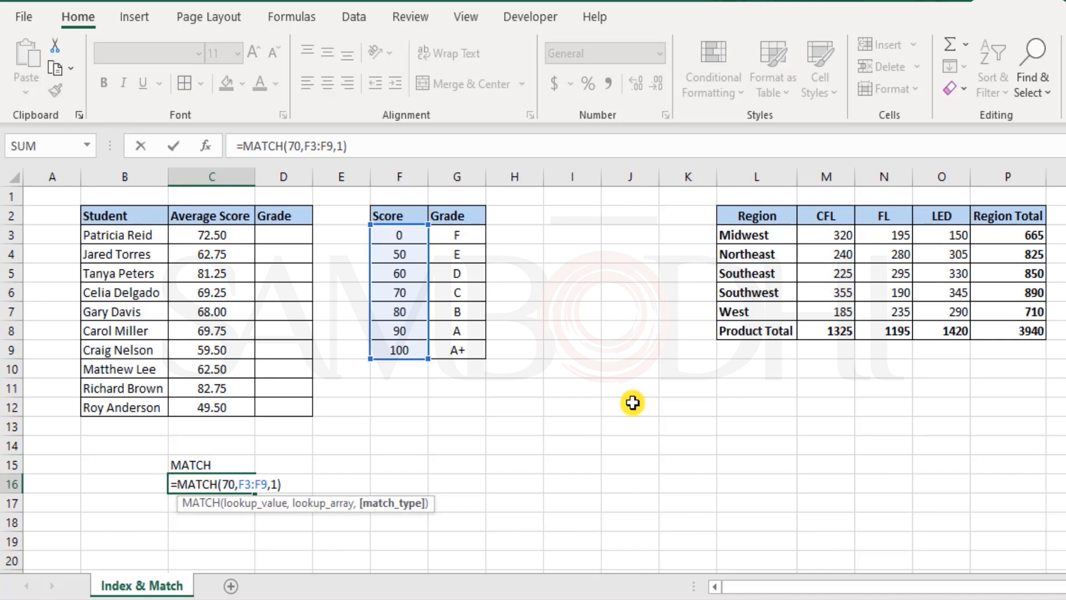
# Change the C16 formula's lookup value to 72
pyautogui.press('Left')
pyautogui.press('Left')
pyautogui.press('Left')
pyautogui.press('BackSpace')
pyautogui.write('2')
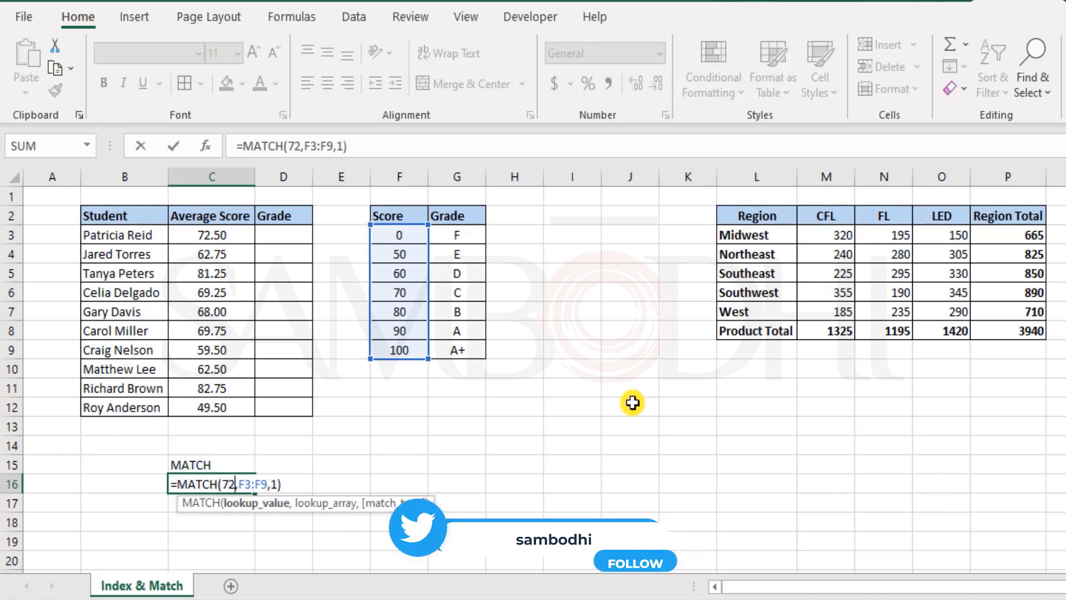
pyautogui.press('Up')
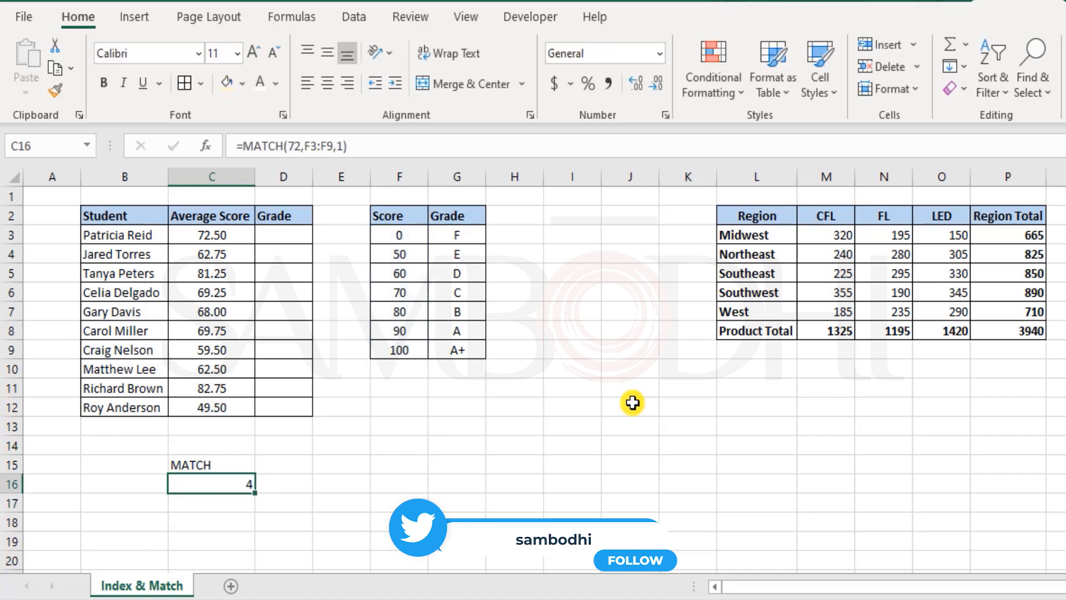
# Change the C16 formula's lookup value to 82, restoring the opening parenthesis after MATCH
pyautogui.moveTo(413, 235); pyautogui.dragTo(417, 300)
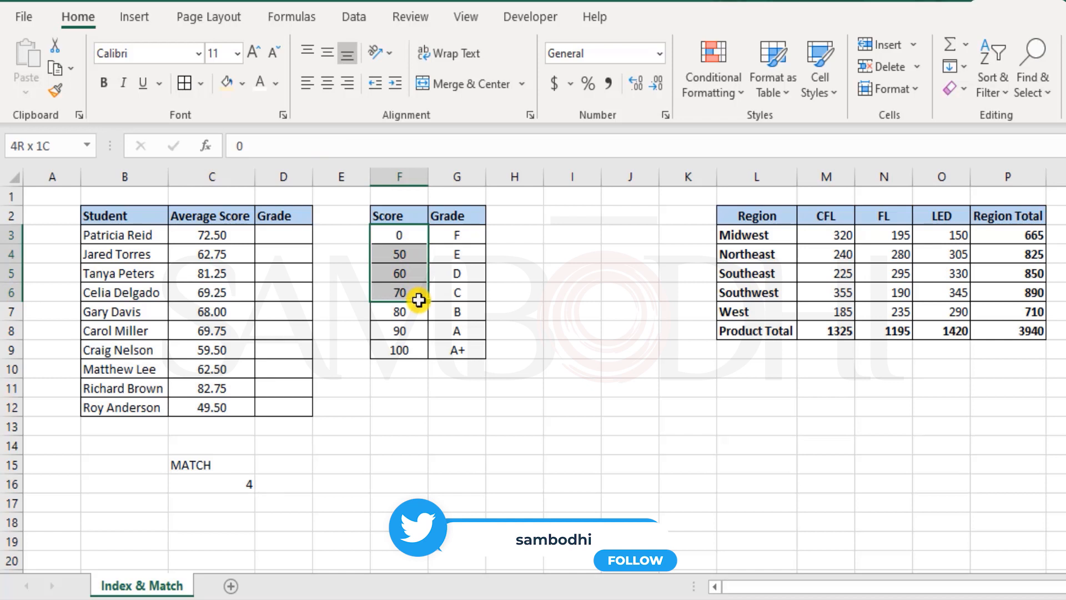
pyautogui.doubleClick(228, 484)
pyautogui.doubleClick(228, 483)
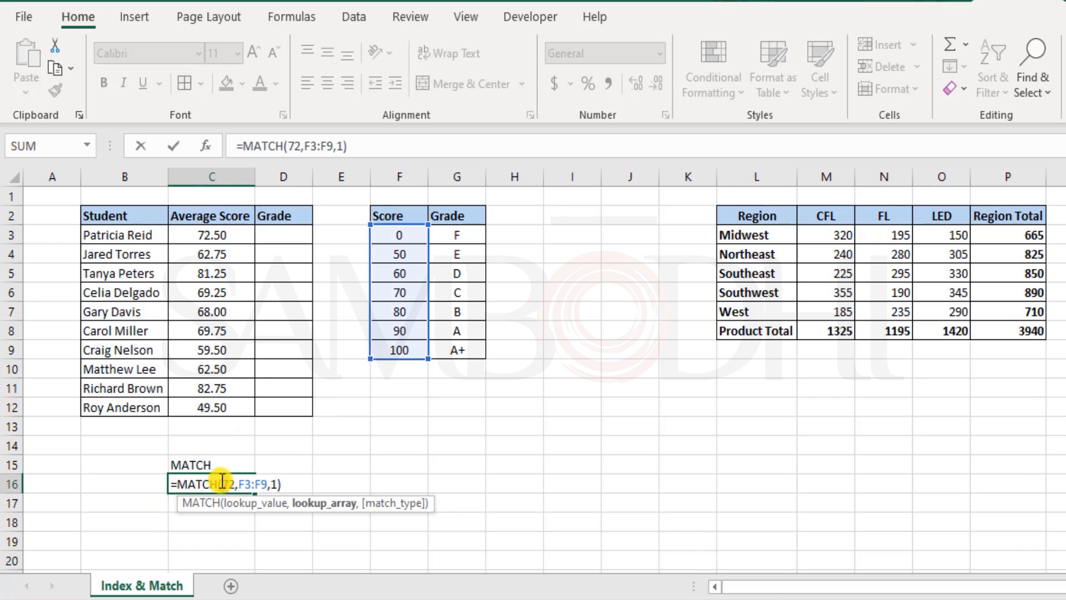
pyautogui.write('82')
pyautogui.press('Return')
pyautogui.press('Return')
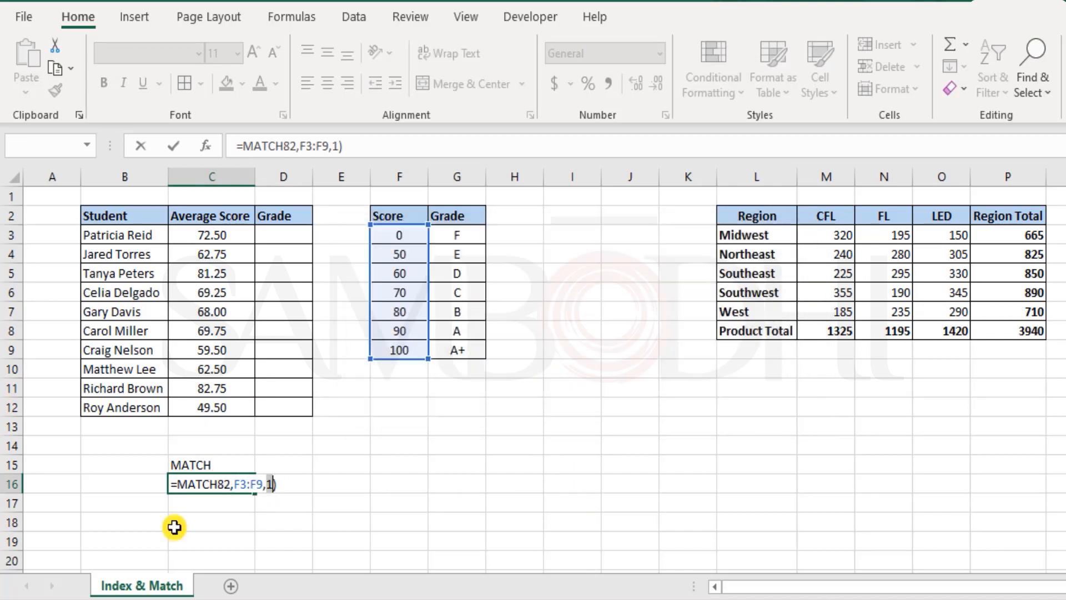
pyautogui.click(218, 484)
pyautogui.write('(')
pyautogui.press('Return')
# Replace the C16 formula's lookup value with a reference to cell B16
pyautogui.moveTo(403, 238); pyautogui.dragTo(412, 298)
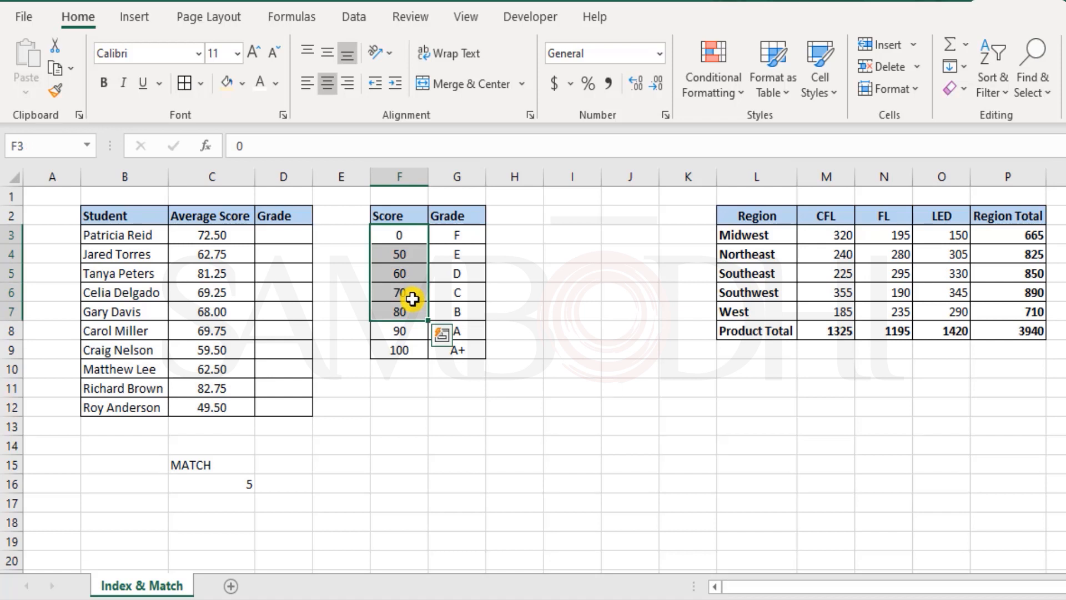
pyautogui.moveTo(396, 232); pyautogui.dragTo(405, 311)
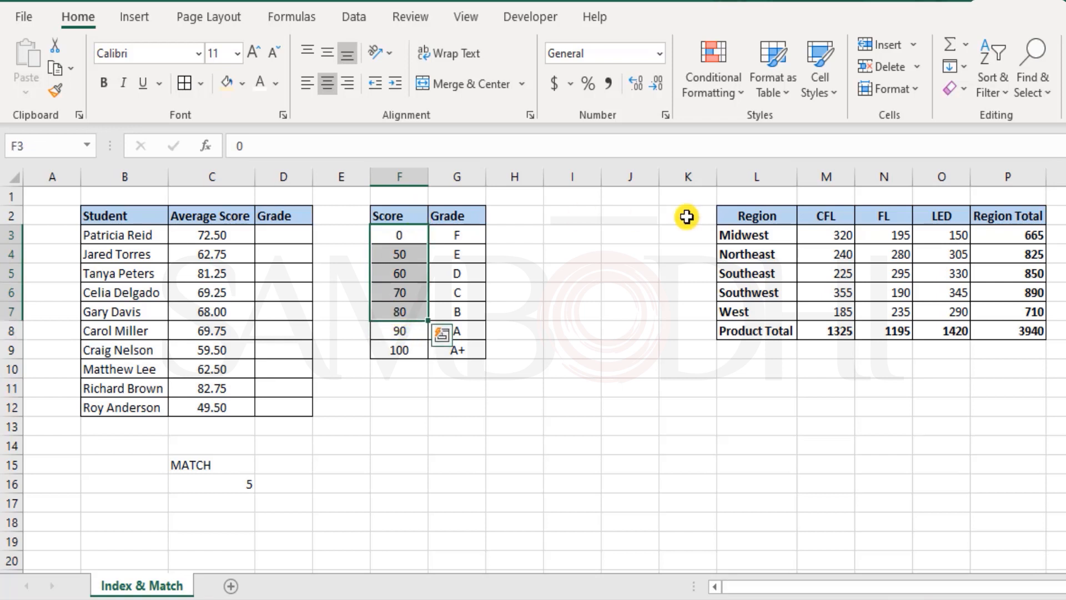
pyautogui.click(229, 482)
pyautogui.doubleClick(228, 482)
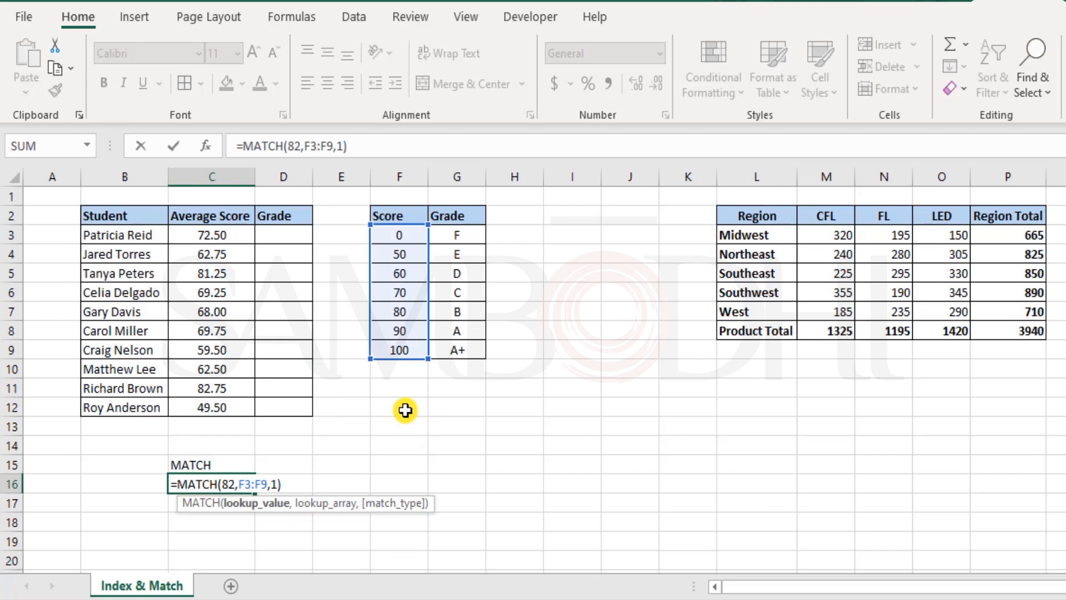
pyautogui.press('BackSpace')
pyautogui.press('BackSpace')
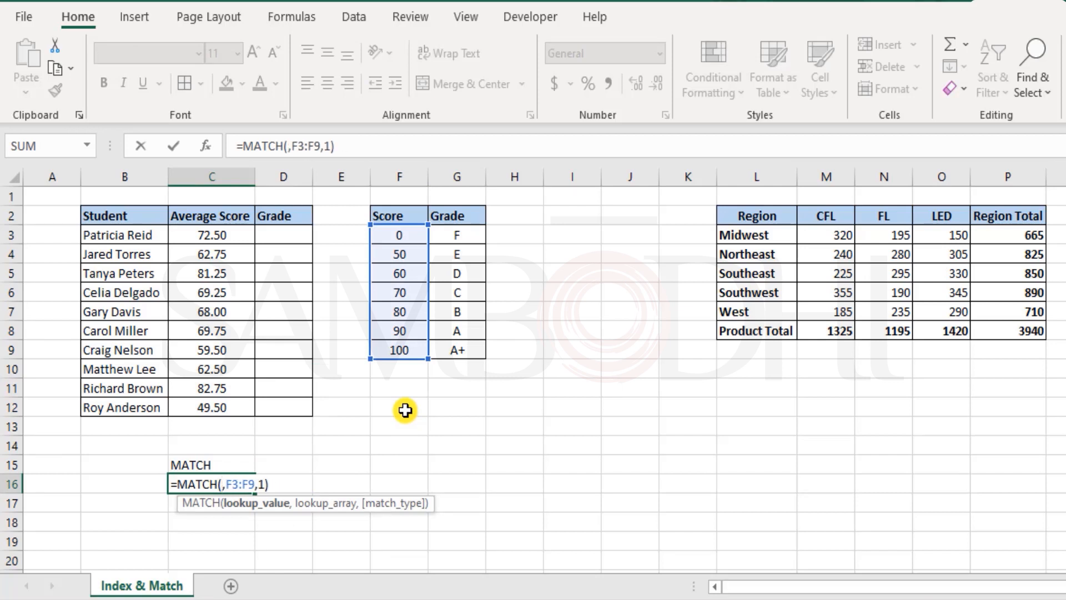
pyautogui.click(153, 484)
pyautogui.press('Return')
# Move the MATCH label from C15 to B15
pyautogui.press('Up')
pyautogui.press('Up')
pyautogui.hotkey('ctrl', 'x')
pyautogui.press('Left')
pyautogui.hotkey('ctrl', 'v')
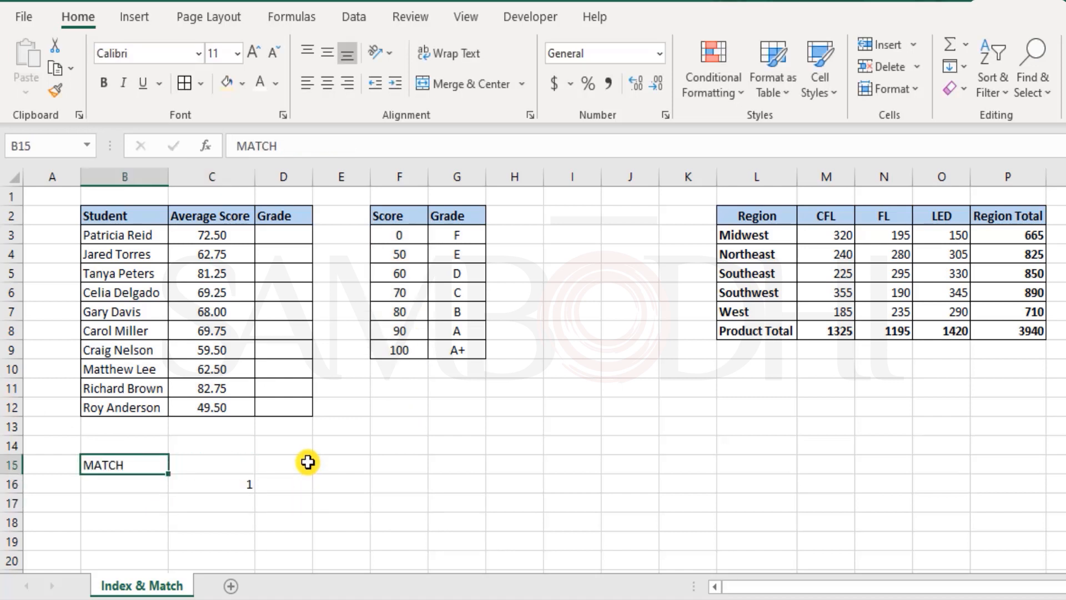
# Change the B15 label to MATCH()
pyautogui.press('F1')
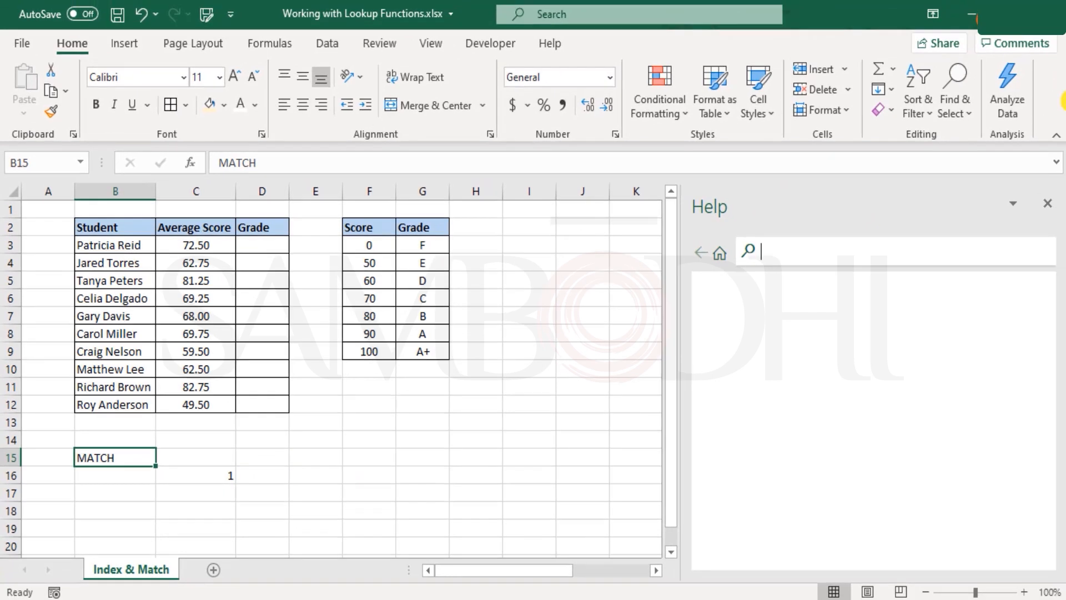
pyautogui.click(1051, 209)
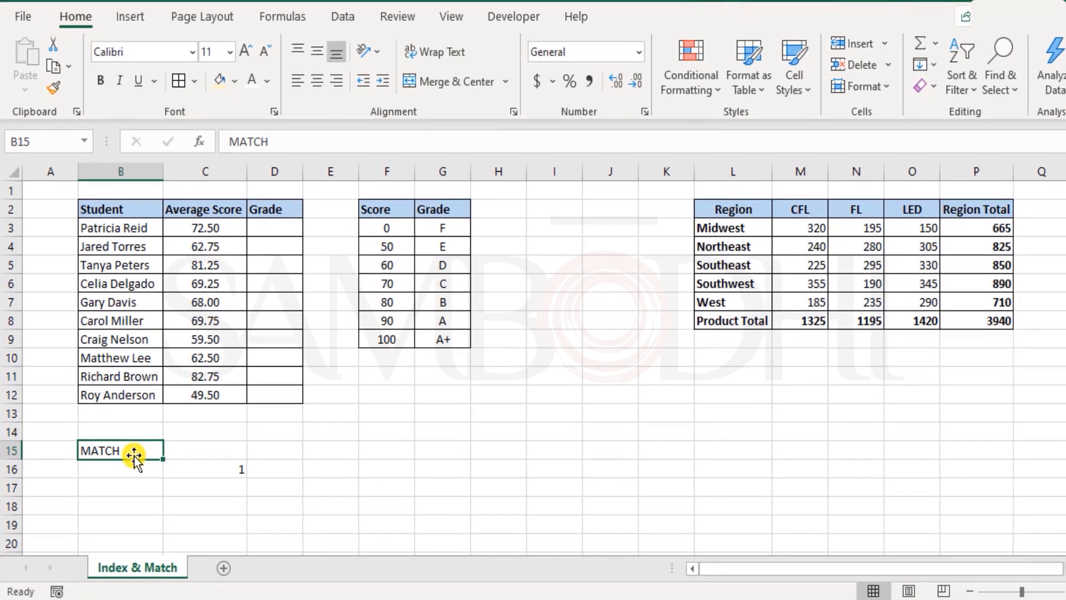
pyautogui.doubleClick(132, 460)
pyautogui.press('Return')
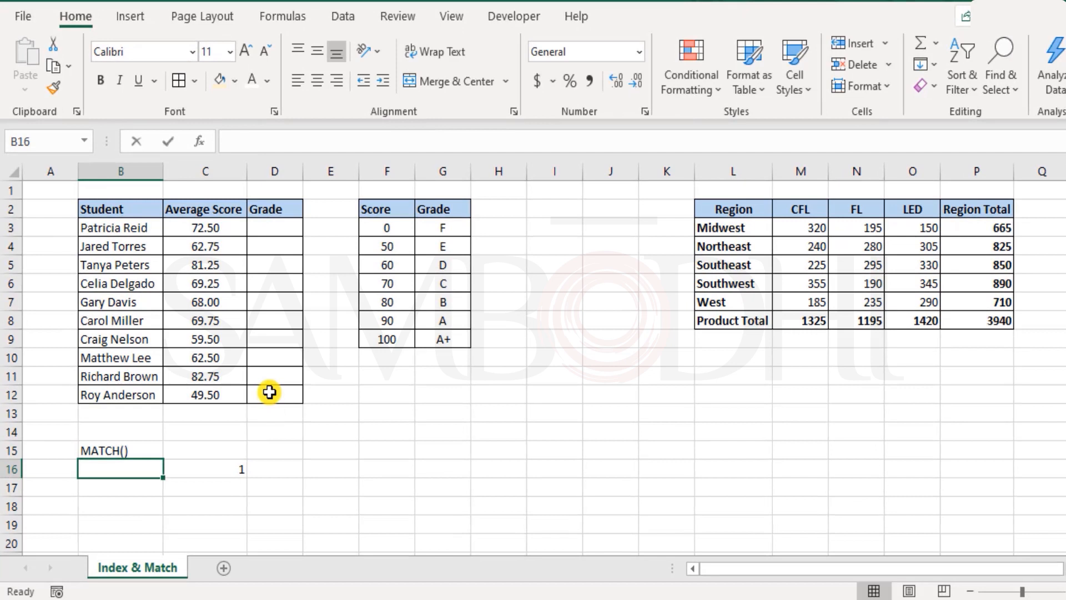
# Enter 82 in B16 as the lookup value
pyautogui.write('82')
pyautogui.press('Return')
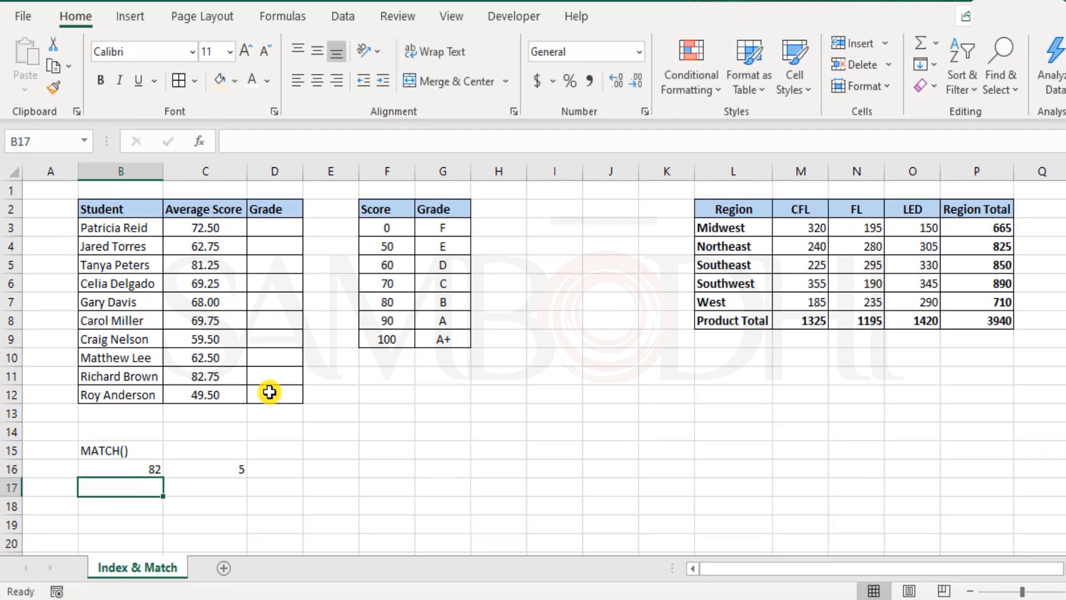
# Label C15 as position number
pyautogui.press('Right')
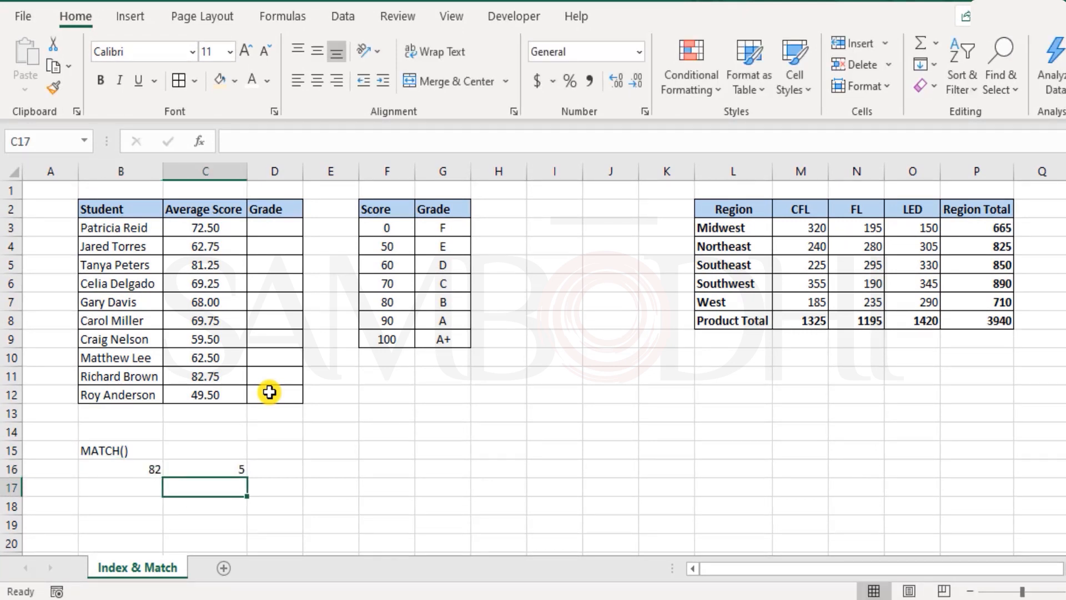
pyautogui.press('Up')
pyautogui.press('Up')
pyautogui.write('p')
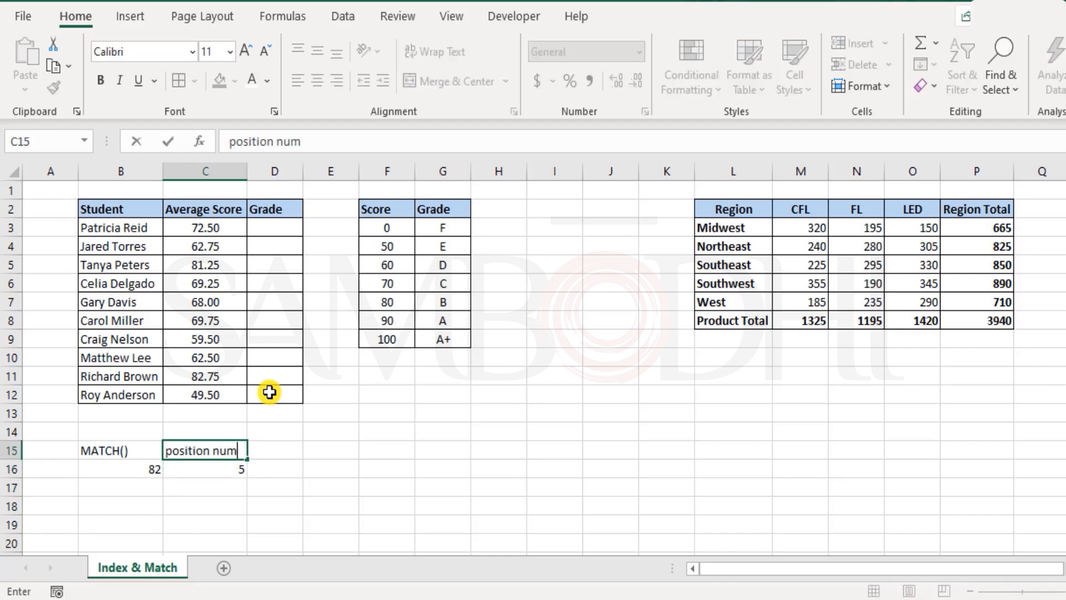
pyautogui.press('Return')
pyautogui.press('Up')
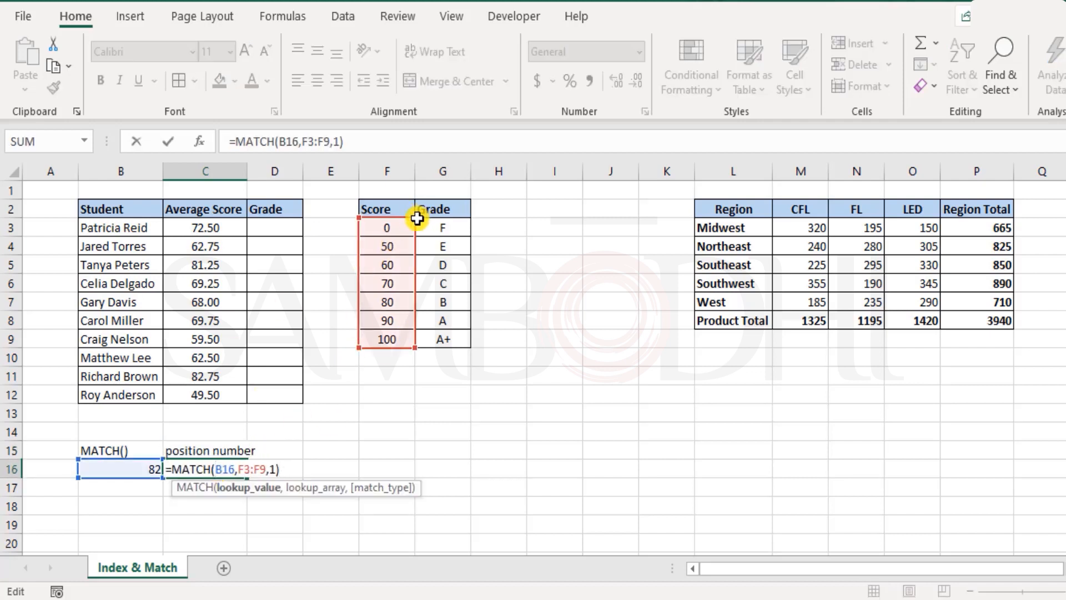
# Expand the C16 formula's lookup array to F2:F9
pyautogui.moveTo(417, 218); pyautogui.dragTo(416, 209)
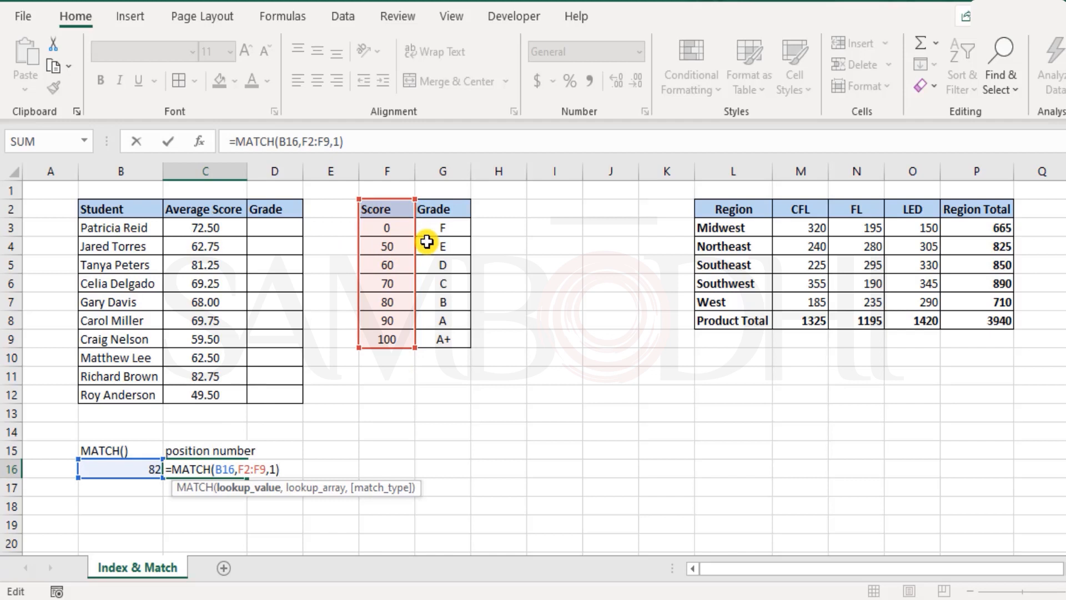
pyautogui.press('Return')
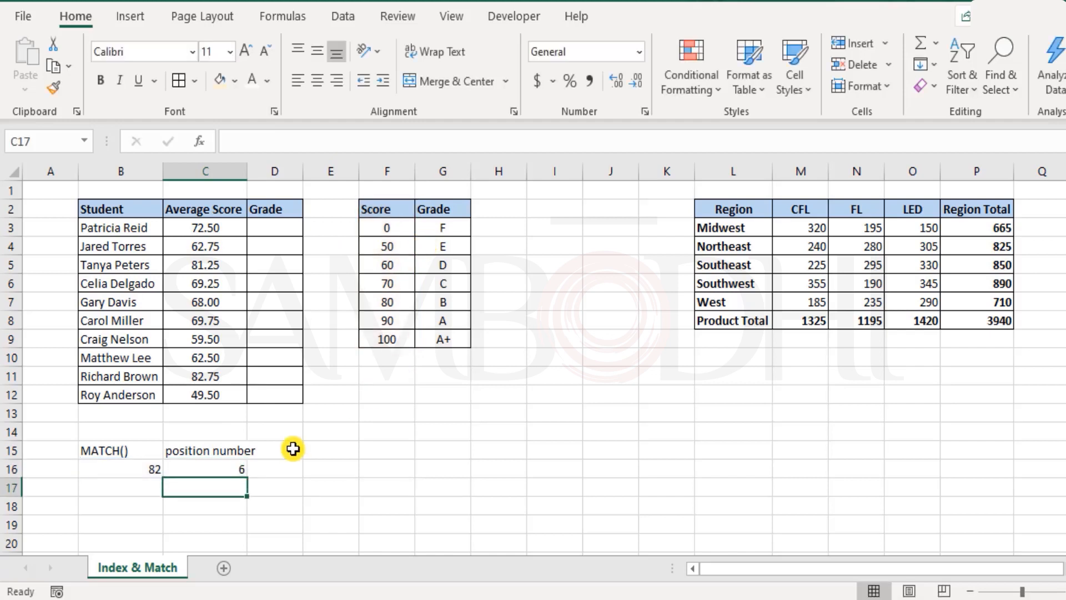
# Set the C16 formula's lookup array back to F3:F9
pyautogui.doubleClick(210, 466)
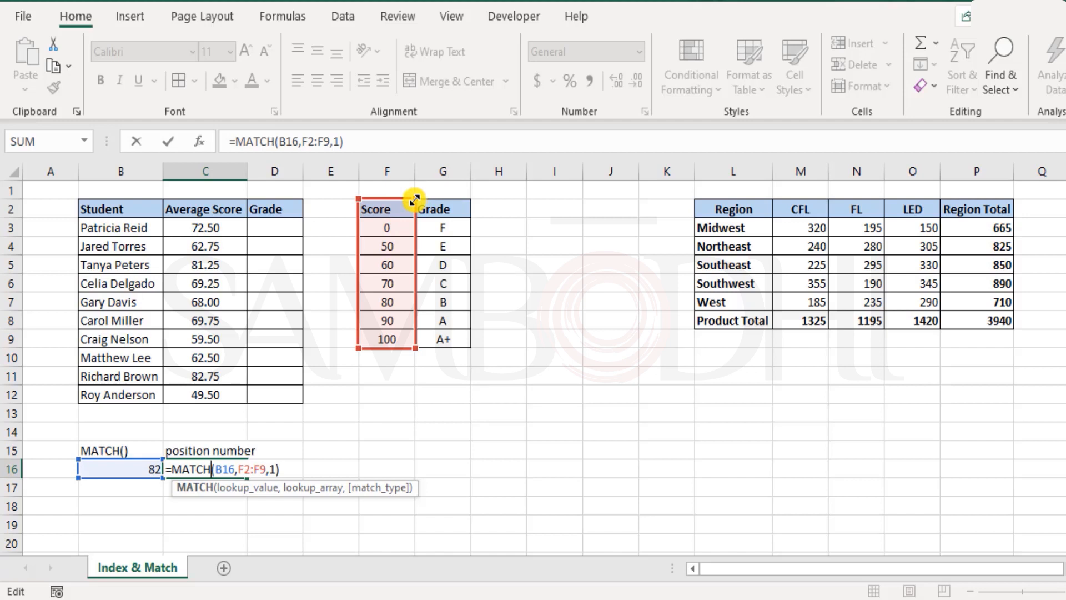
pyautogui.moveTo(414, 201); pyautogui.dragTo(416, 221)
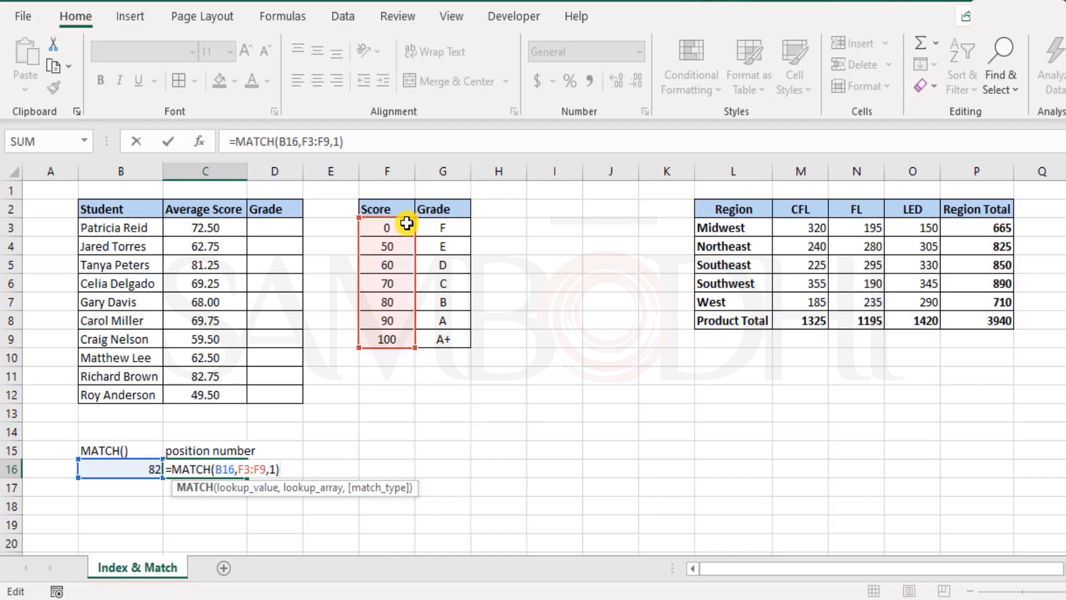
pyautogui.press('Return')
# Enter FL in B17
pyautogui.click(131, 489)
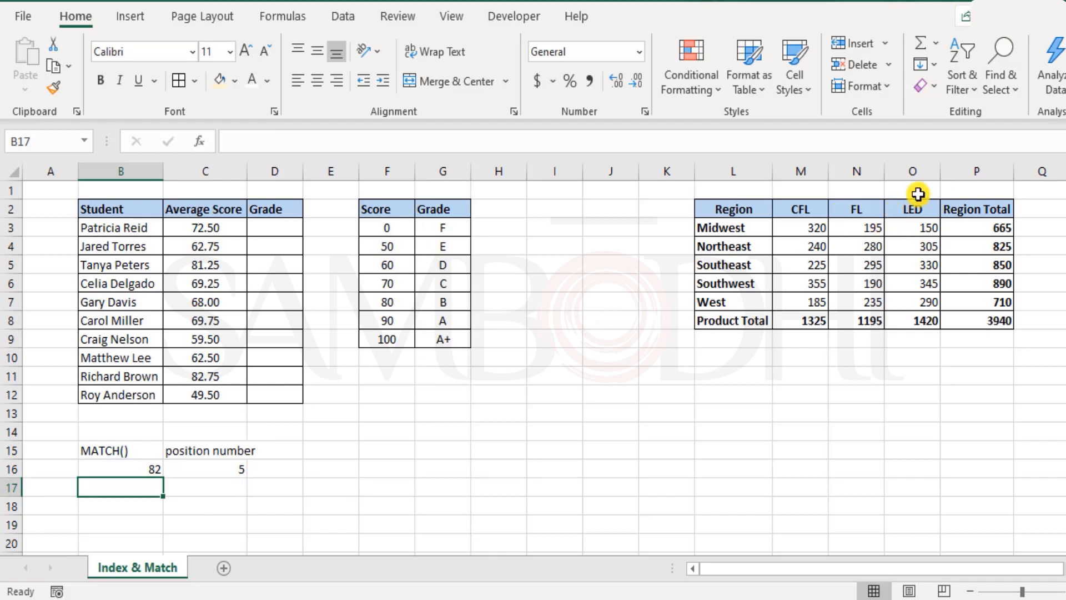
pyautogui.write('FL')
pyautogui.press('Tab')
# In C17, enter =MATCH(B17,L2:P2,0) to find B17's position in the region table header row with exact match
pyautogui.write('=mat')
pyautogui.press('Escape')
pyautogui.write('=match')
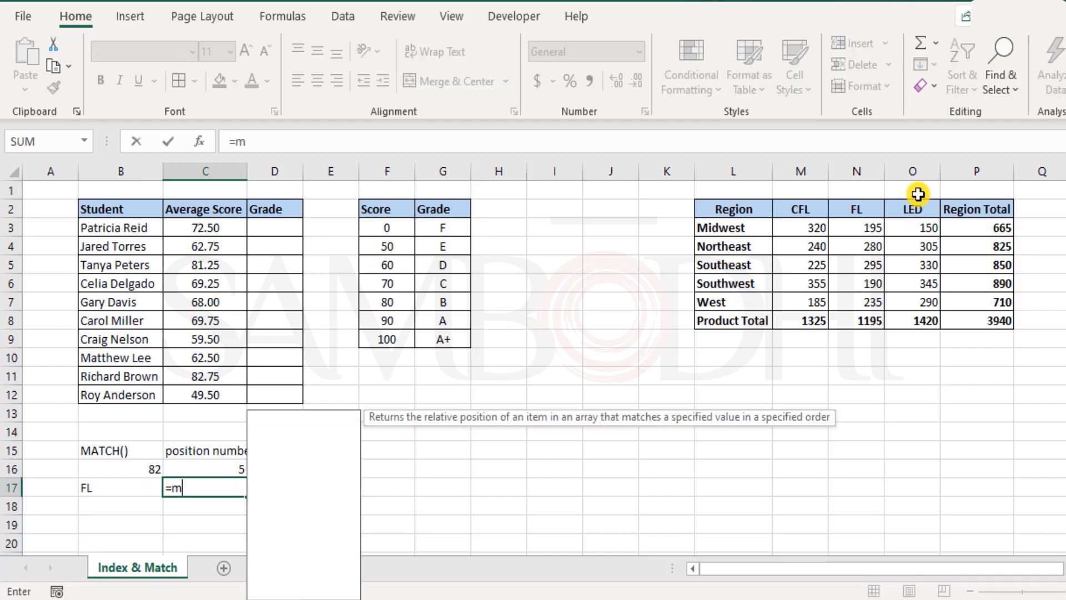
pyautogui.press('Tab')
pyautogui.click(114, 488)
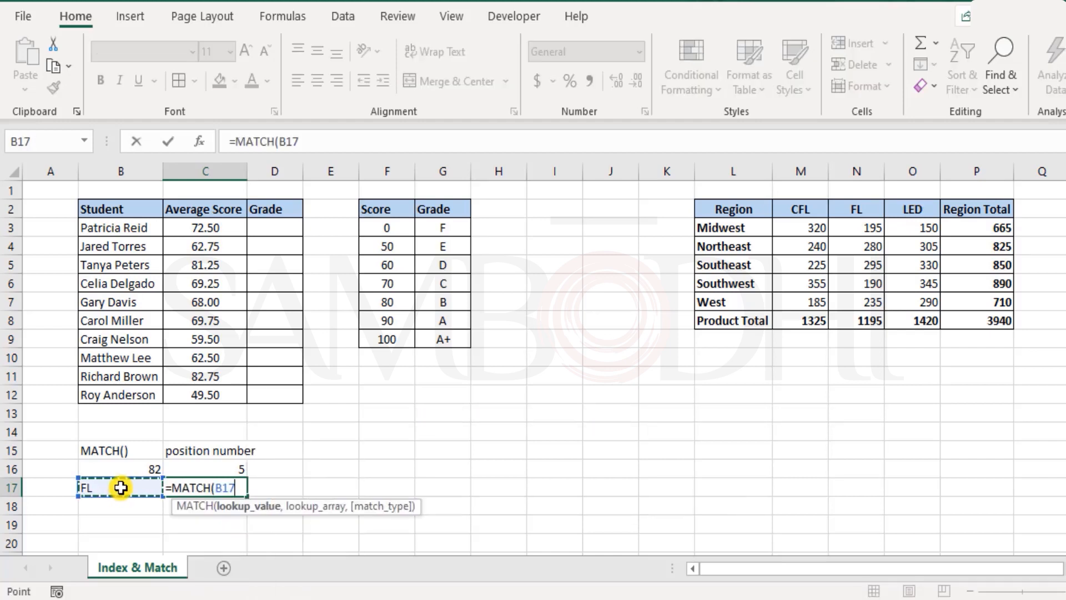
pyautogui.write(',')
pyautogui.moveTo(742, 217); pyautogui.dragTo(966, 222)
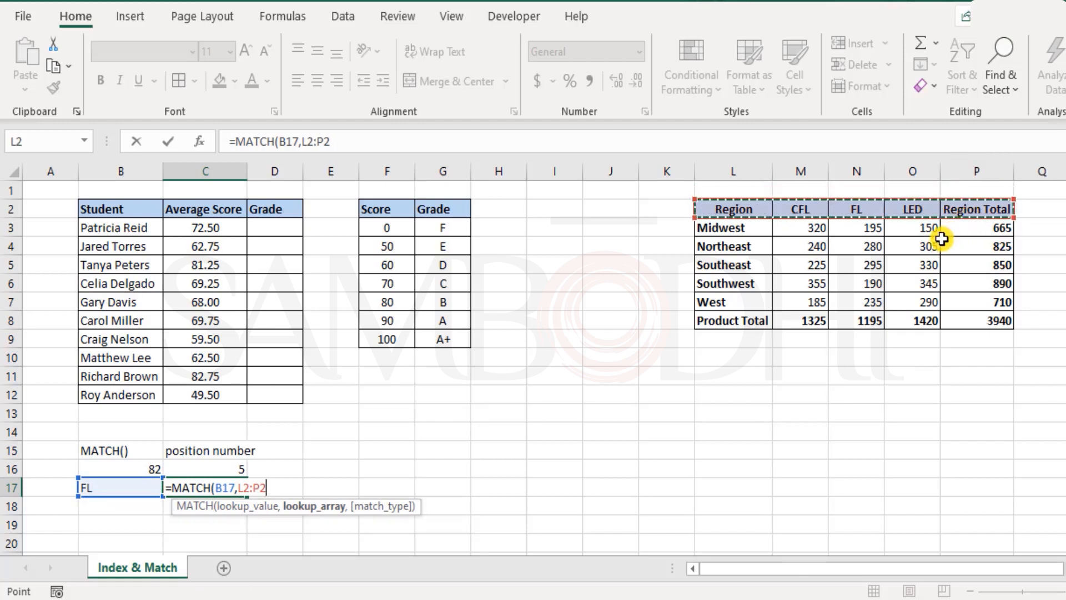
pyautogui.write(',')
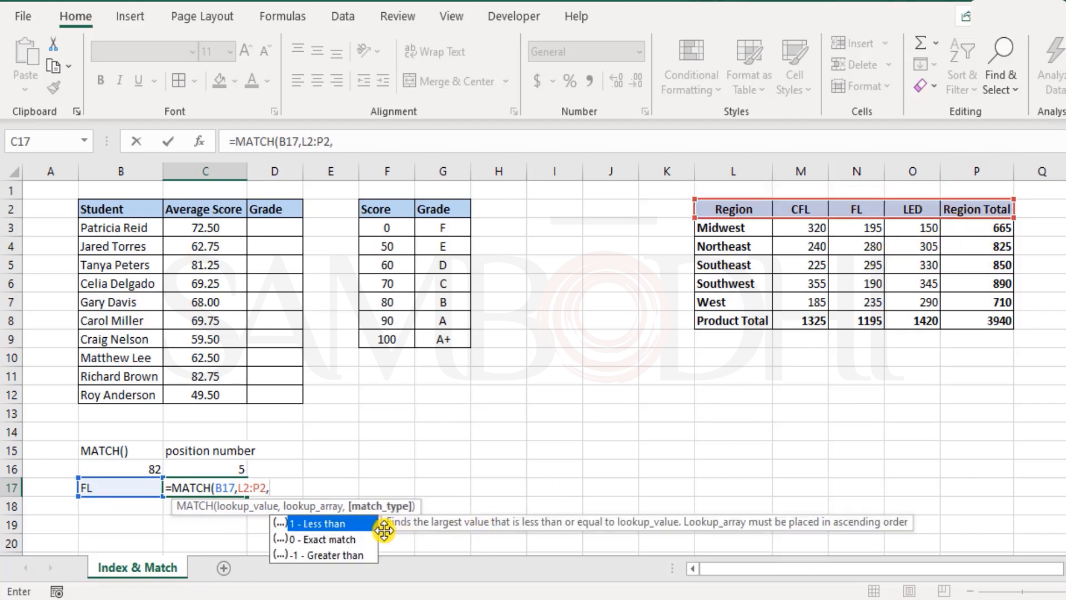
pyautogui.click(356, 542)
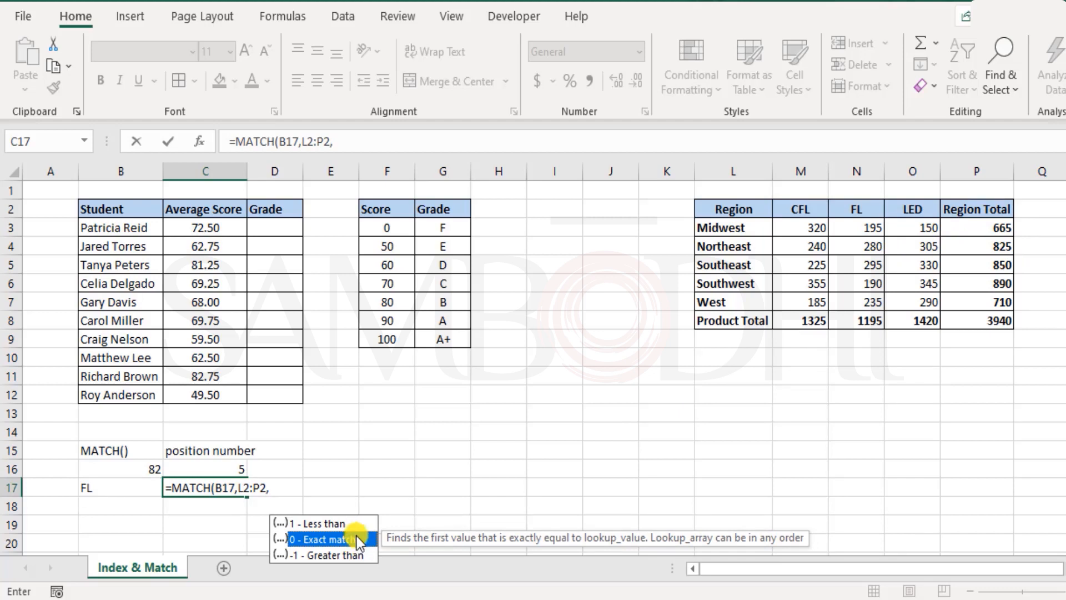
pyautogui.doubleClick(357, 537)
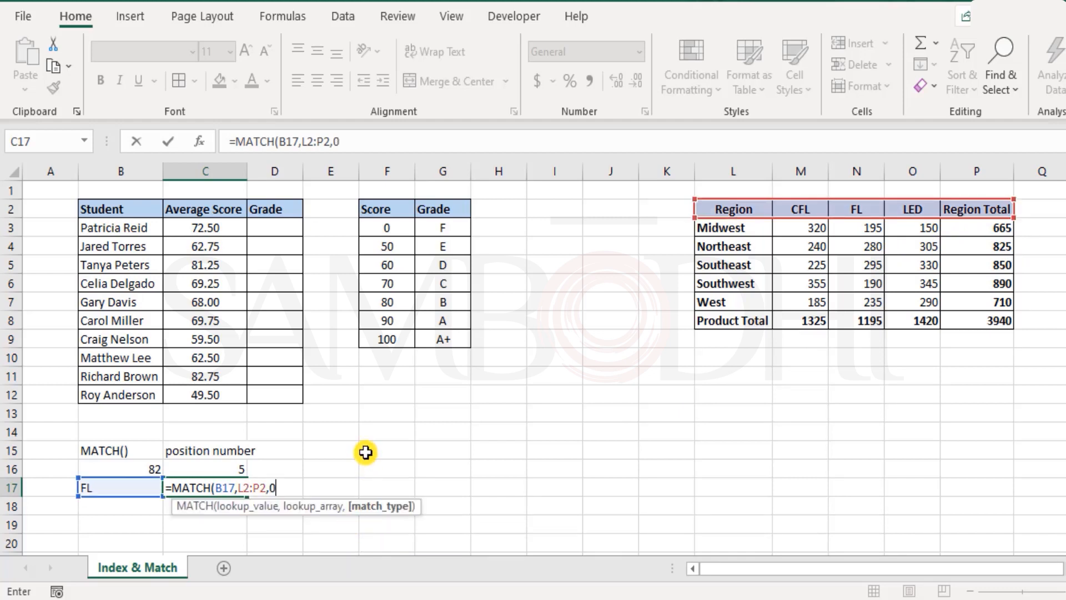
pyautogui.write(')')
pyautogui.press('Return')
# Change the B17 lookup value to CFL
pyautogui.press('Up')
pyautogui.press('Right')
pyautogui.moveTo(738, 209); pyautogui.dragTo(996, 207)
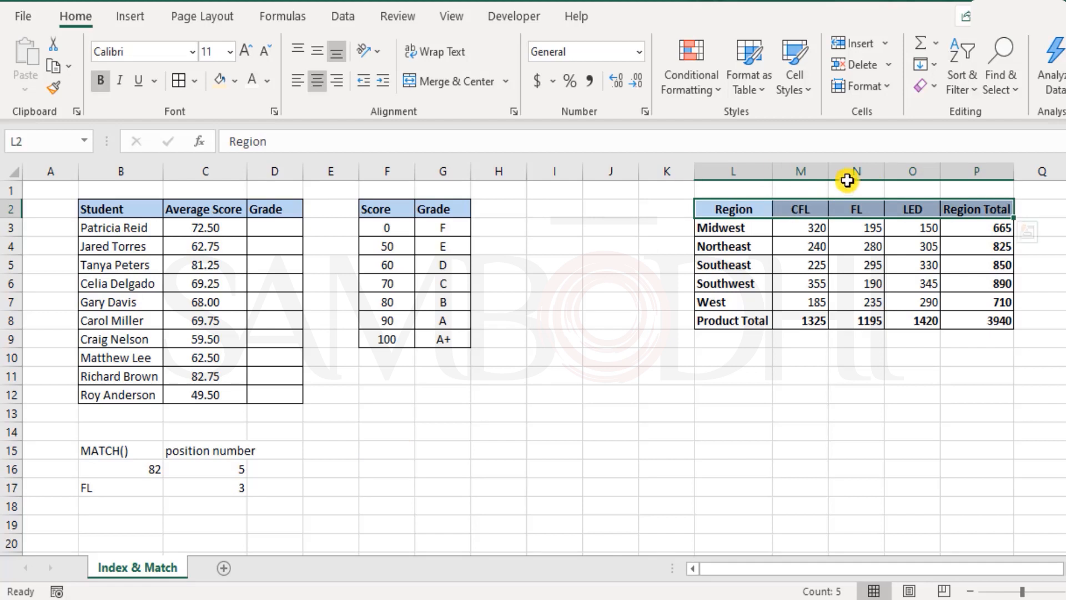
pyautogui.click(88, 489)
pyautogui.write('CFL')
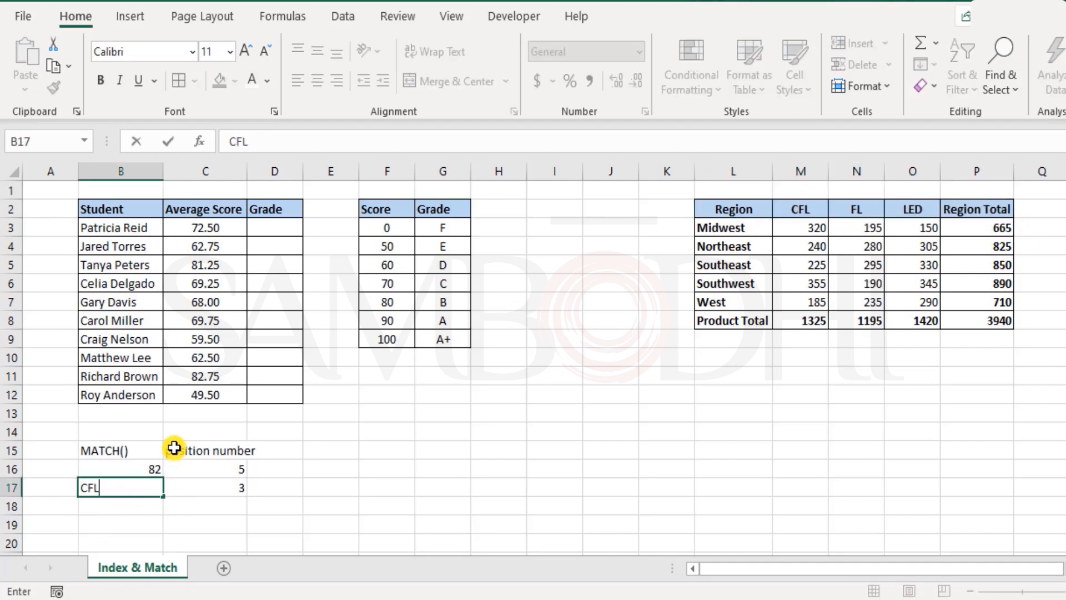
pyautogui.press('Return')
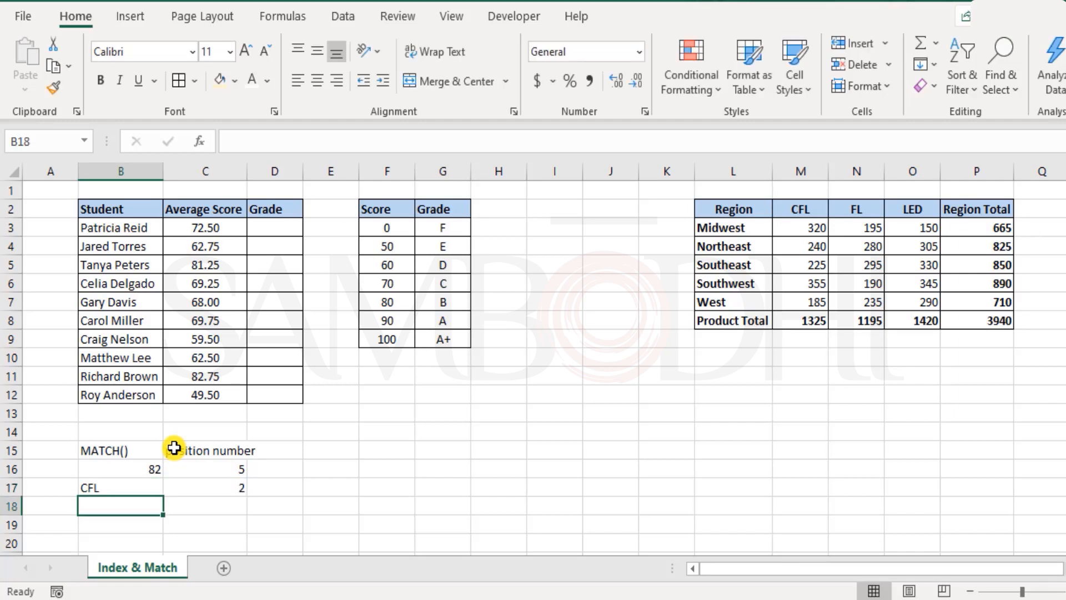
# Change the B17 lookup value to Region Total
pyautogui.press('Up')
pyautogui.write('R')
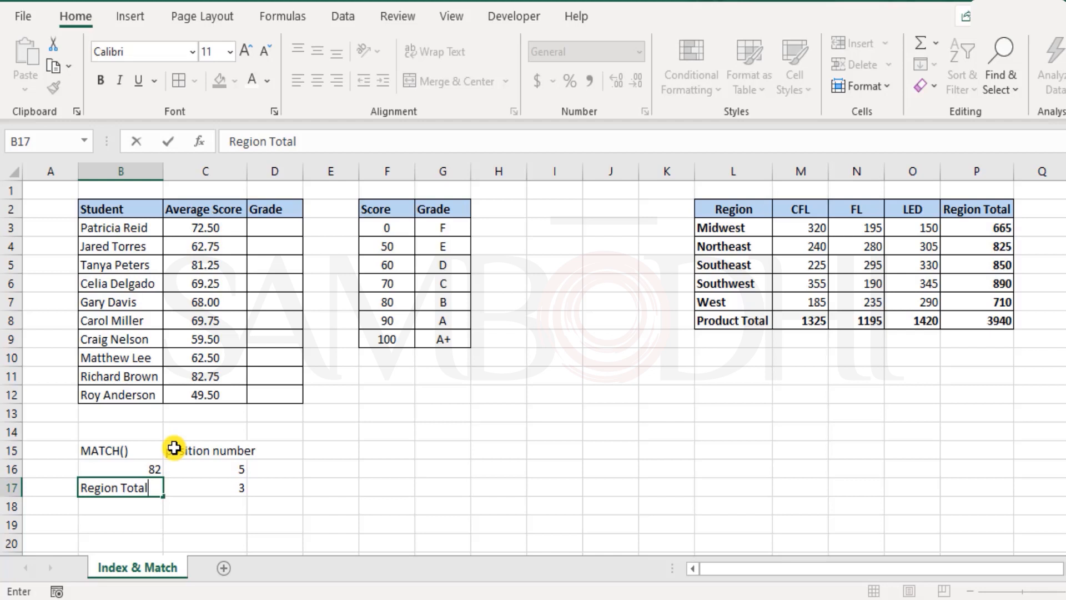
pyautogui.press('Return')
pyautogui.press('Up')
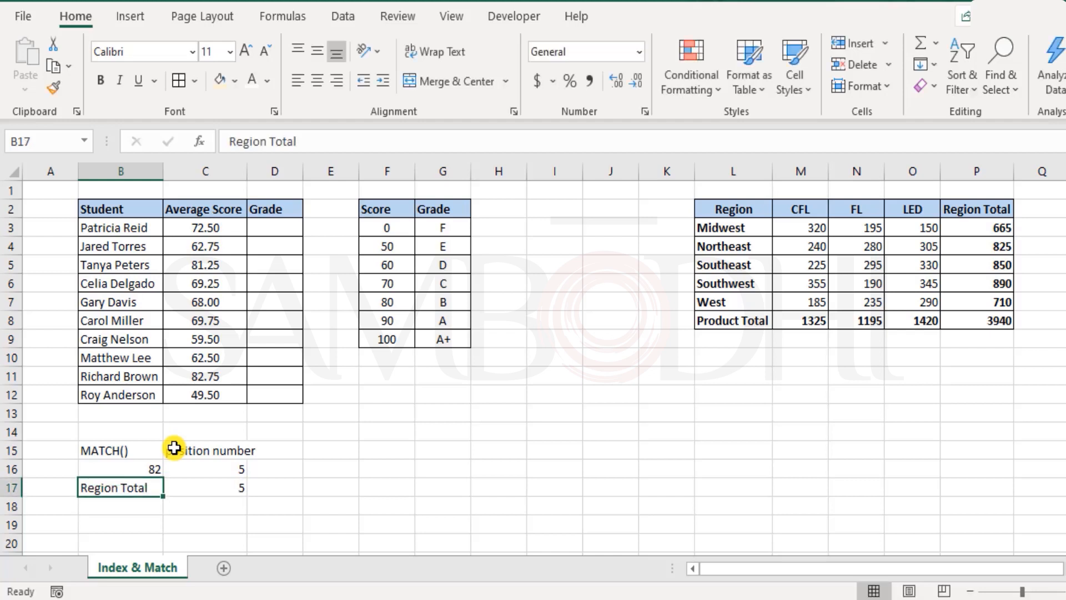
# Undo the recent lookup value edits so B17 holds FL again
pyautogui.press('F2')
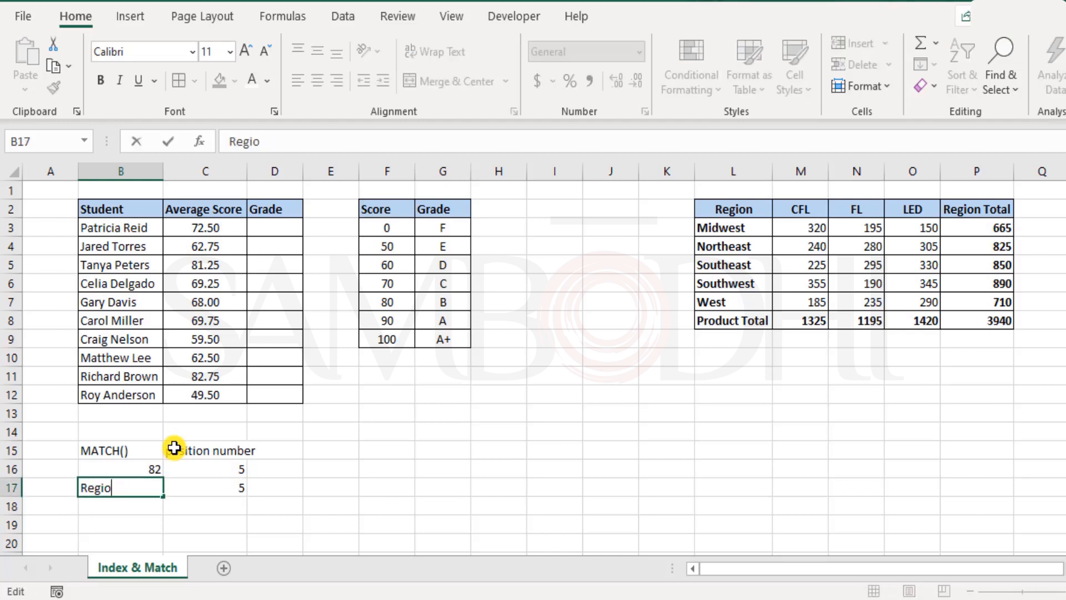
pyautogui.write('n')
pyautogui.hotkey('ctrl', 'Return')
pyautogui.hotkey('ctrl', 'z')
pyautogui.hotkey('ctrl', 'z')
pyautogui.press('Right')
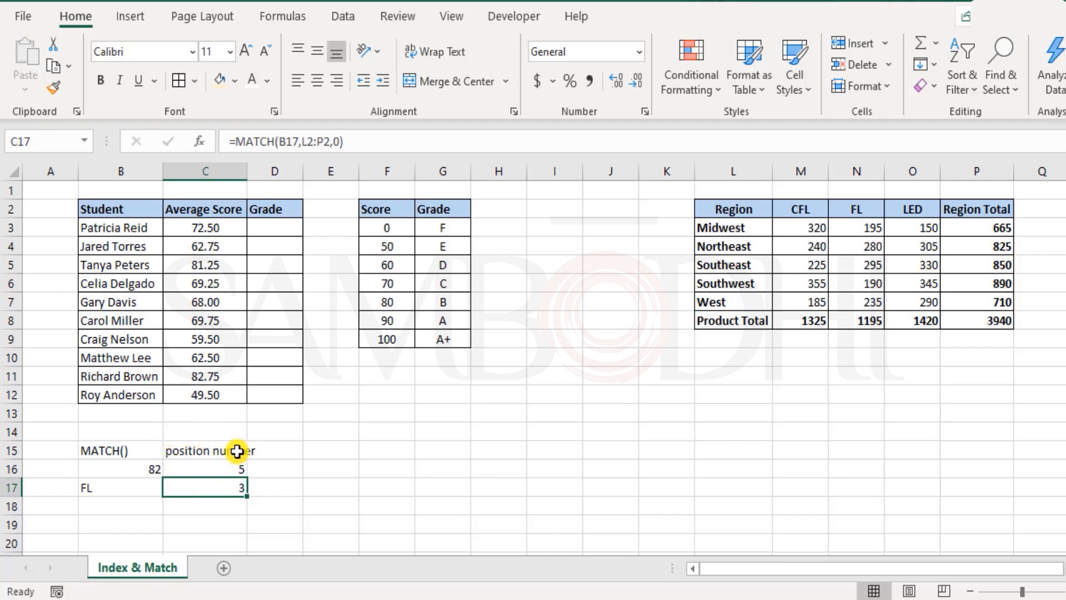
# Enter the label Index Number in D15
pyautogui.moveTo(286, 226); pyautogui.dragTo(283, 388)
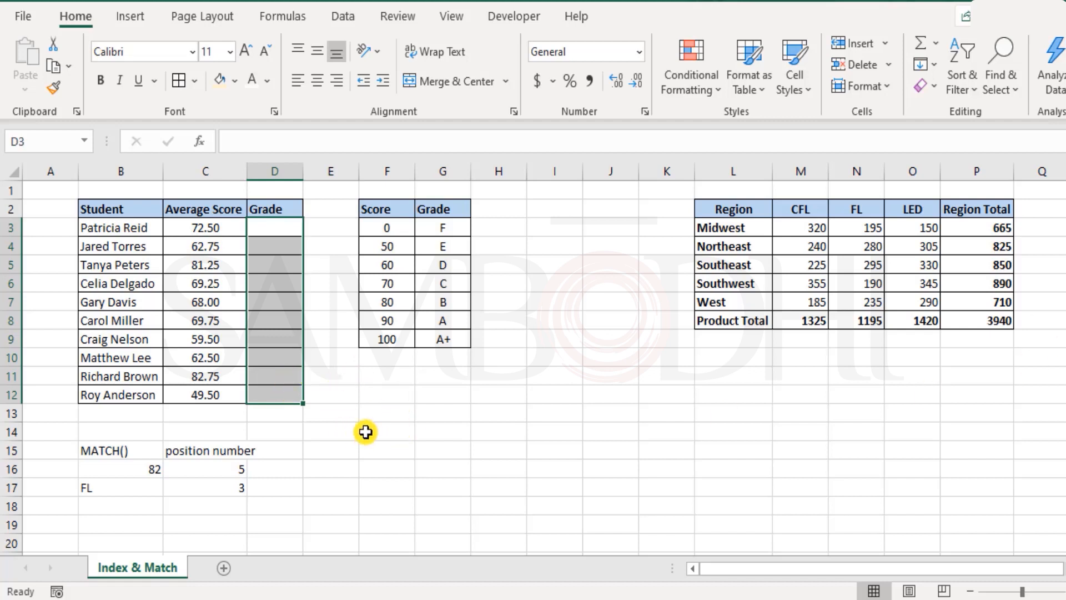
pyautogui.scroll(-2, 350, 418)
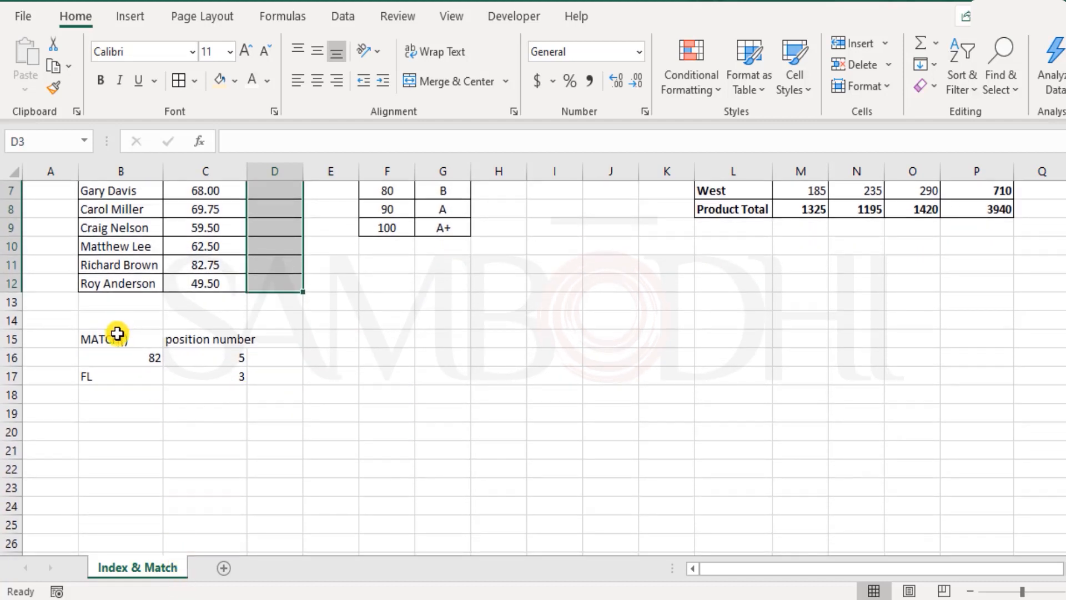
pyautogui.click(119, 338)
pyautogui.moveTo(185, 345); pyautogui.dragTo(196, 341)
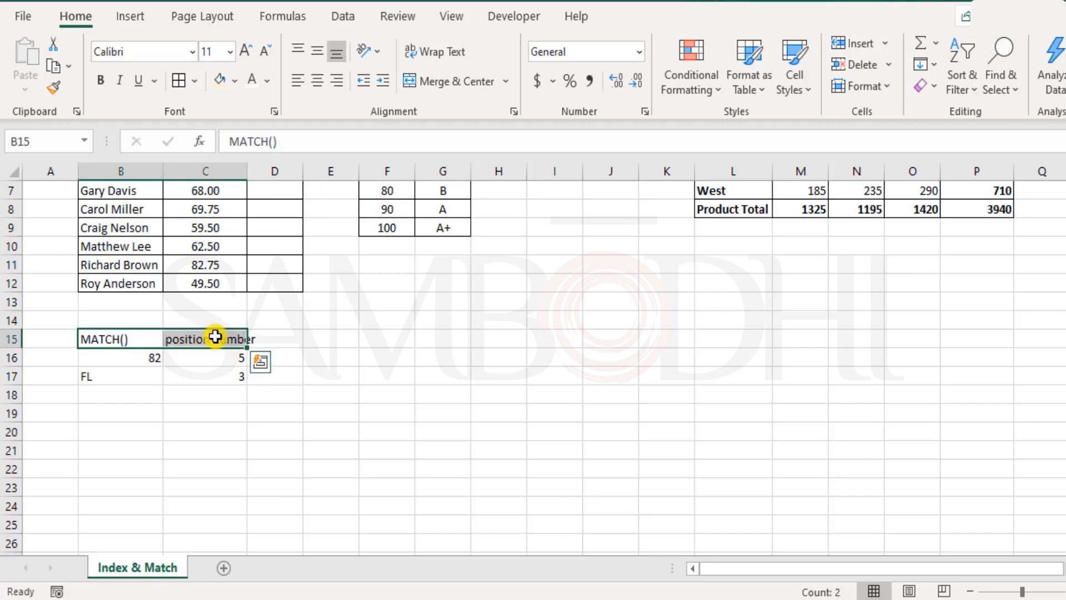
pyautogui.click(215, 337)
pyautogui.click(274, 338)
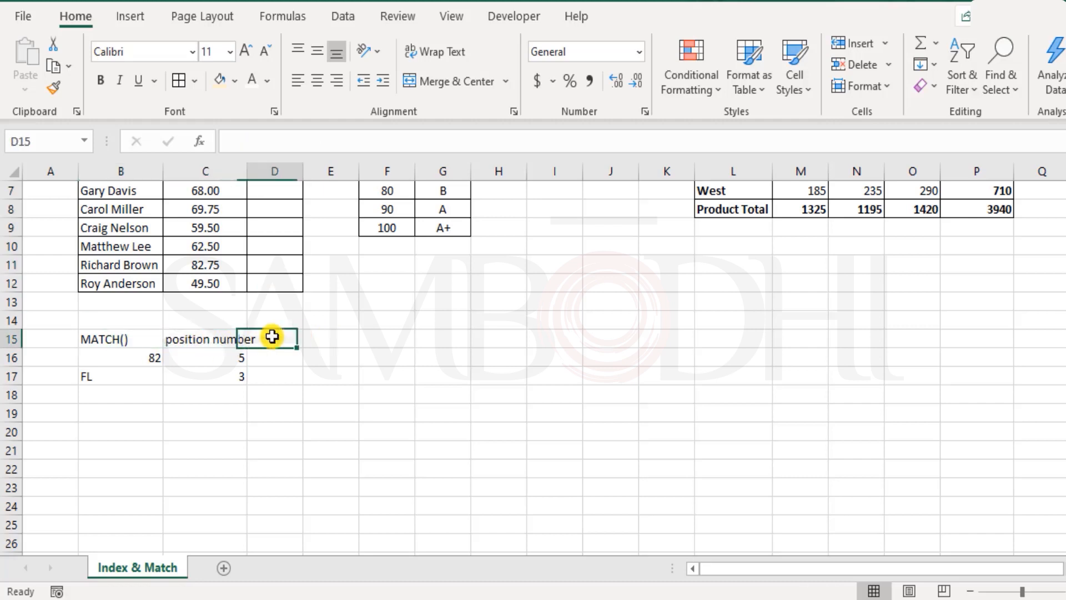
pyautogui.write('In')
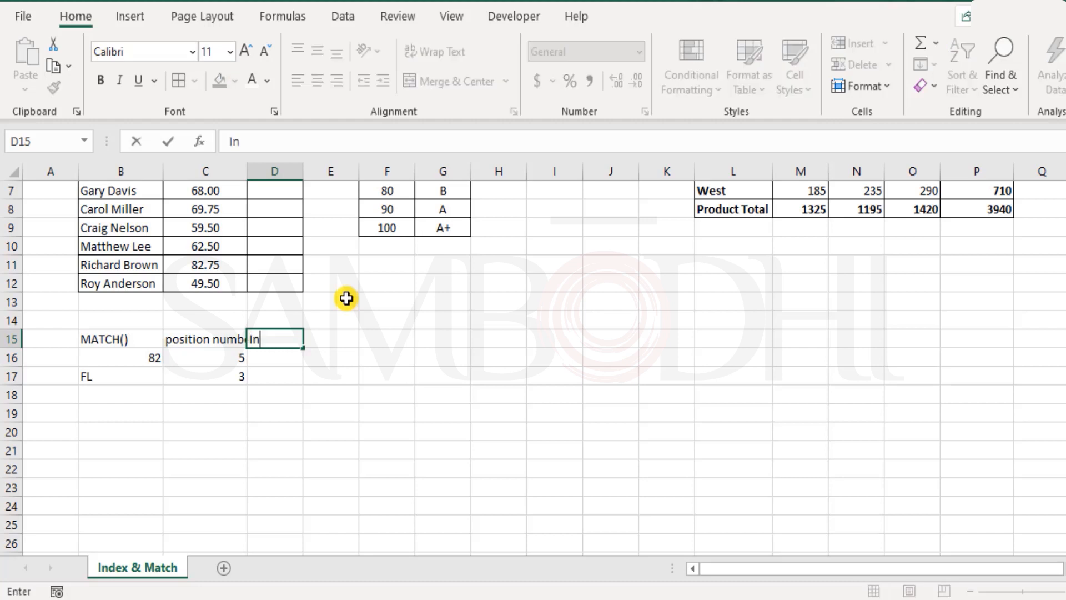
pyautogui.write('dex Number')
pyautogui.press('Return')
# Move the Index Number label from D15 to E15
pyautogui.press('Up')
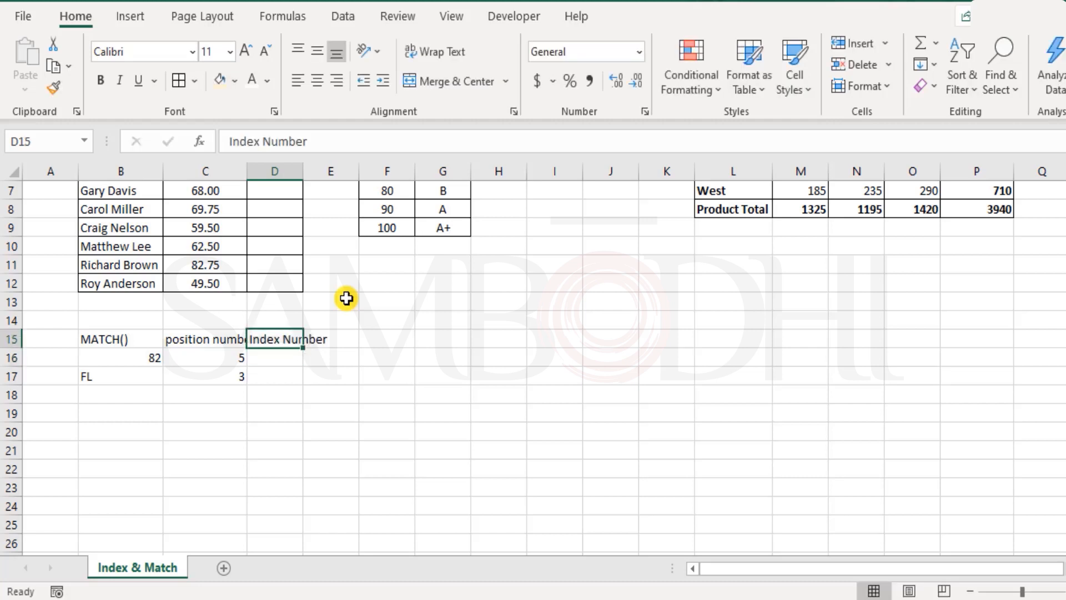
pyautogui.hotkey('ctrl', 'c')
pyautogui.click(320, 341)
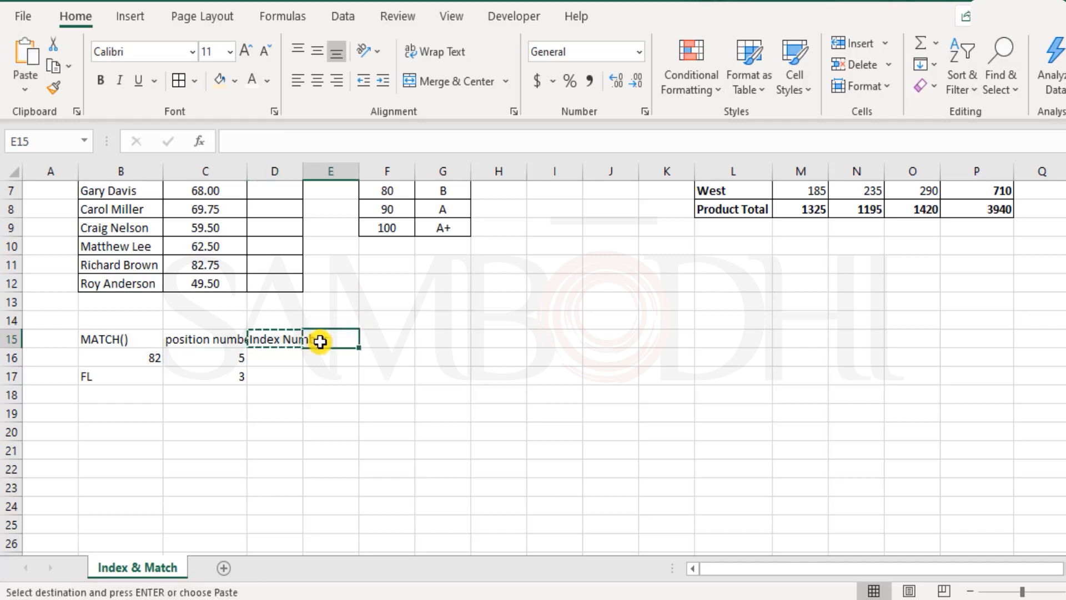
pyautogui.press('Return')
# Review the labels and the MATCH formula in the position number section
pyautogui.click(211, 339)
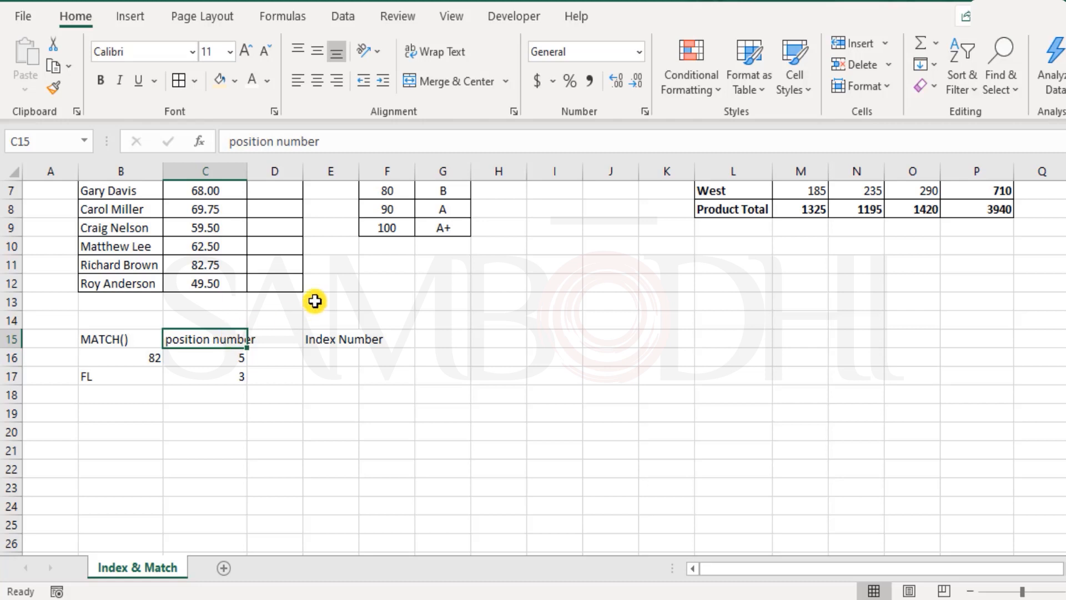
pyautogui.scroll(2, 438, 272)
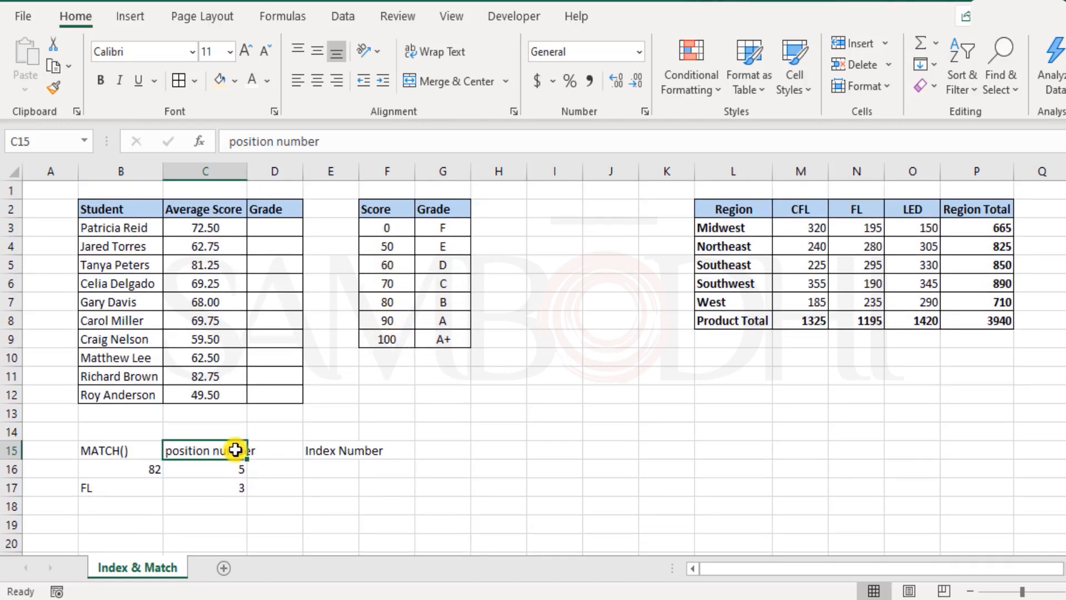
pyautogui.click(342, 448)
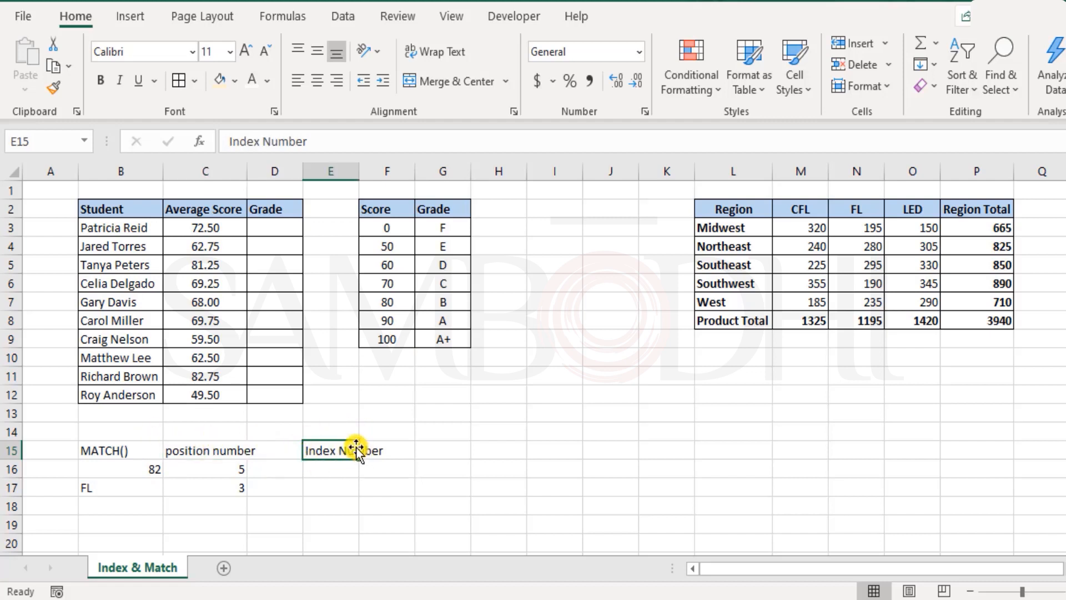
pyautogui.click(139, 449)
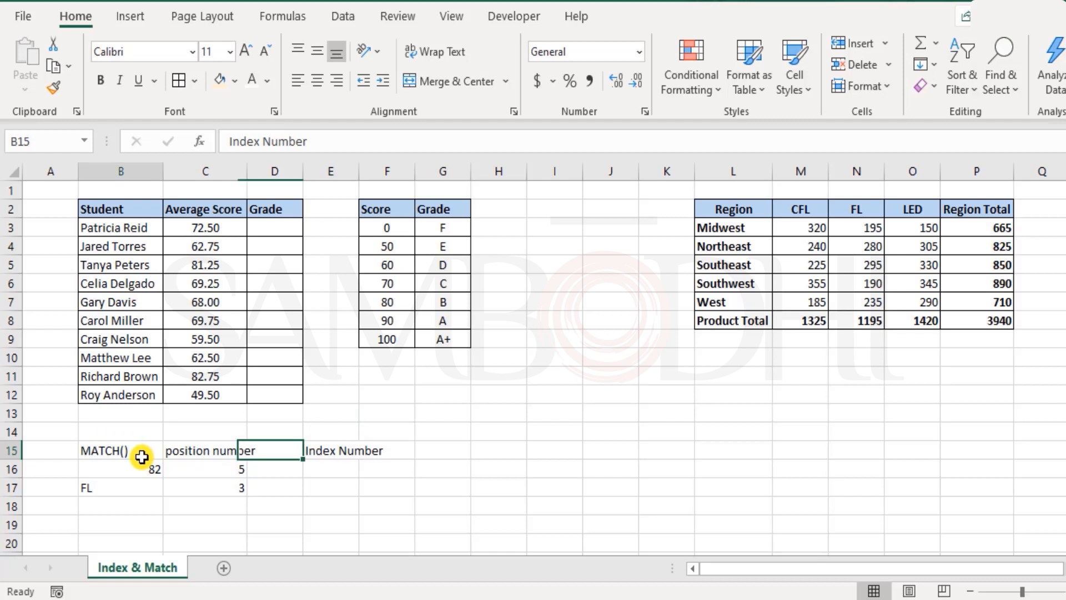
pyautogui.click(219, 469)
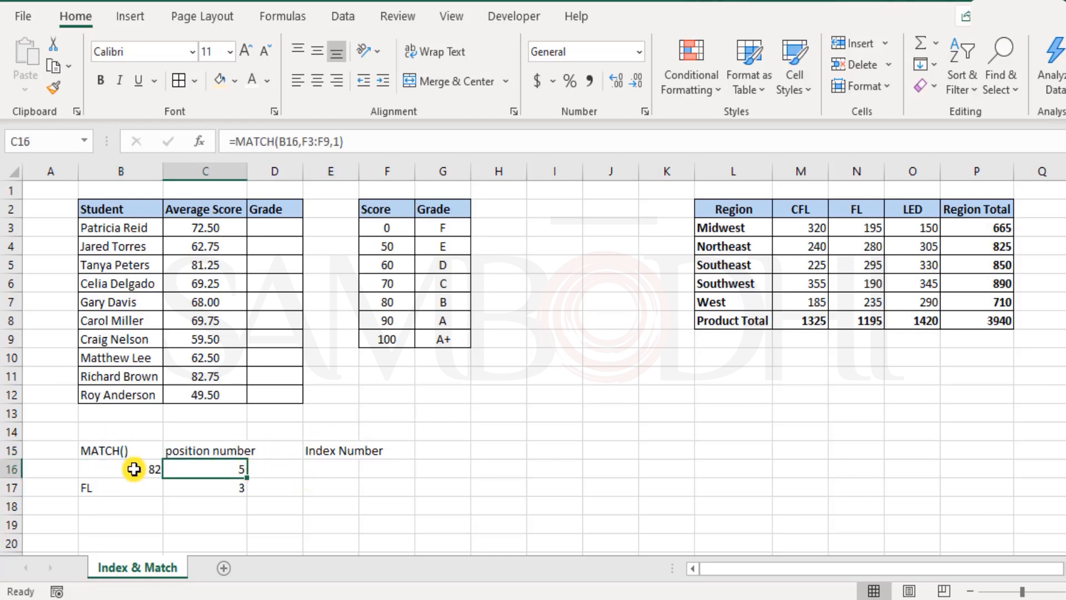
pyautogui.scroll(-1, 289, 483)
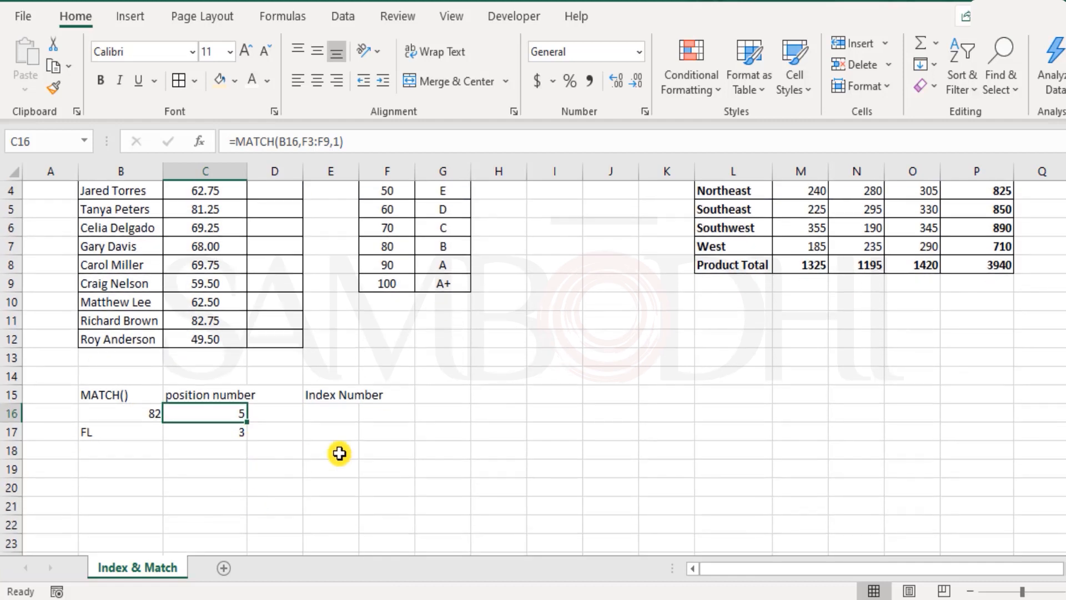
# Enter the heading INDEX() in I15
pyautogui.click(563, 394)
pyautogui.scroll(1, 680, 397)
pyautogui.write('IND')
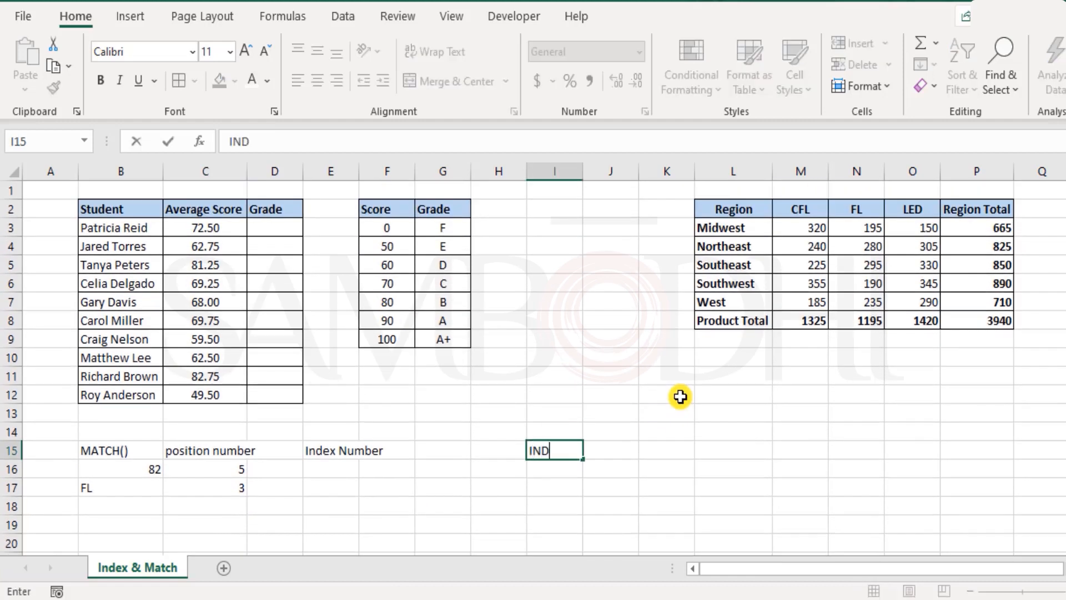
pyautogui.write('EX()')
pyautogui.press('Return')
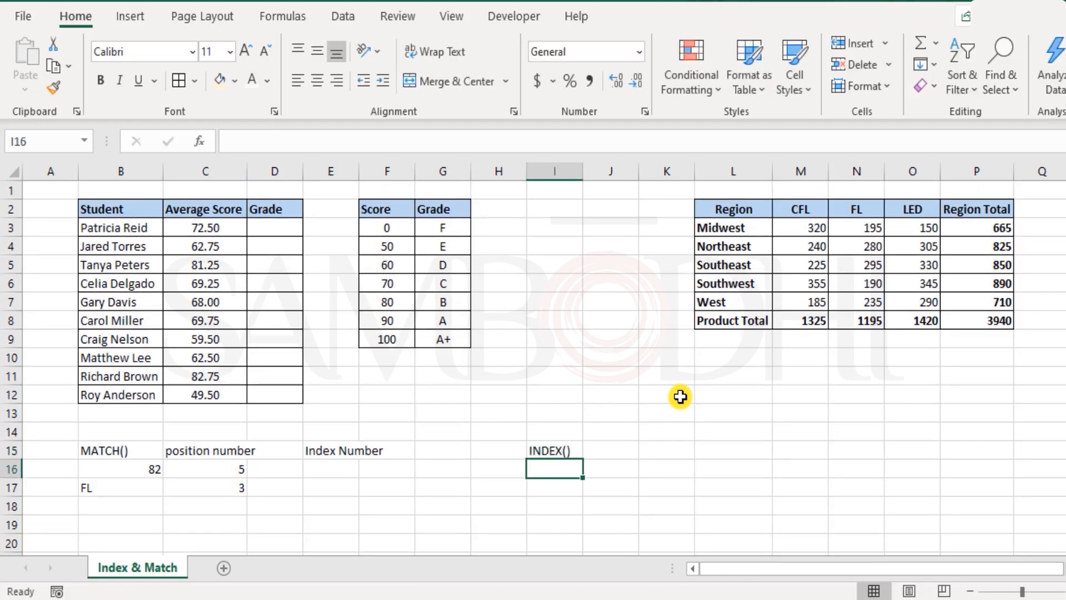
# In I16, enter =INDEX(L2:P8,4,5) to return the value at row 4, column 5 of the region table
pyautogui.write('=')
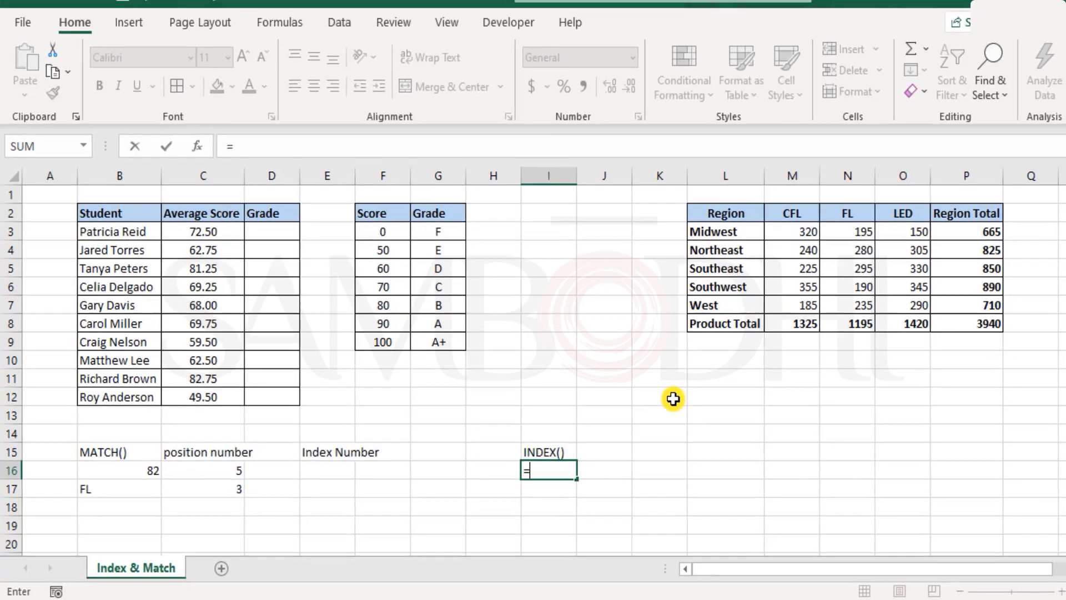
pyautogui.write('inde')
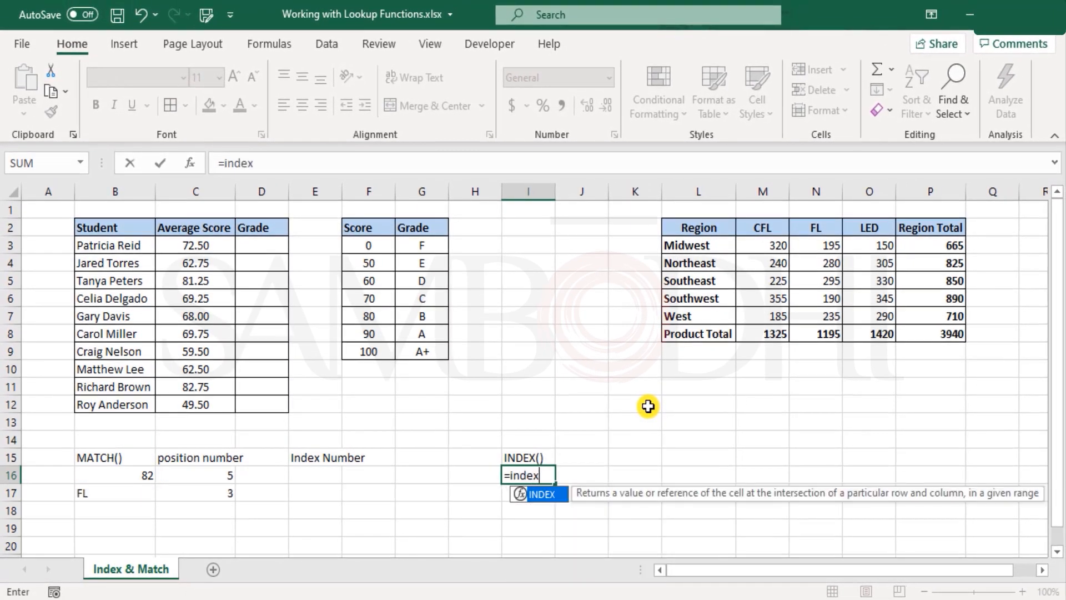
pyautogui.write('x')
pyautogui.press('Tab')
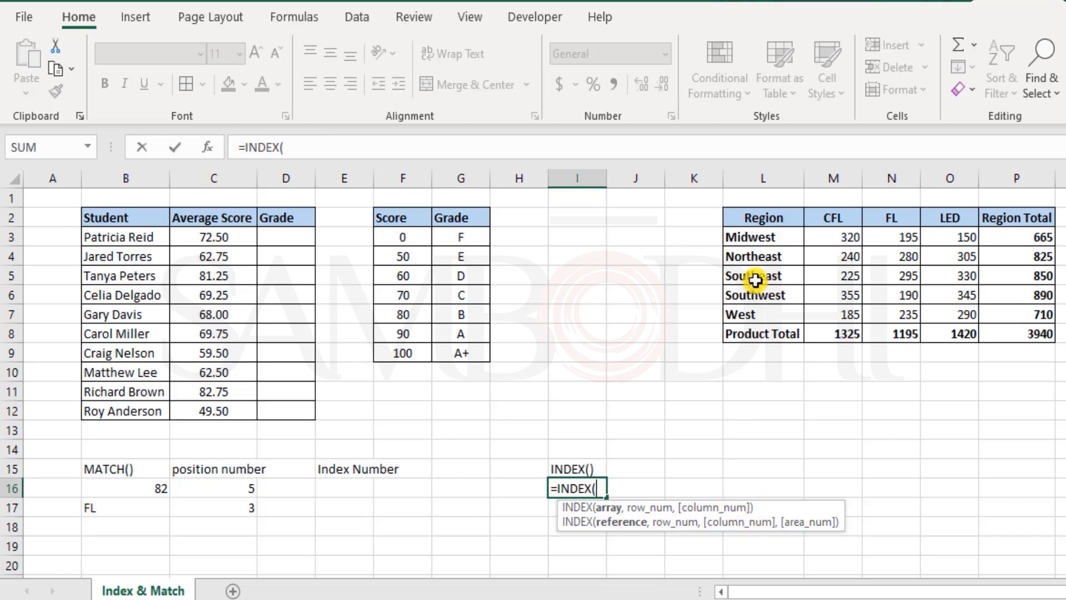
pyautogui.moveTo(767, 218); pyautogui.dragTo(772, 334)
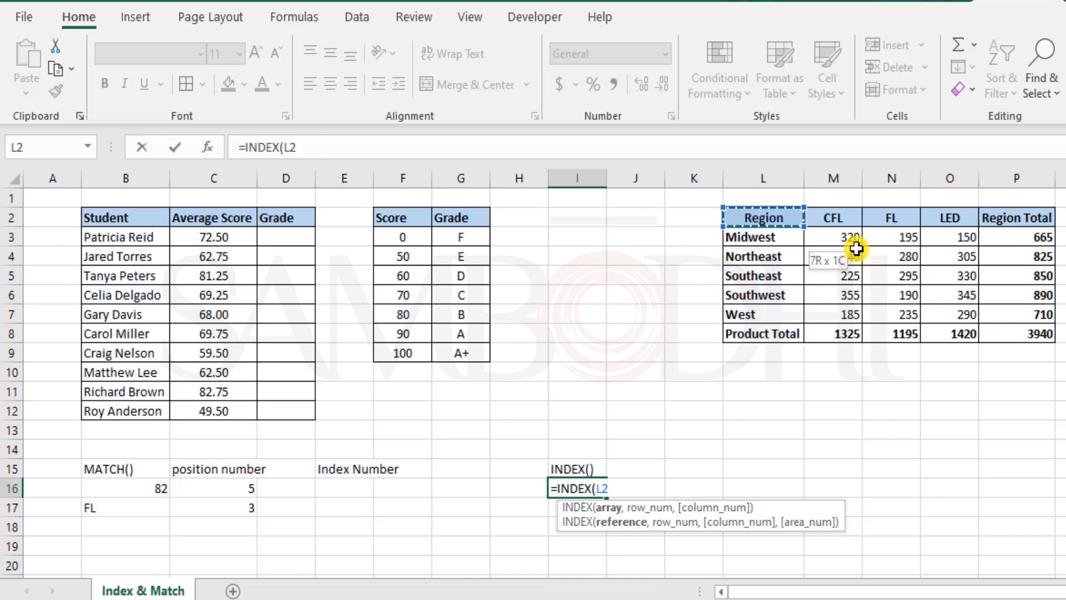
pyautogui.moveTo(856, 248); pyautogui.dragTo(1047, 332)
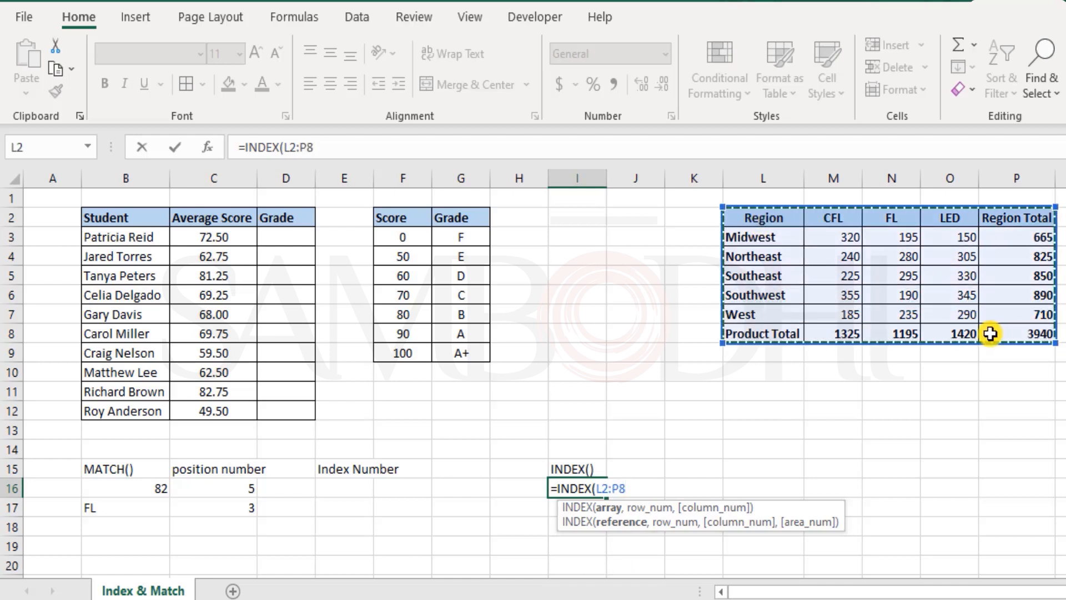
pyautogui.write(',')
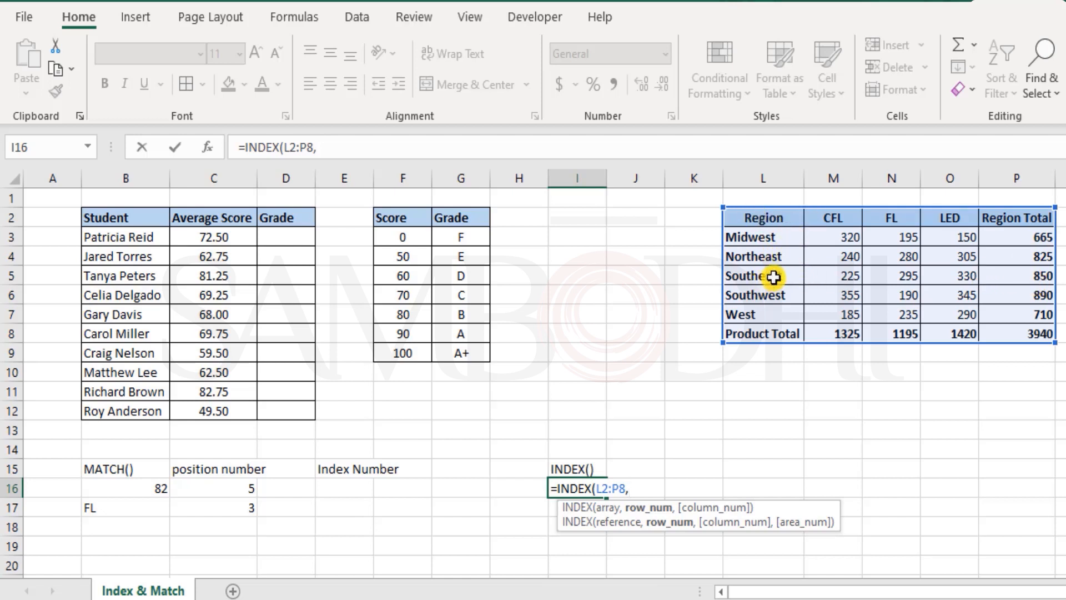
pyautogui.write('4,5')
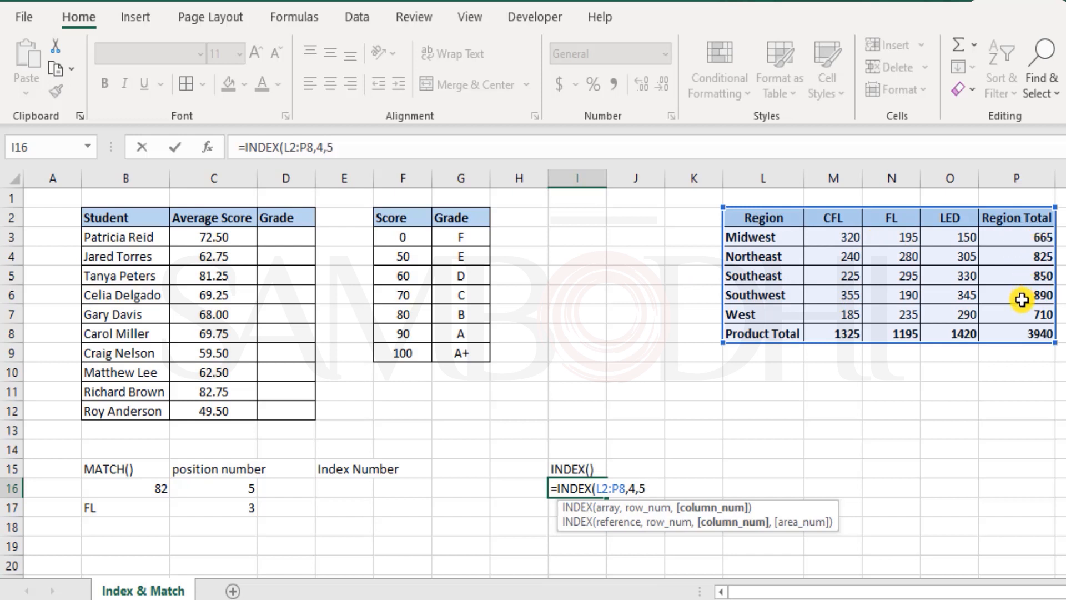
pyautogui.write(')')
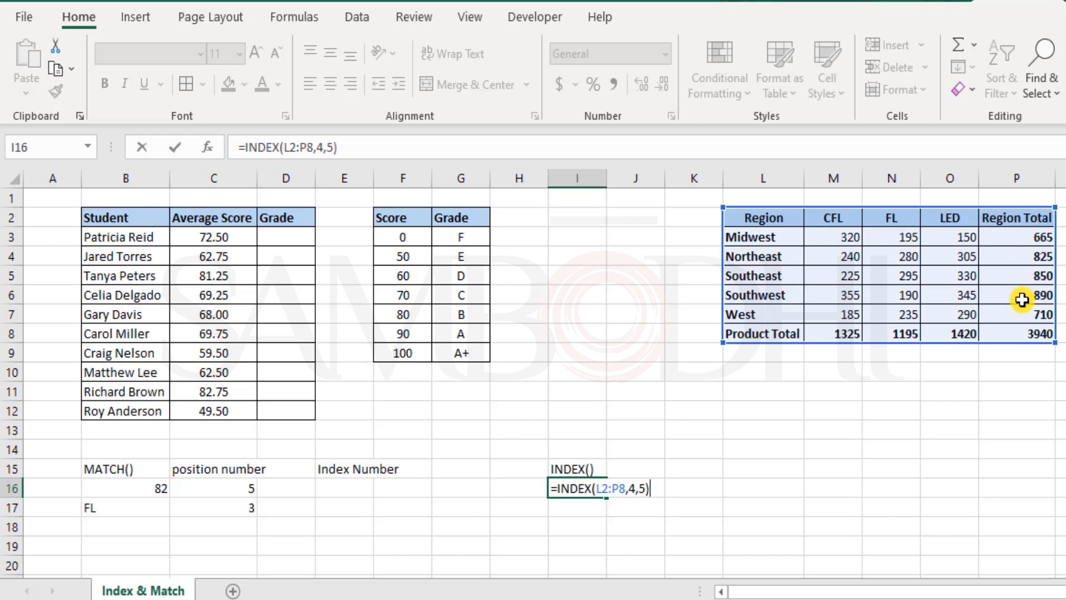
pyautogui.press('Return')
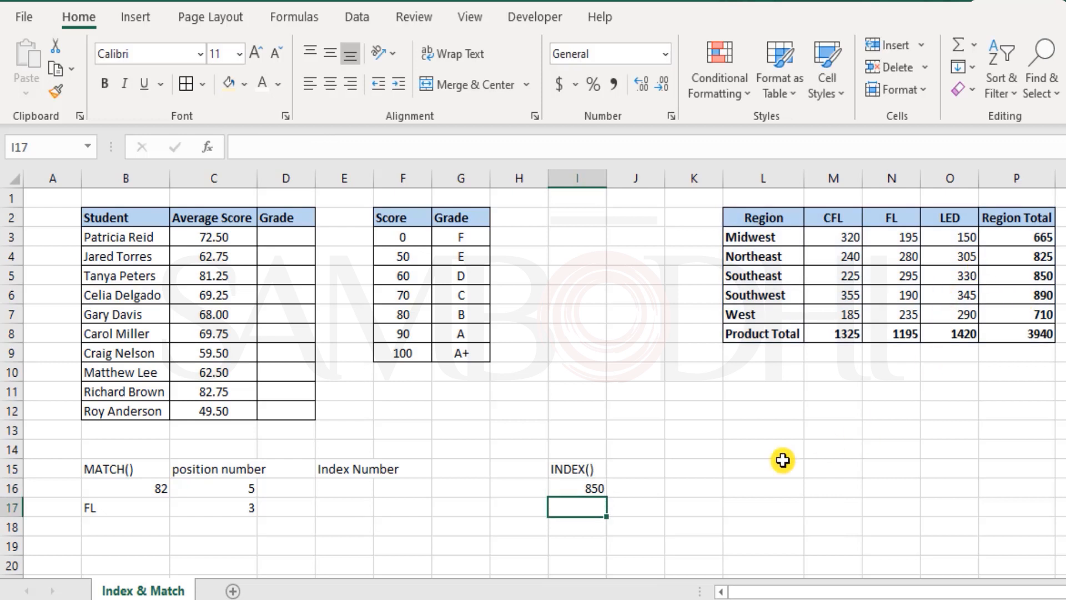
# Change the I16 formula to =INDEX(L2:P8,H16,H17), taking row and column numbers from H16 and H17
pyautogui.click(1039, 279)
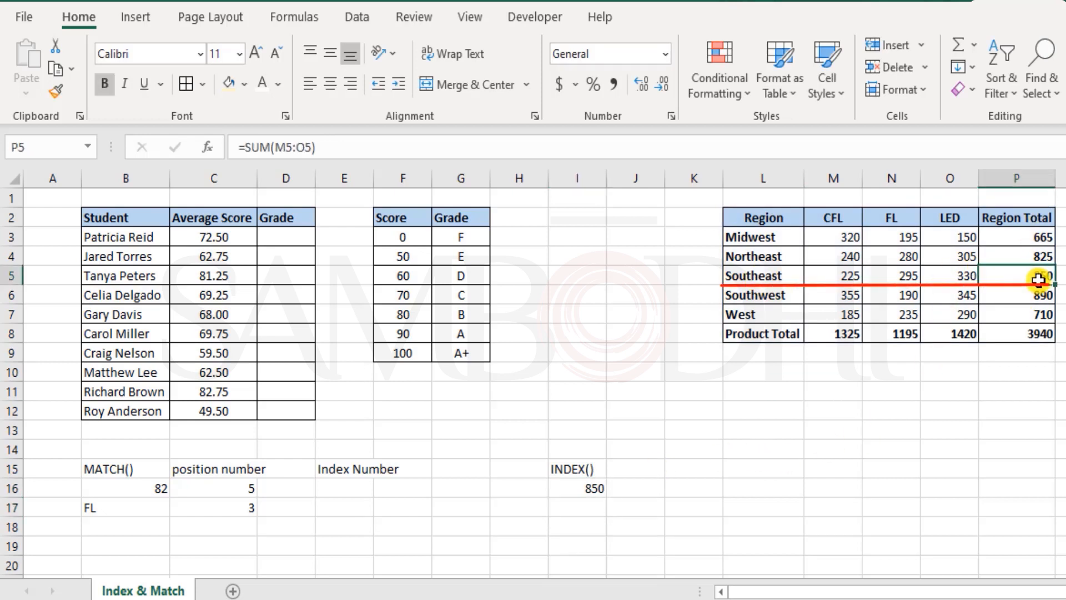
pyautogui.click(587, 489)
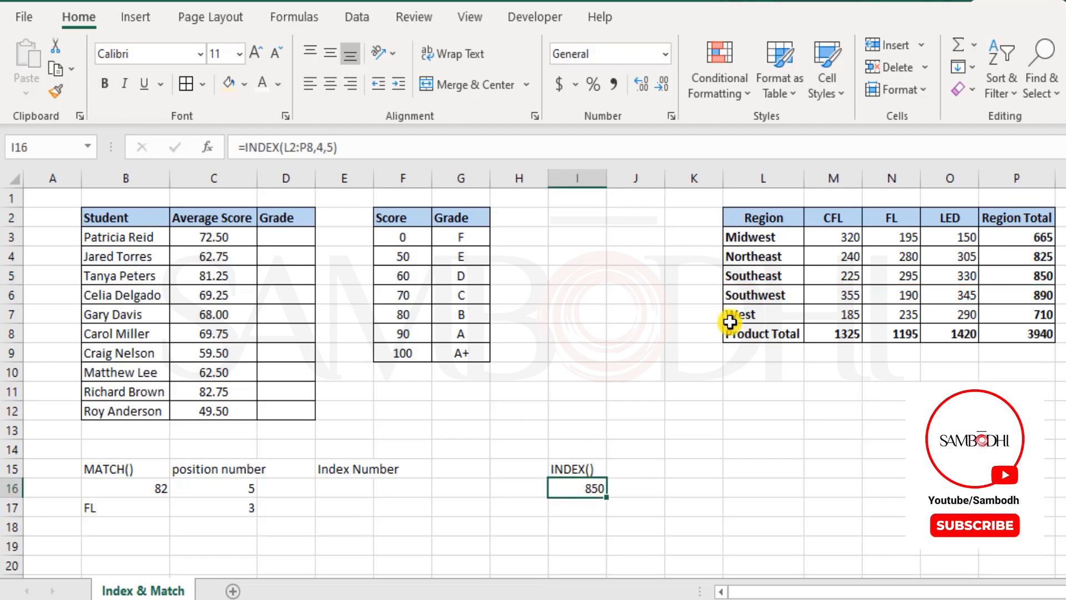
pyautogui.doubleClick(597, 489)
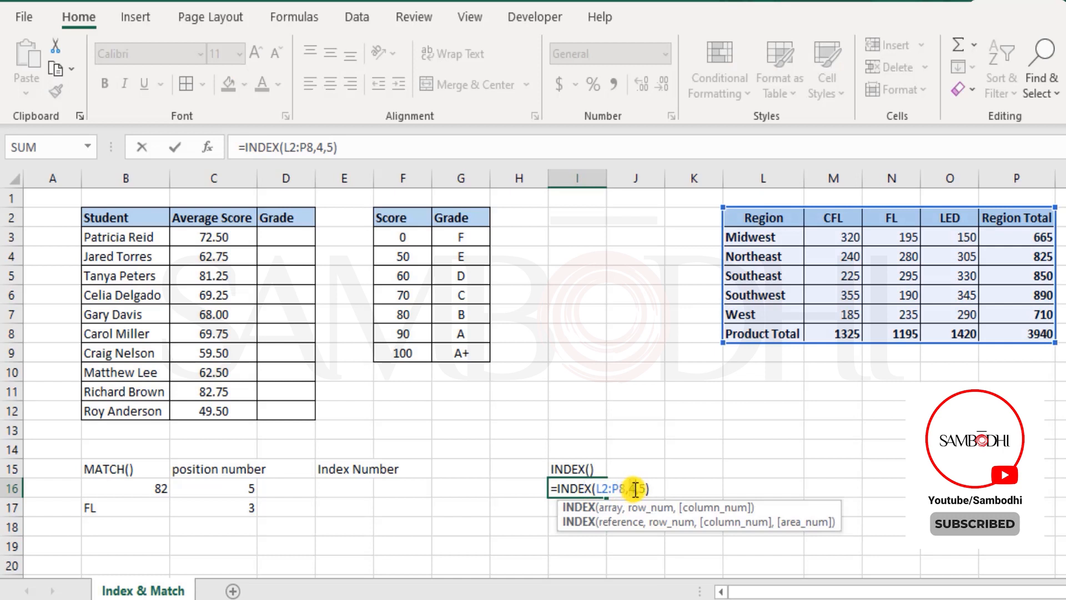
pyautogui.click(636, 488)
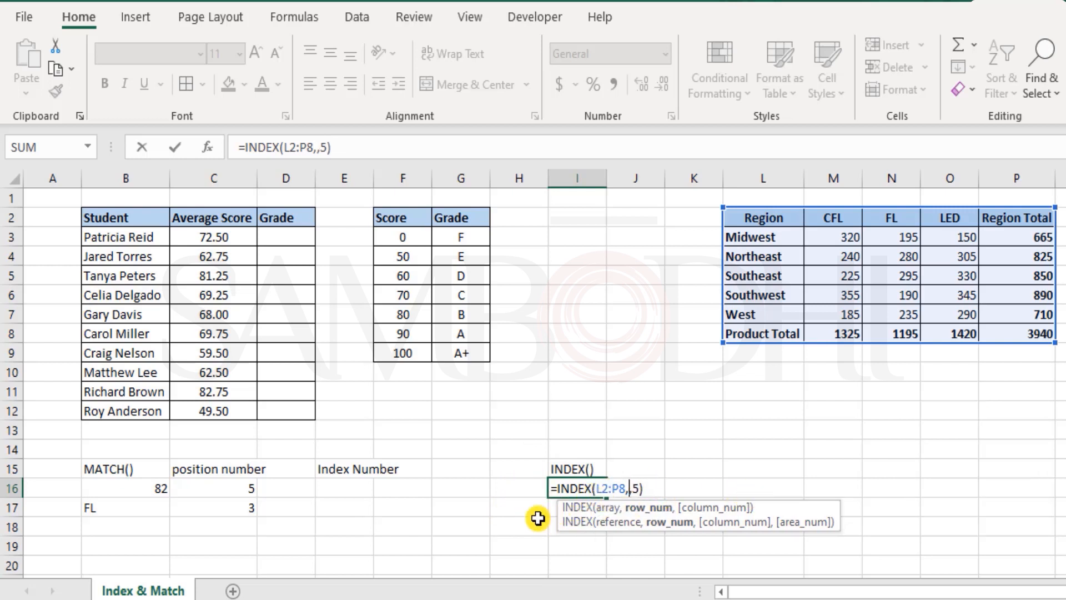
pyautogui.click(524, 489)
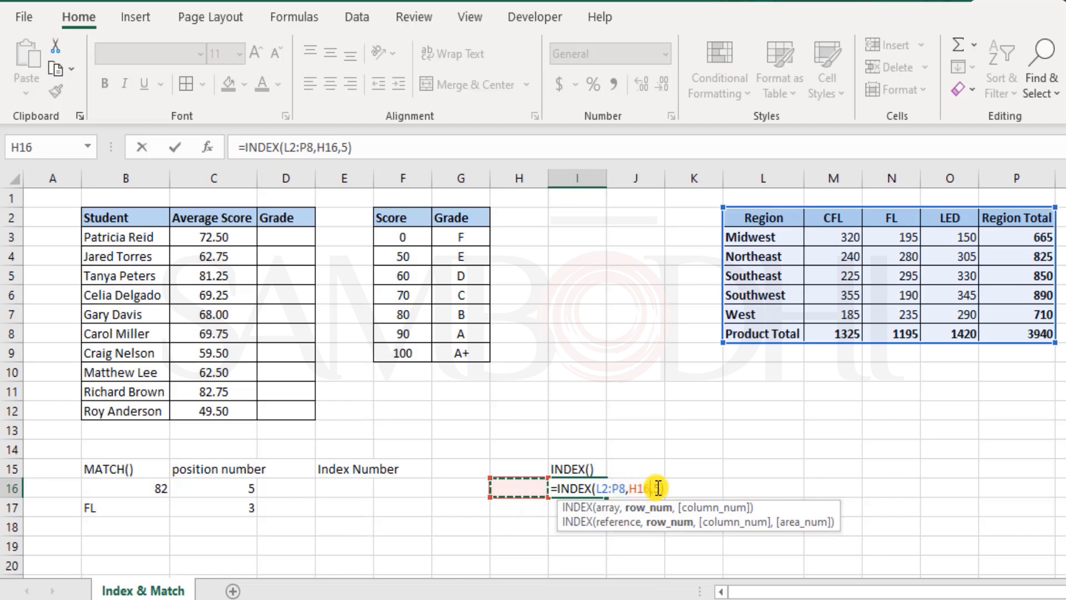
pyautogui.press('BackSpace')
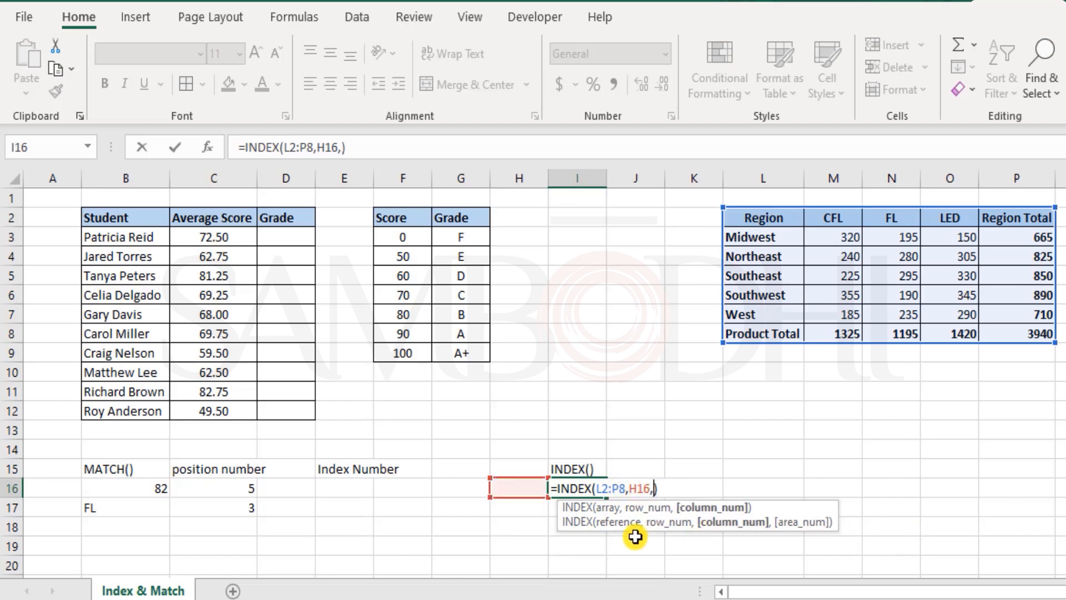
pyautogui.click(518, 512)
pyautogui.press('Return')
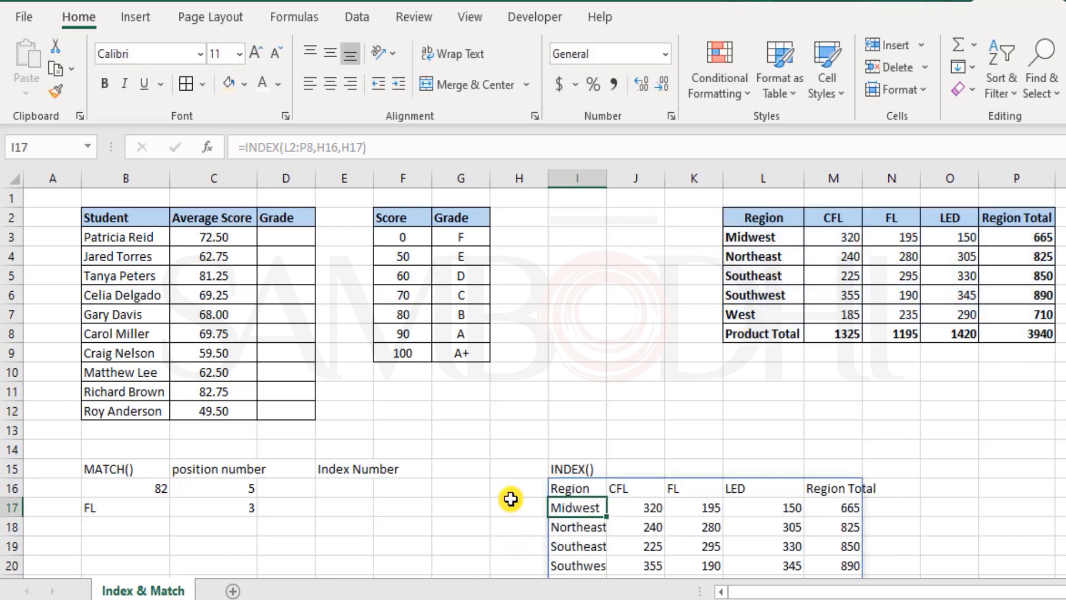
# Examine the INDEX formula in I16 and the range its output occupies
pyautogui.click(509, 495)
pyautogui.scroll(-1, 841, 442)
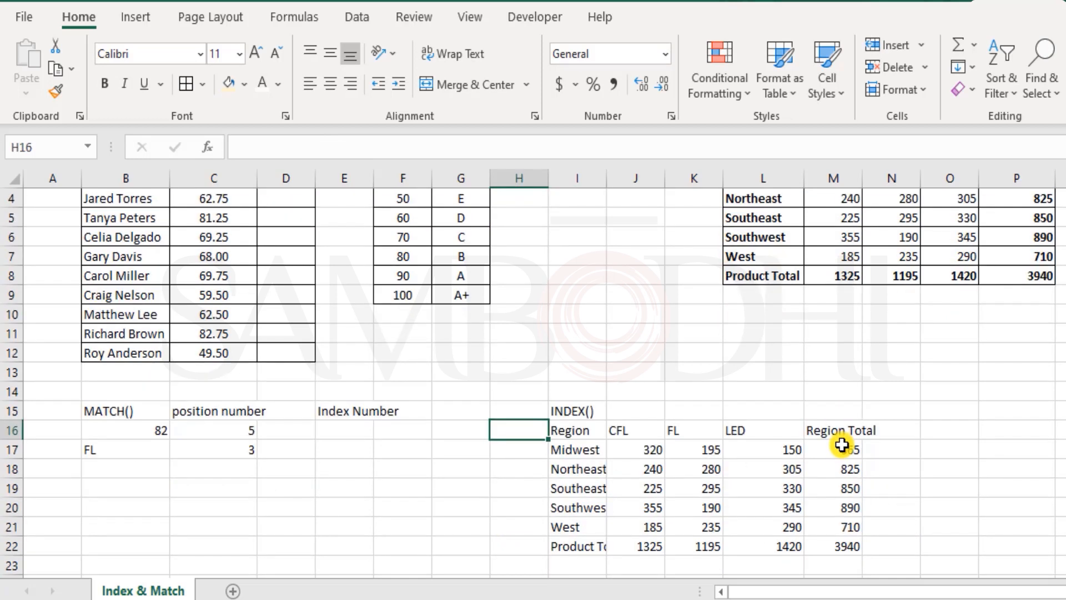
pyautogui.doubleClick(677, 431)
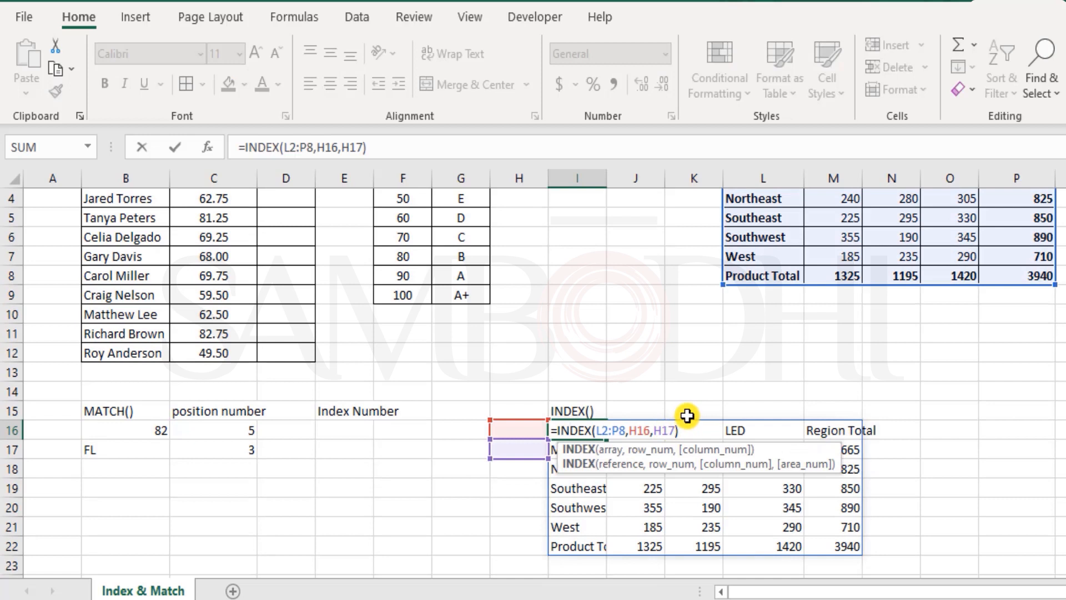
pyautogui.press('Escape')
pyautogui.moveTo(568, 425); pyautogui.dragTo(845, 536)
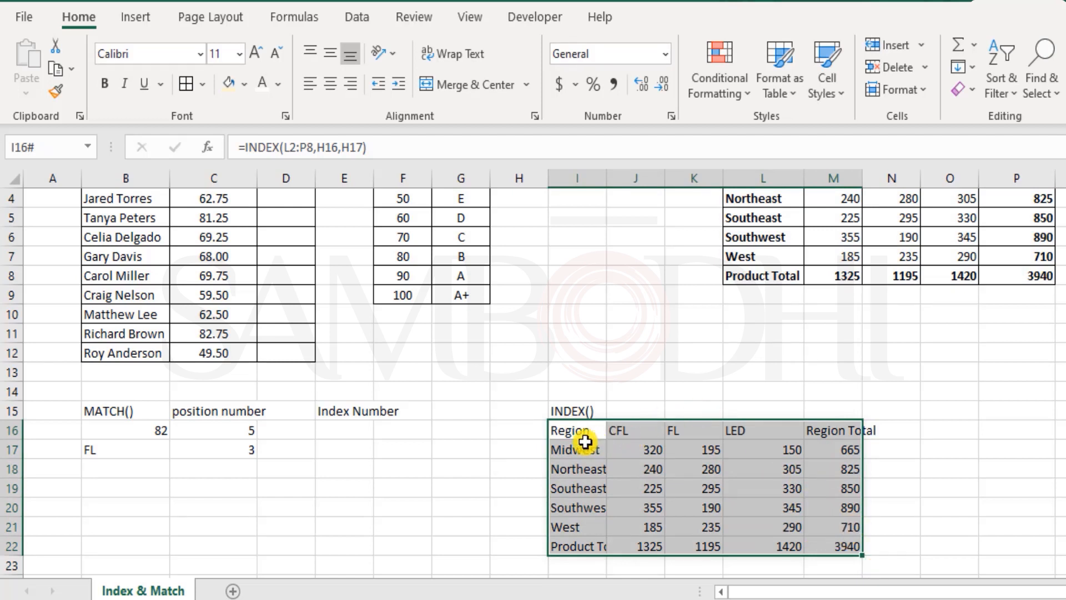
# Enter 4 in H16 and 5 in H17 as the row and column numbers for INDEX
pyautogui.click(529, 436)
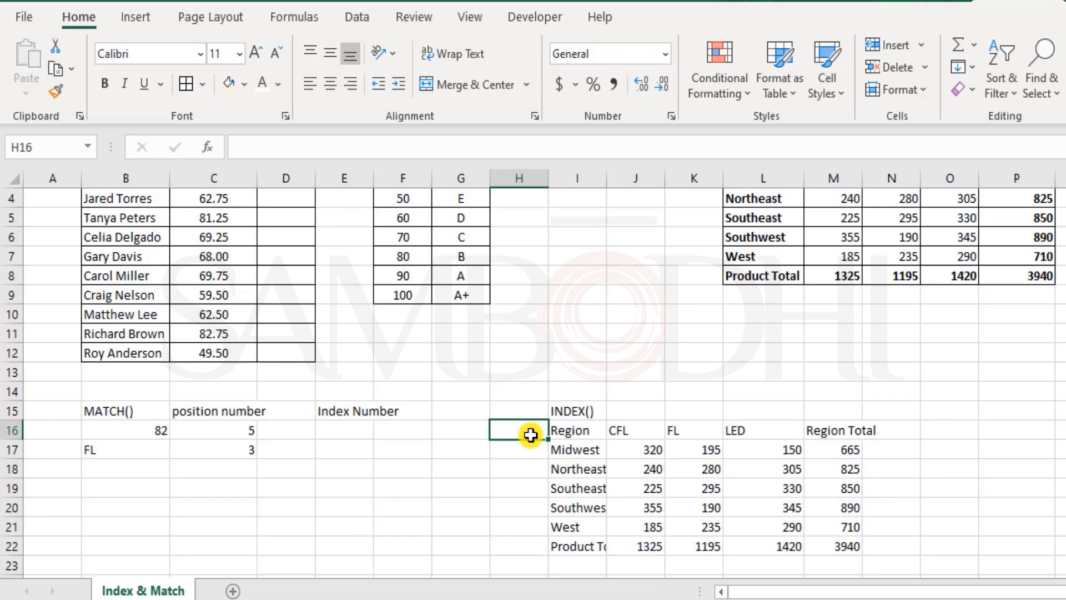
pyautogui.write('4')
pyautogui.press('Return')
pyautogui.write('5')
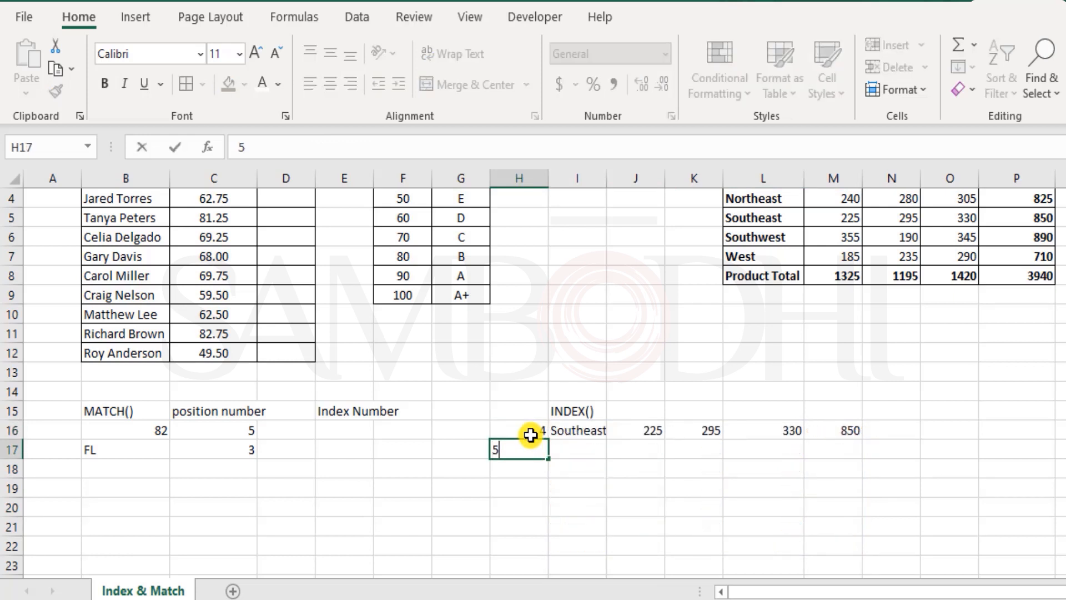
pyautogui.press('Return')
pyautogui.press('Up')
pyautogui.click(530, 435)
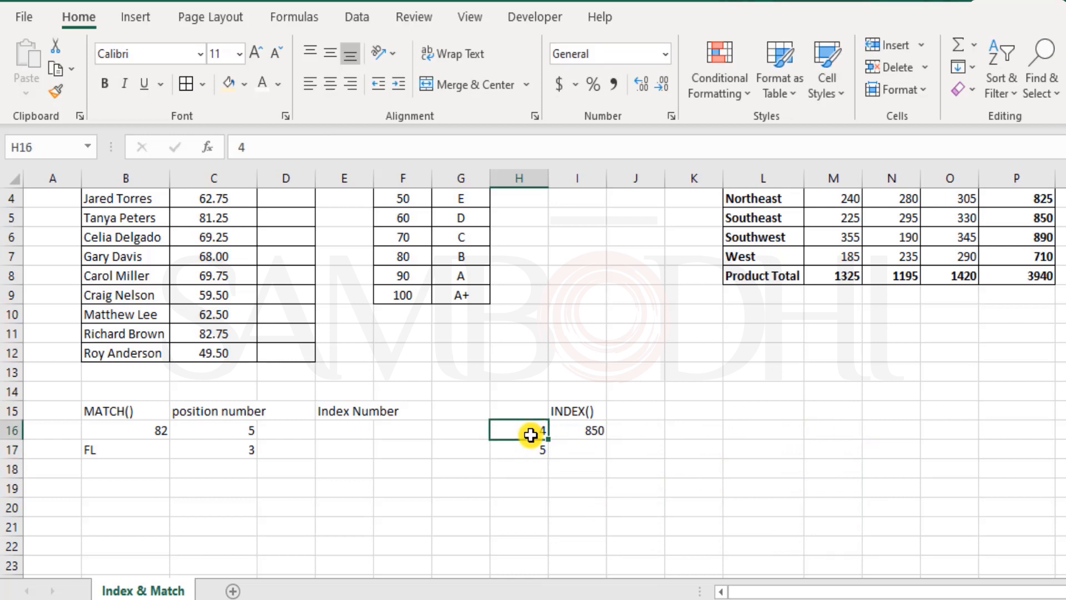
# Open the I16 INDEX formula to review its references and confirm it again
pyautogui.doubleClick(578, 430)
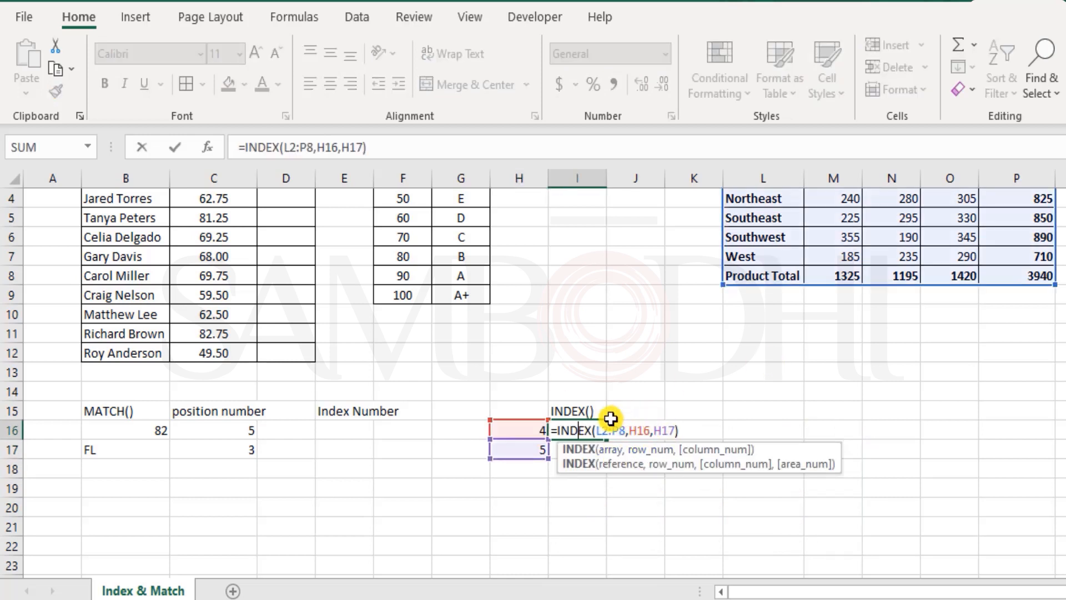
pyautogui.click(663, 431)
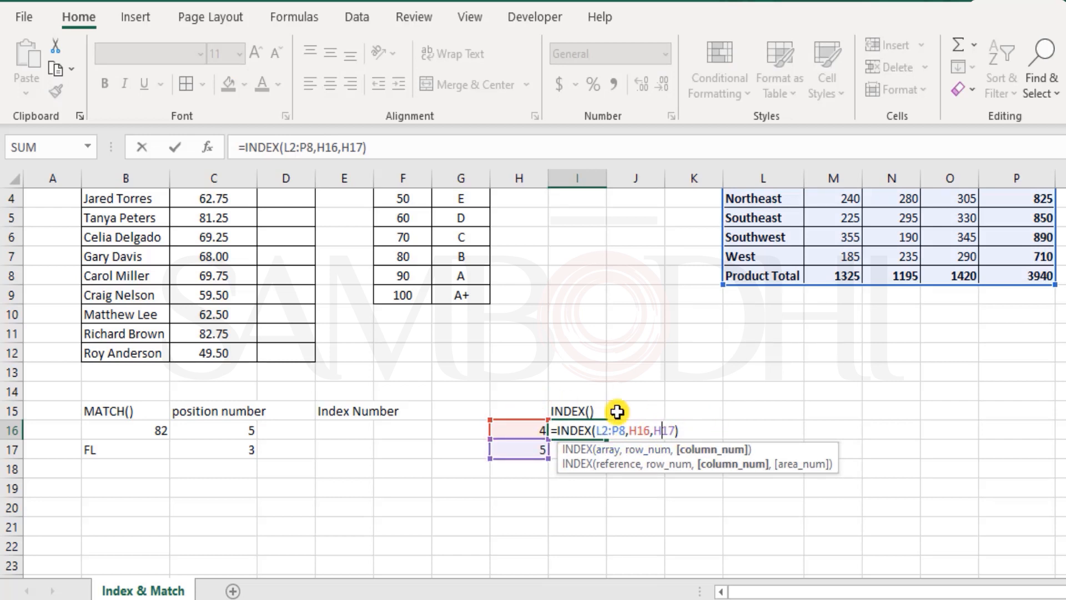
pyautogui.scroll(1, 618, 412)
pyautogui.hotkey('ctrl', 'Return')
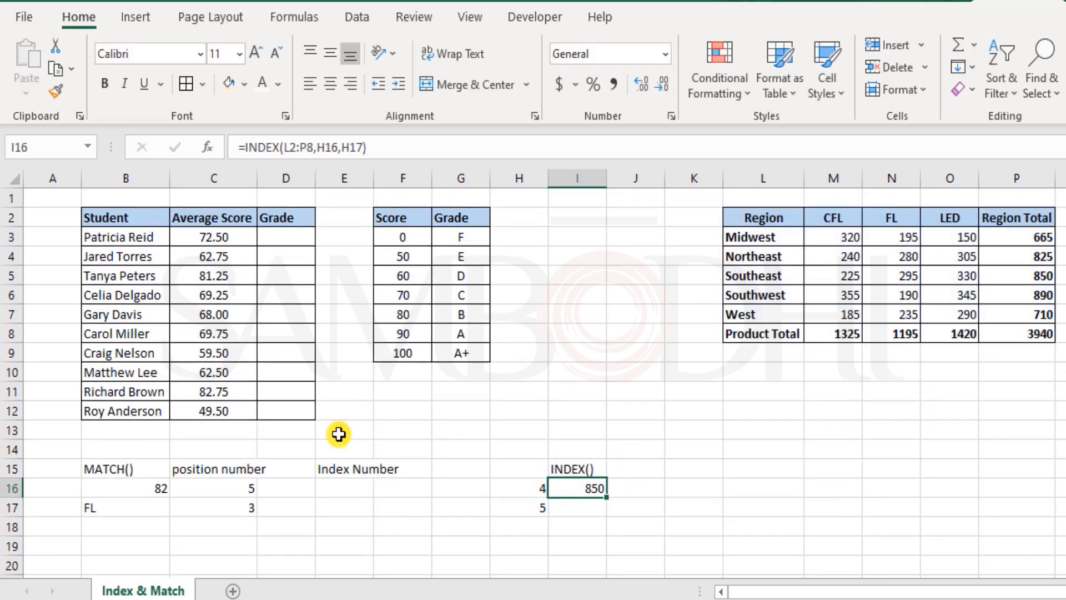
# Review the section labels, the empty Grade column and the I16 formula
pyautogui.moveTo(133, 469); pyautogui.dragTo(233, 471)
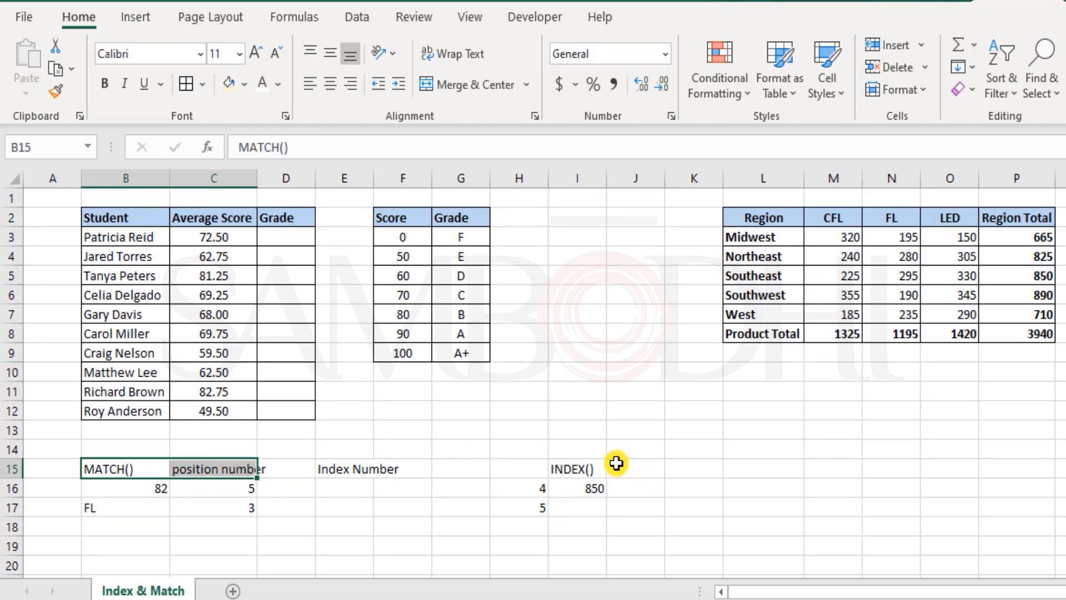
pyautogui.click(595, 465)
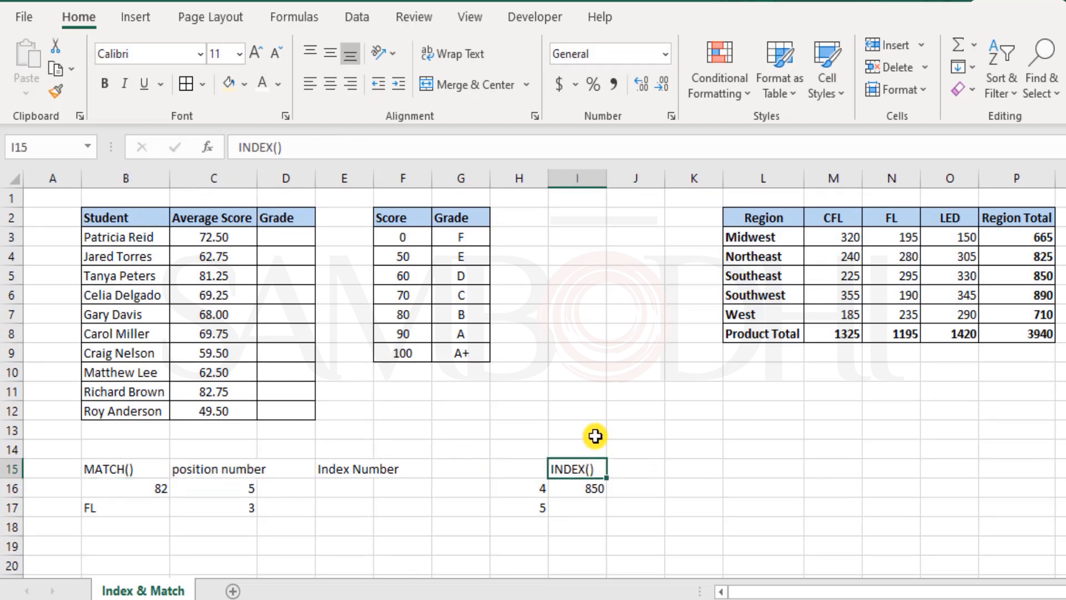
pyautogui.moveTo(291, 231); pyautogui.dragTo(308, 412)
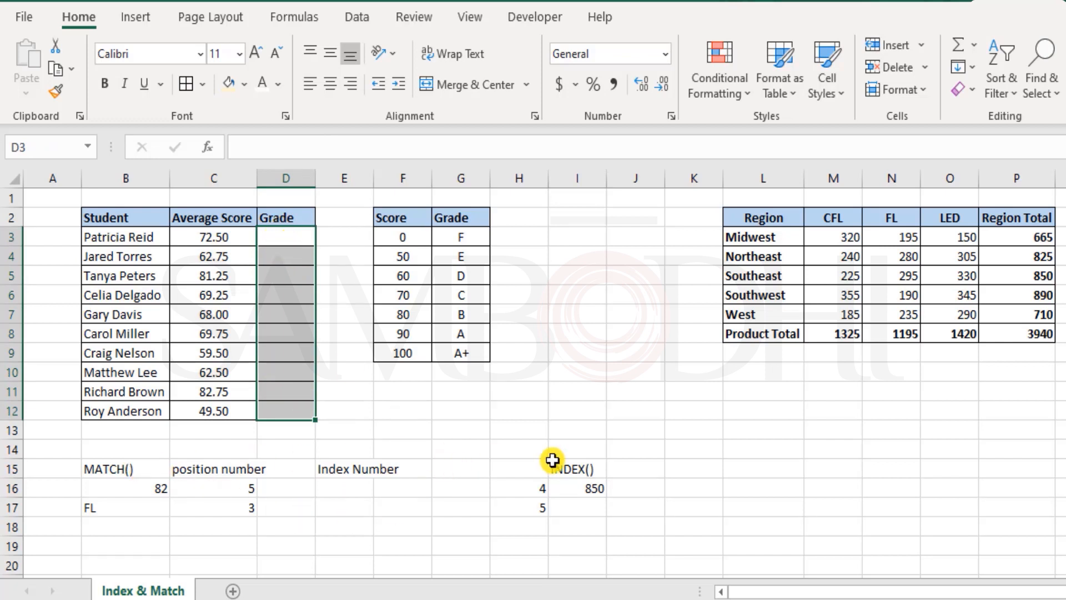
pyautogui.doubleClick(594, 485)
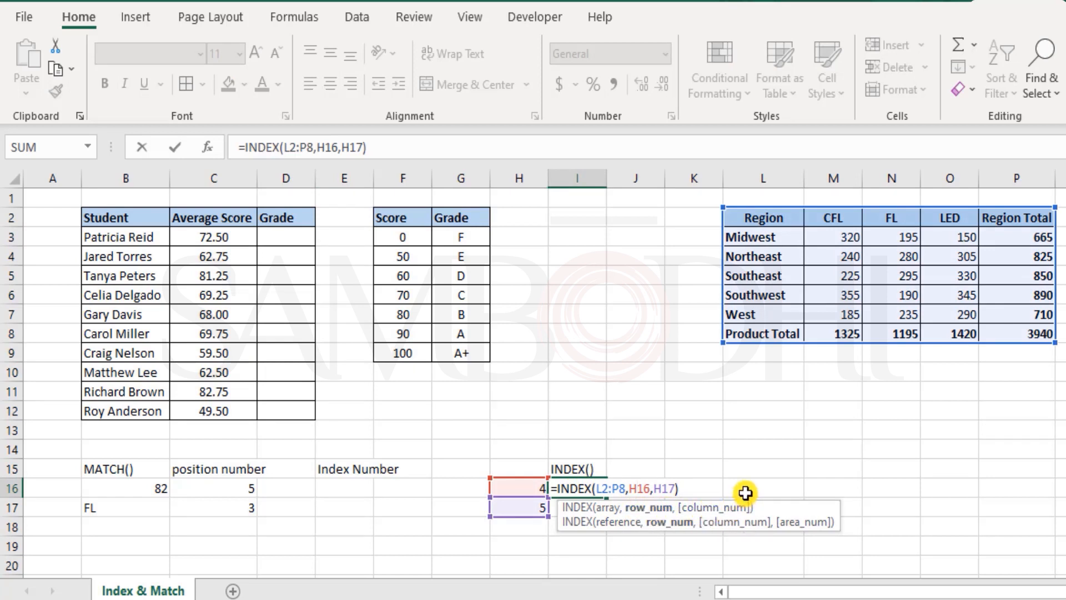
pyautogui.press('Return')
pyautogui.click(234, 472)
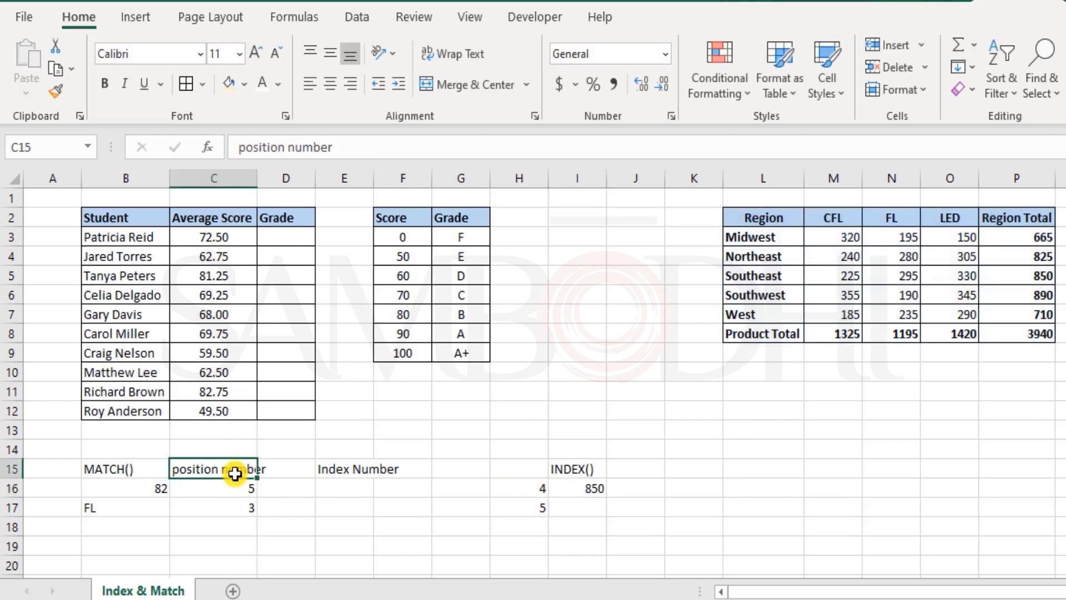
pyautogui.click(281, 241)
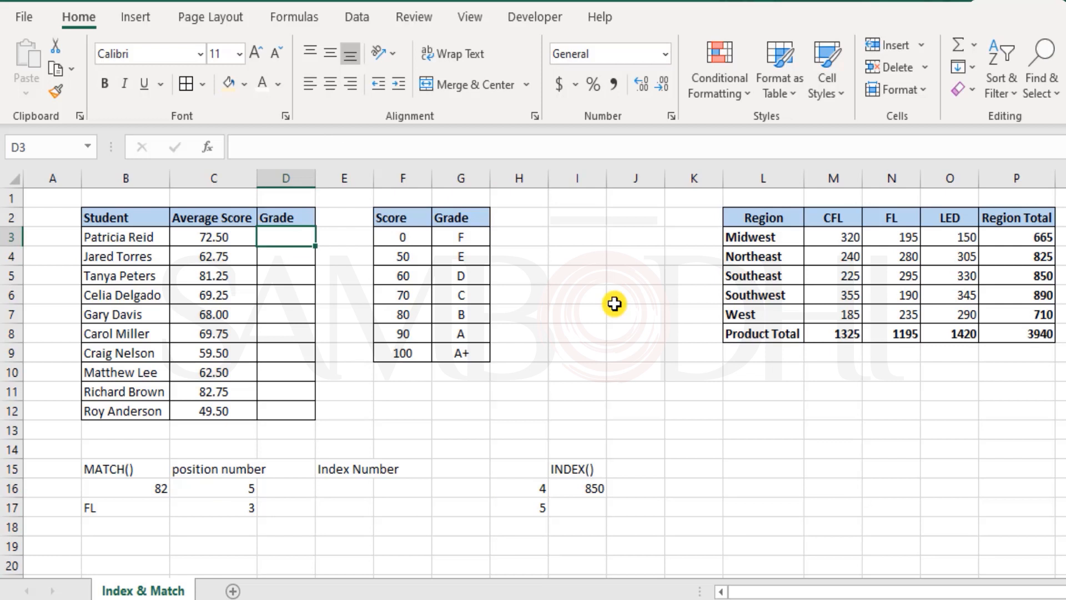
pyautogui.write('=')
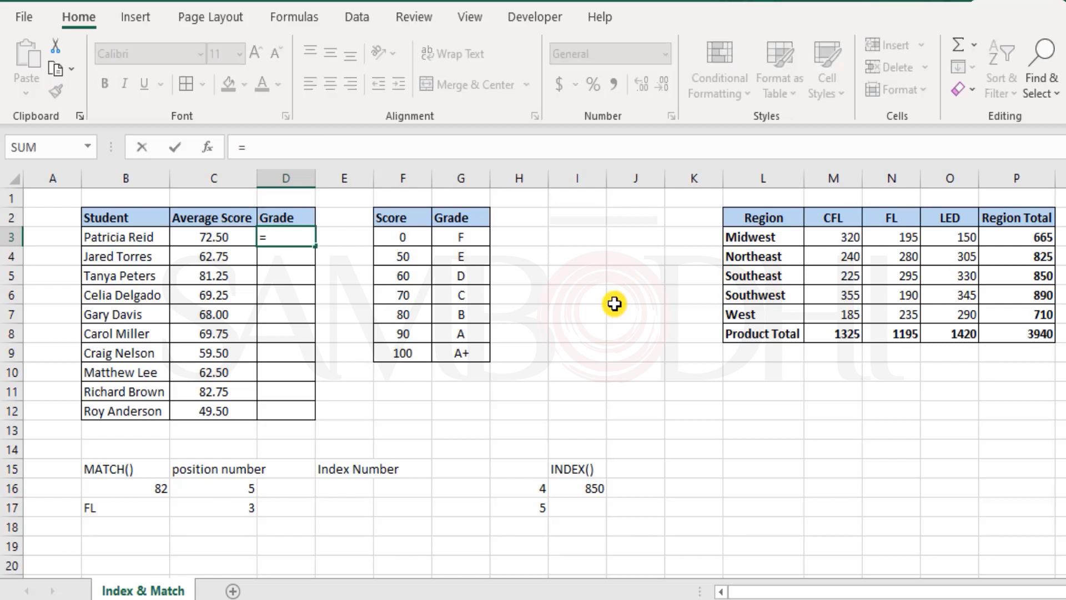
pyautogui.write('inde')
pyautogui.press('Tab')
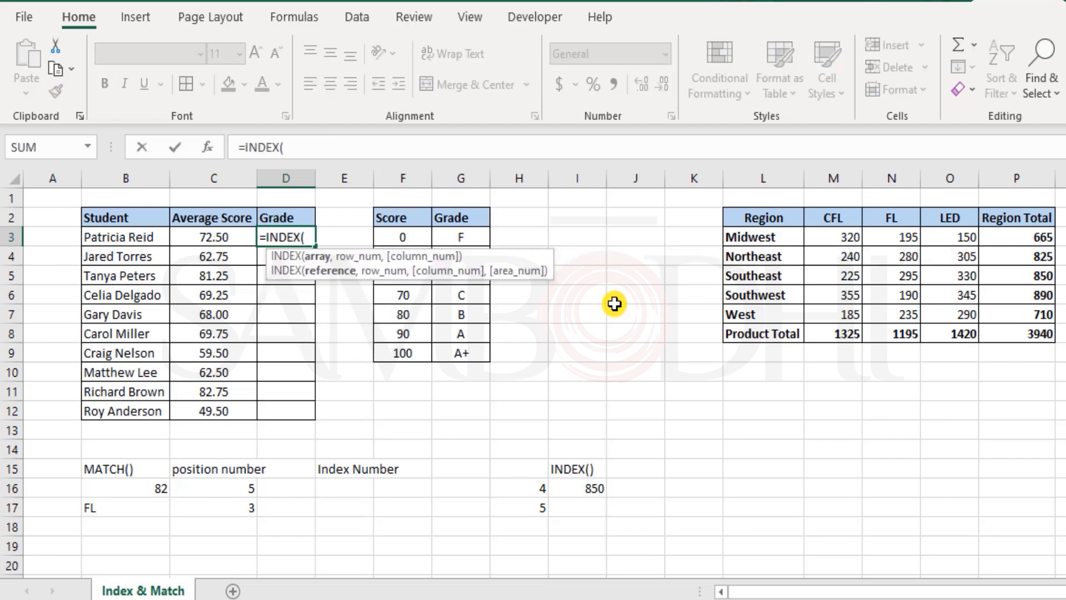
pyautogui.moveTo(412, 231); pyautogui.dragTo(466, 351)
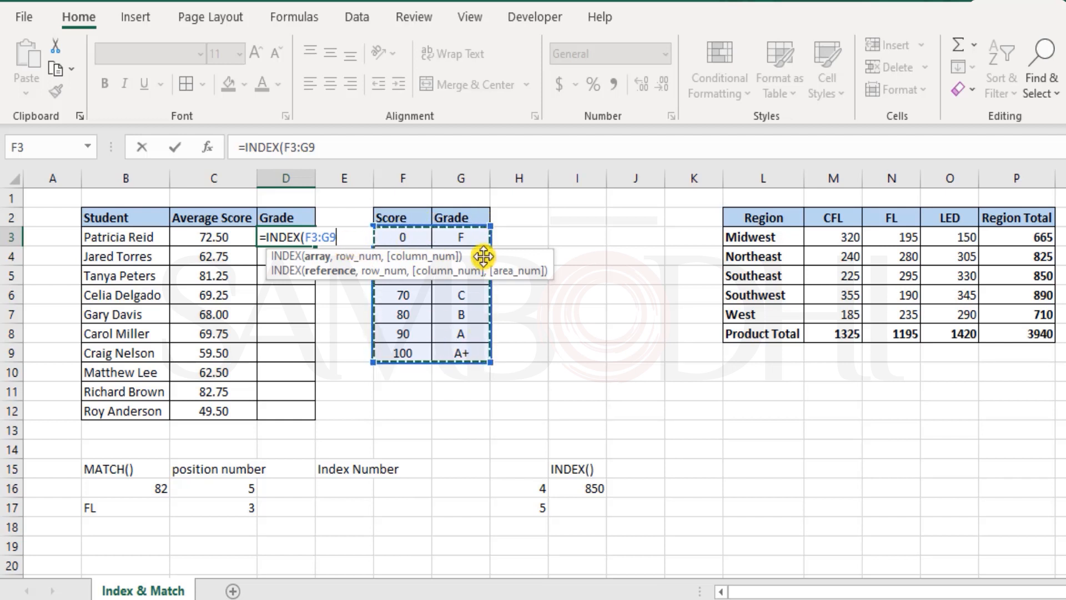
pyautogui.write(',')
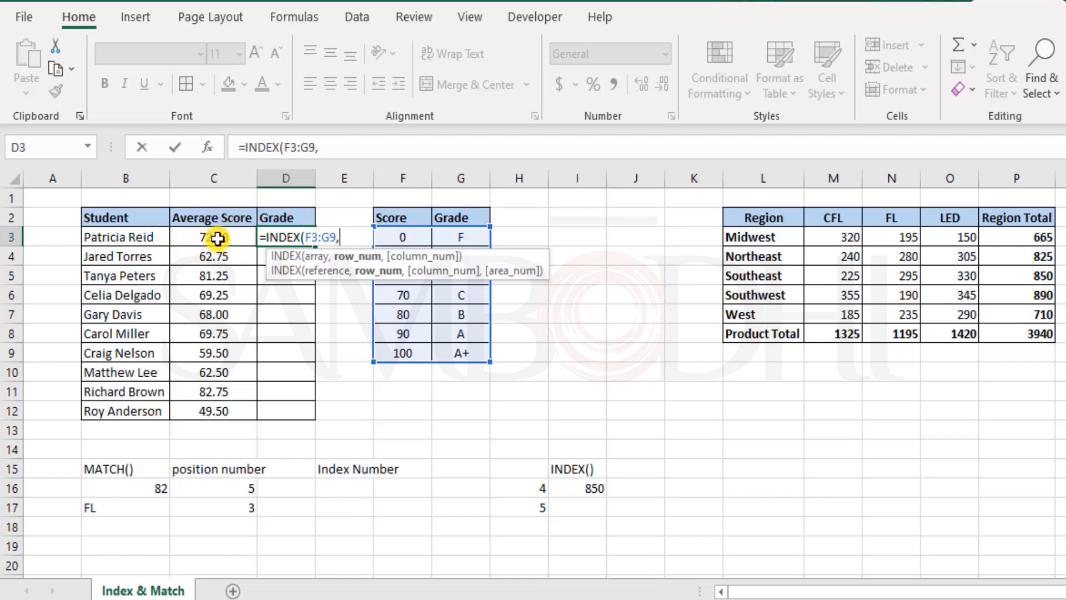
pyautogui.press('Escape')
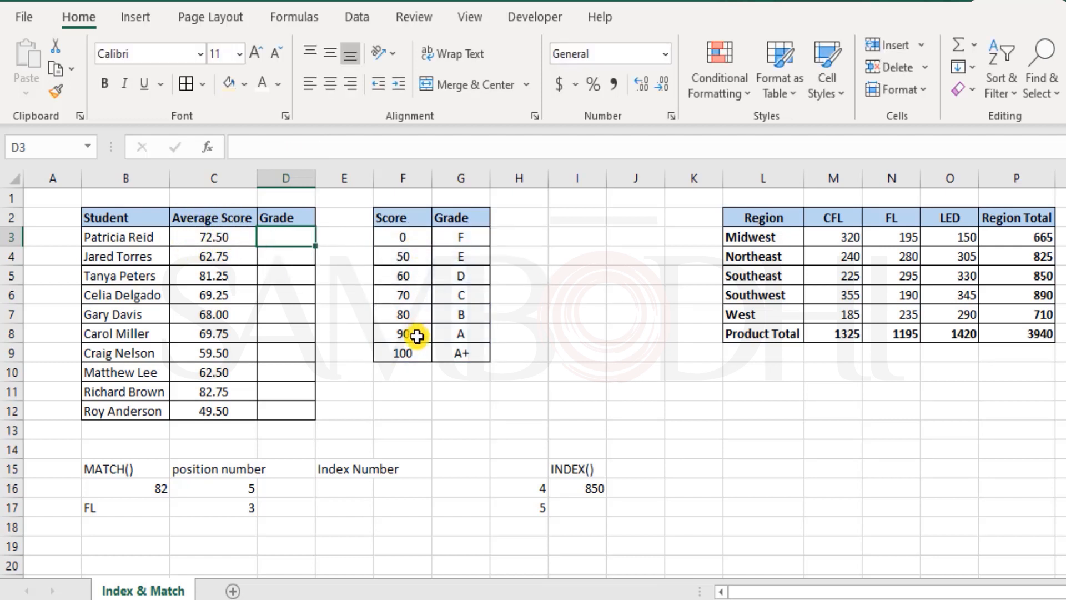
# Move the Score/Grade table from F2:G9 one column right to G2:H9
pyautogui.moveTo(417, 345); pyautogui.dragTo(418, 317)
pyautogui.click(290, 238)
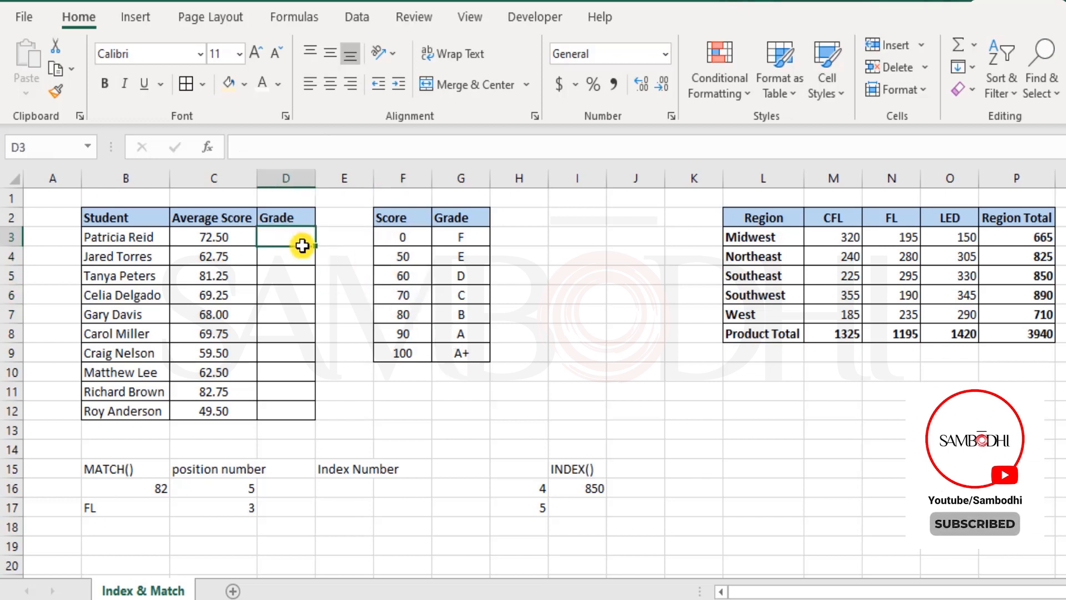
pyautogui.moveTo(460, 235); pyautogui.dragTo(467, 350)
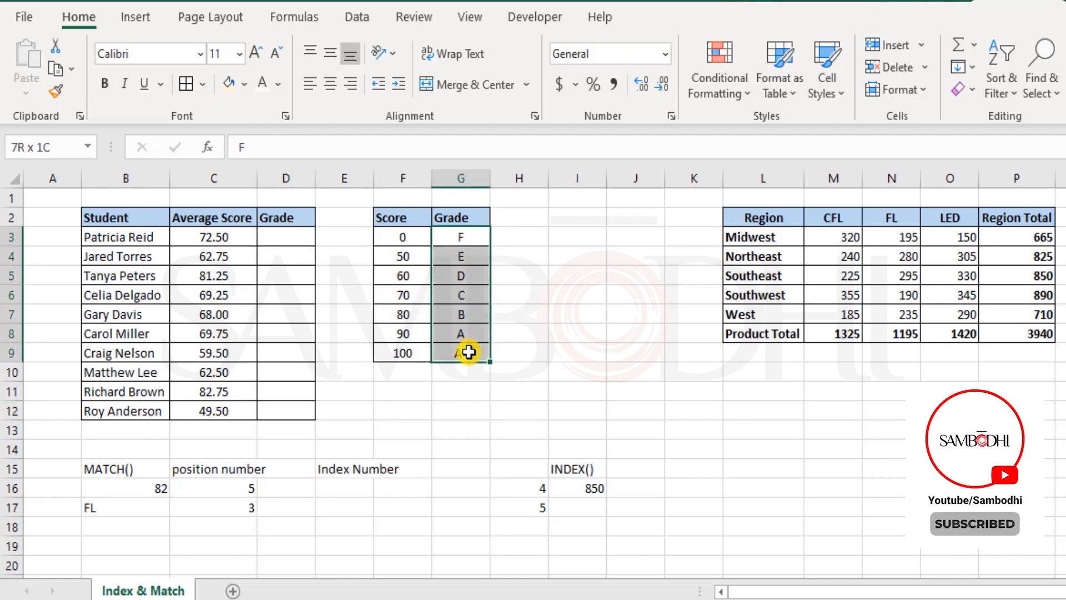
pyautogui.click(303, 233)
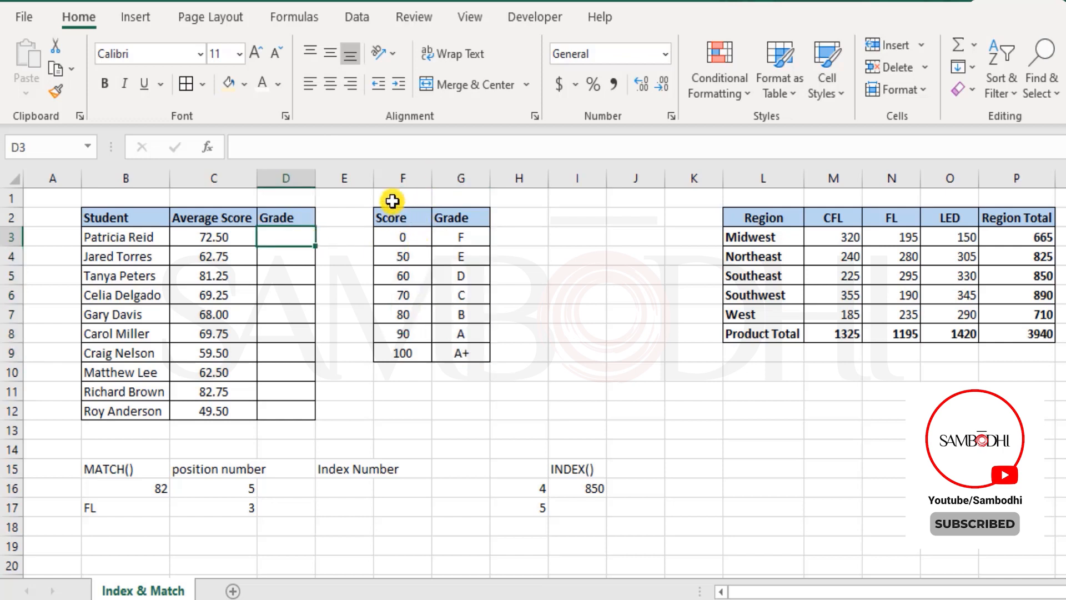
pyautogui.moveTo(384, 216); pyautogui.dragTo(475, 352)
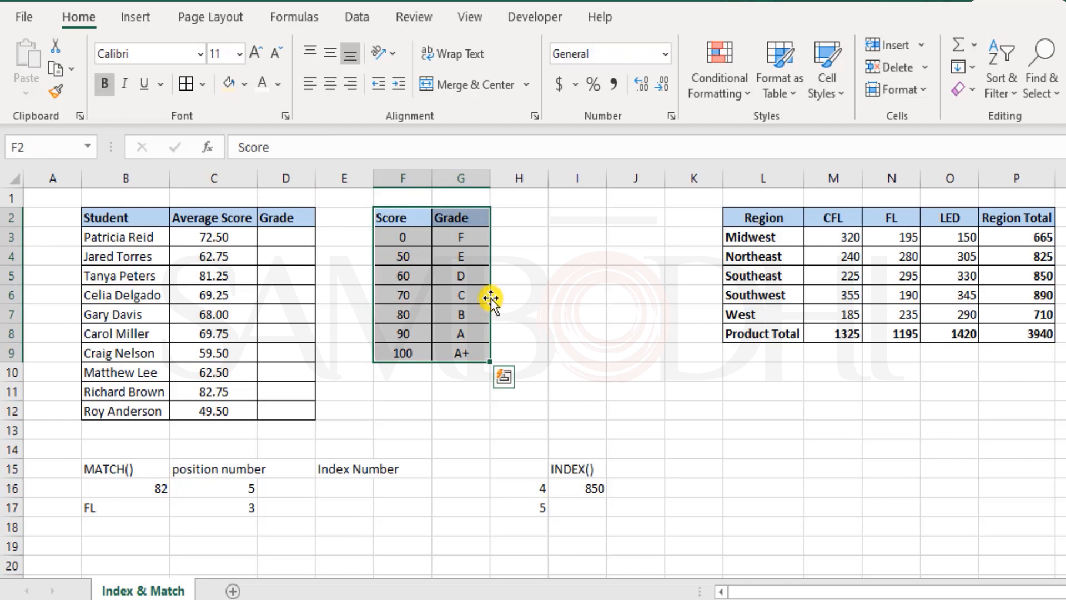
pyautogui.moveTo(491, 297); pyautogui.dragTo(516, 306)
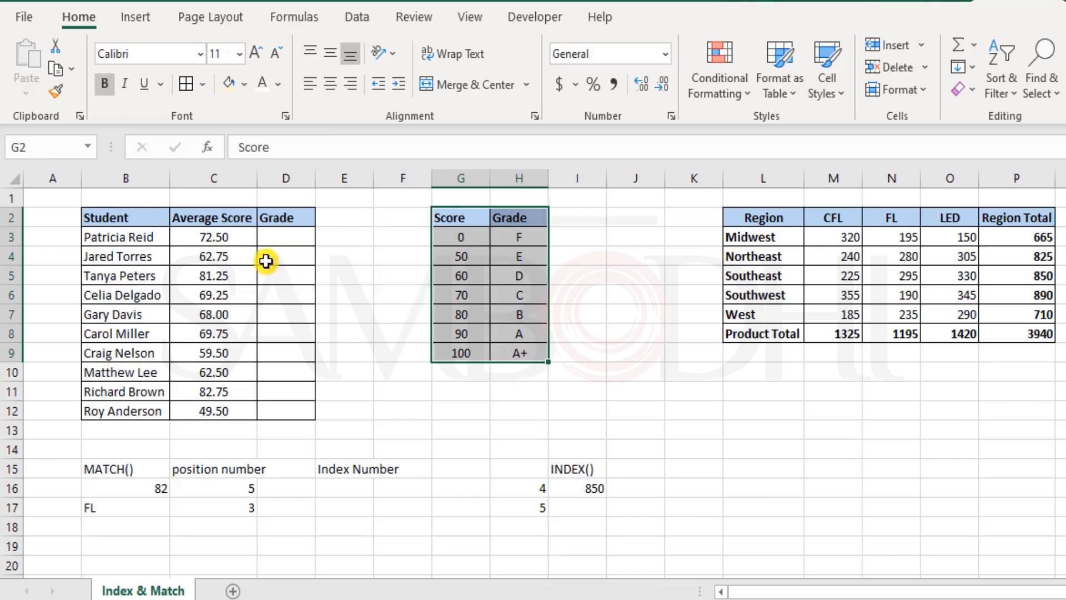
# In D3, start an INDEX formula using G3:H9 as the array
pyautogui.click(283, 238)
pyautogui.write('=index')
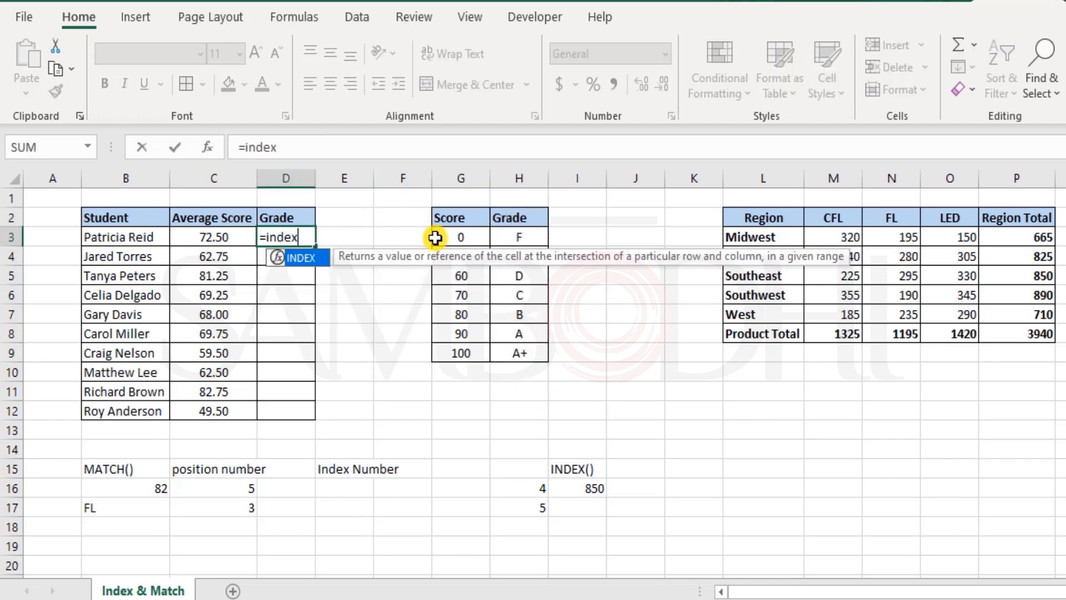
pyautogui.press('Tab')
pyautogui.moveTo(451, 237); pyautogui.dragTo(517, 347)
pyautogui.write(',')
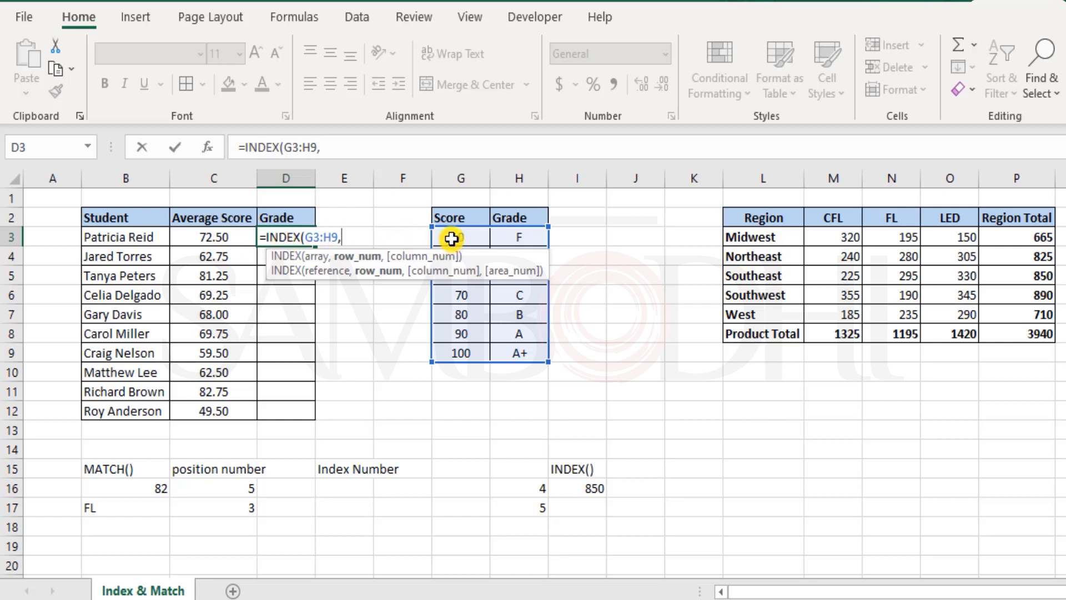
pyautogui.write('match')
# Nest a MATCH function with C3 as lookup value and G3:G9 as lookup array
pyautogui.press('Tab')
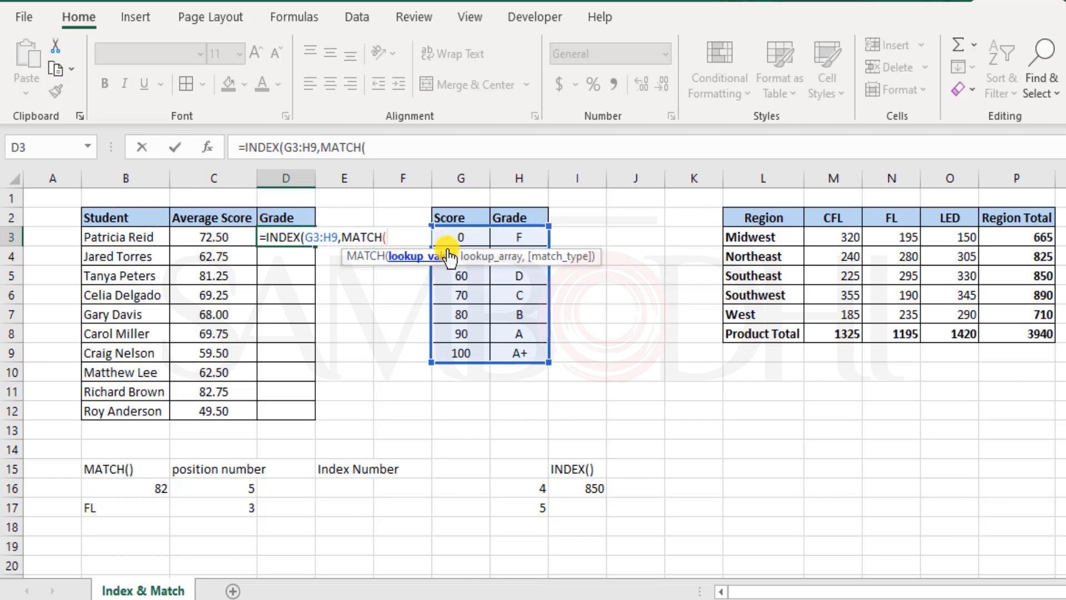
pyautogui.click(229, 236)
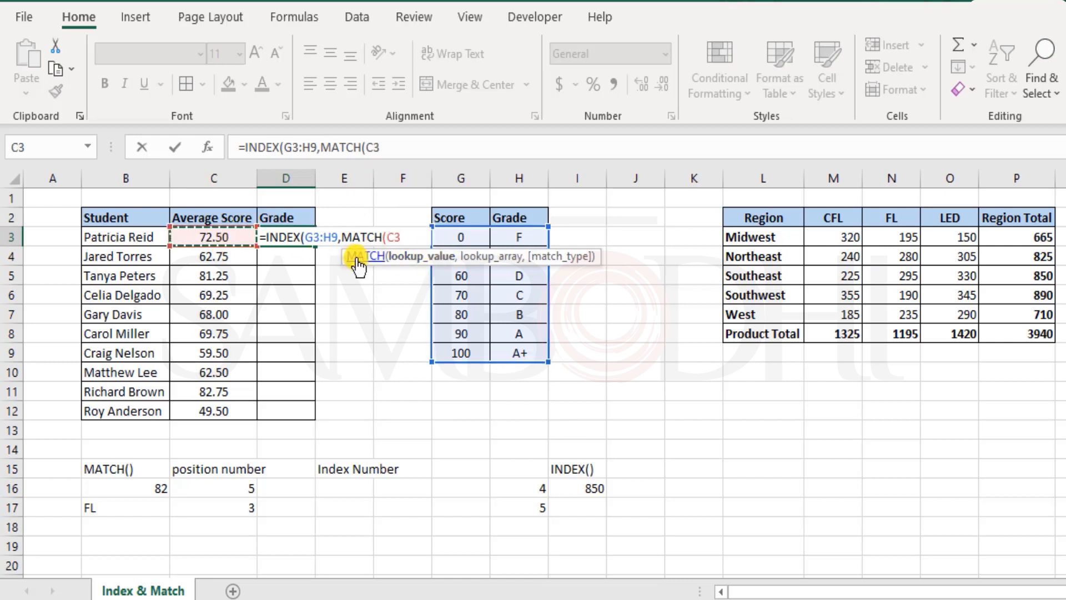
pyautogui.write(',')
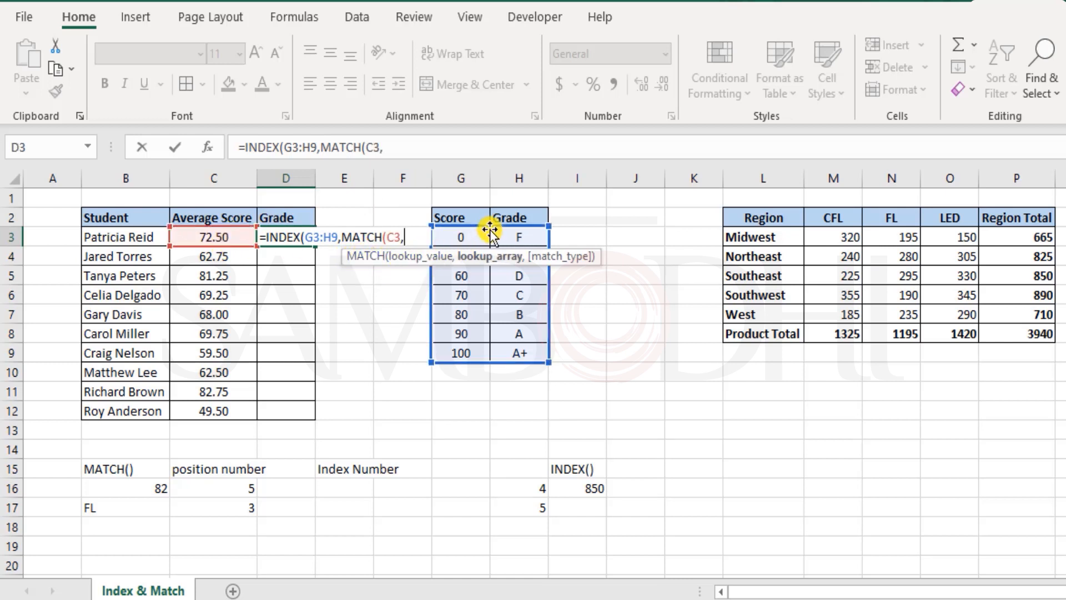
pyautogui.click(460, 236)
pyautogui.moveTo(474, 303); pyautogui.dragTo(478, 350)
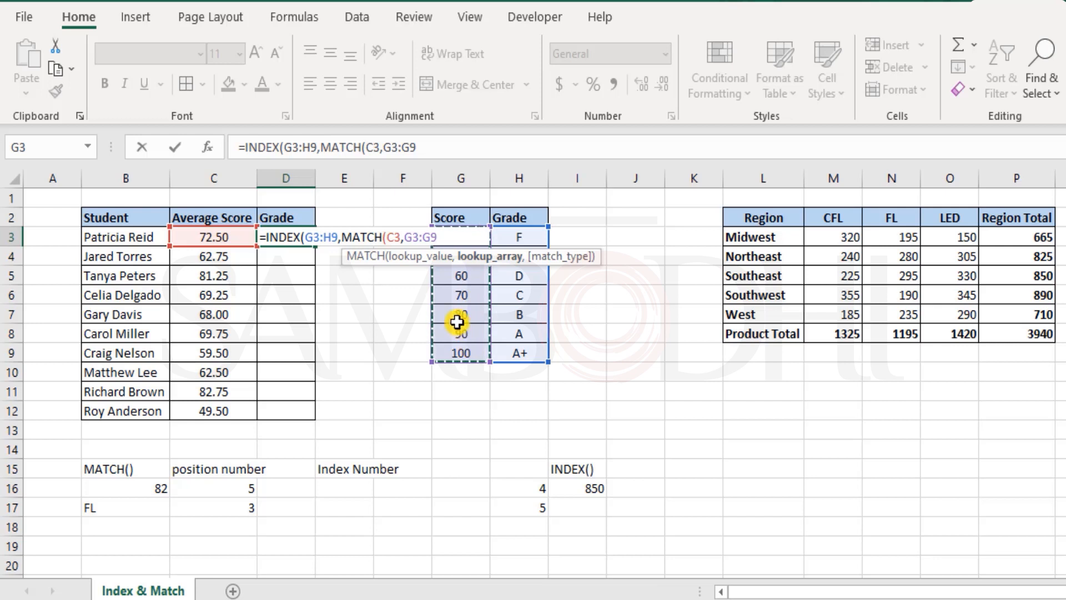
pyautogui.write(',')
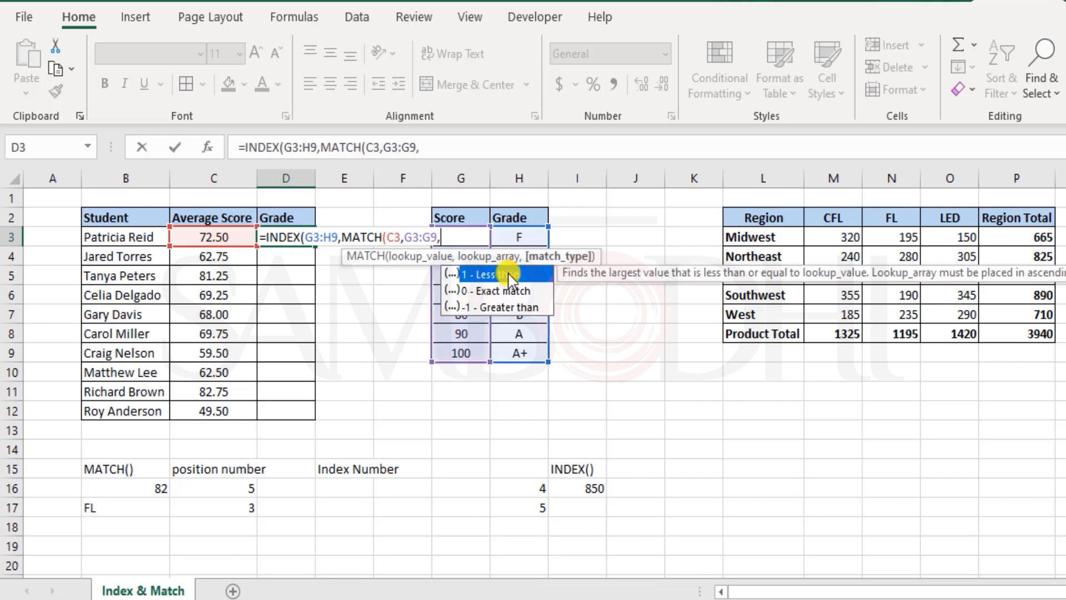
pyautogui.click(517, 308)
pyautogui.doubleClick(518, 308)
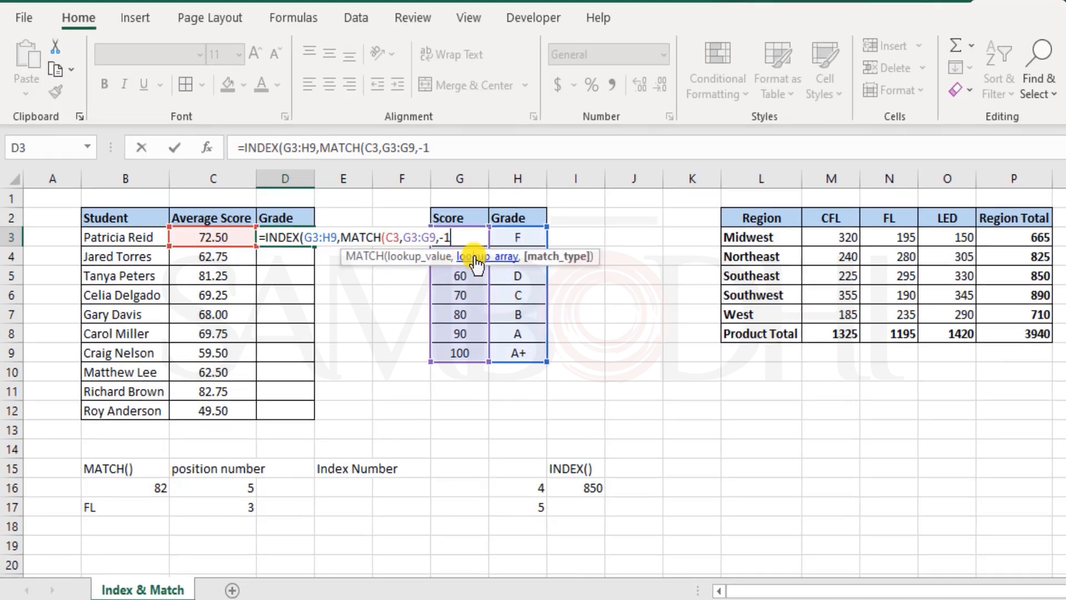
pyautogui.press('BackSpace')
pyautogui.press('BackSpace')
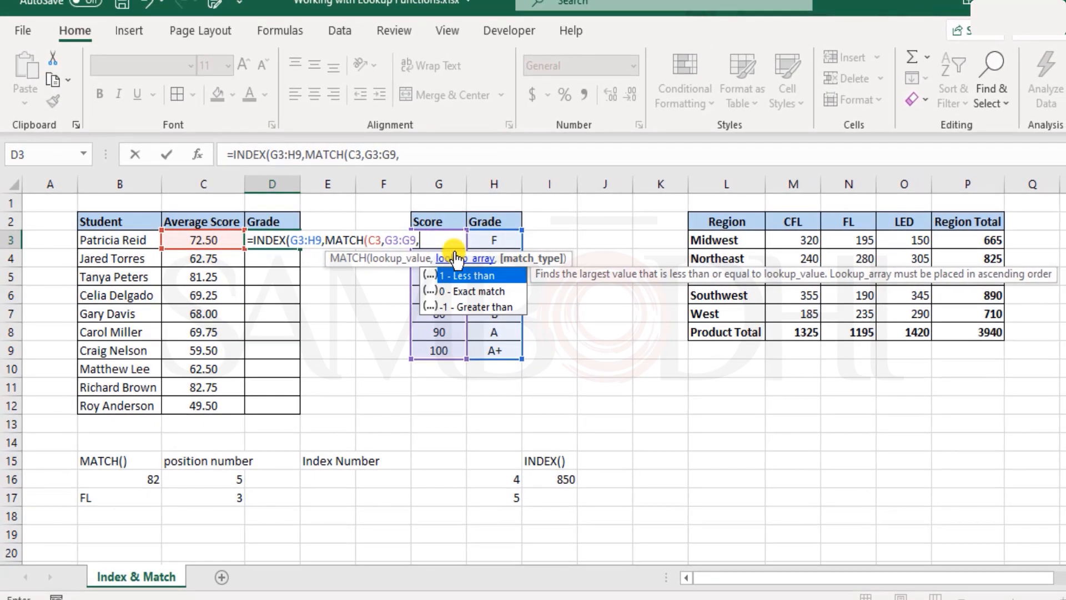
# Finish D3's formula with match type 1 and column 2, giving =INDEX(G3:H9,MATCH(C3,G3:G9,1),2)
pyautogui.click(478, 276)
pyautogui.doubleClick(477, 276)
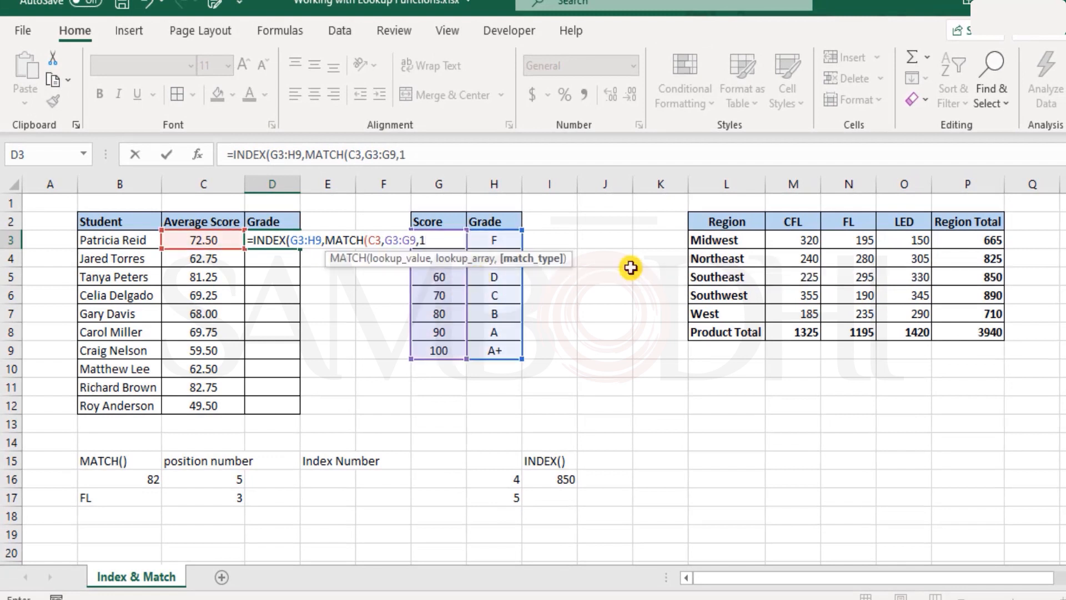
pyautogui.write(')')
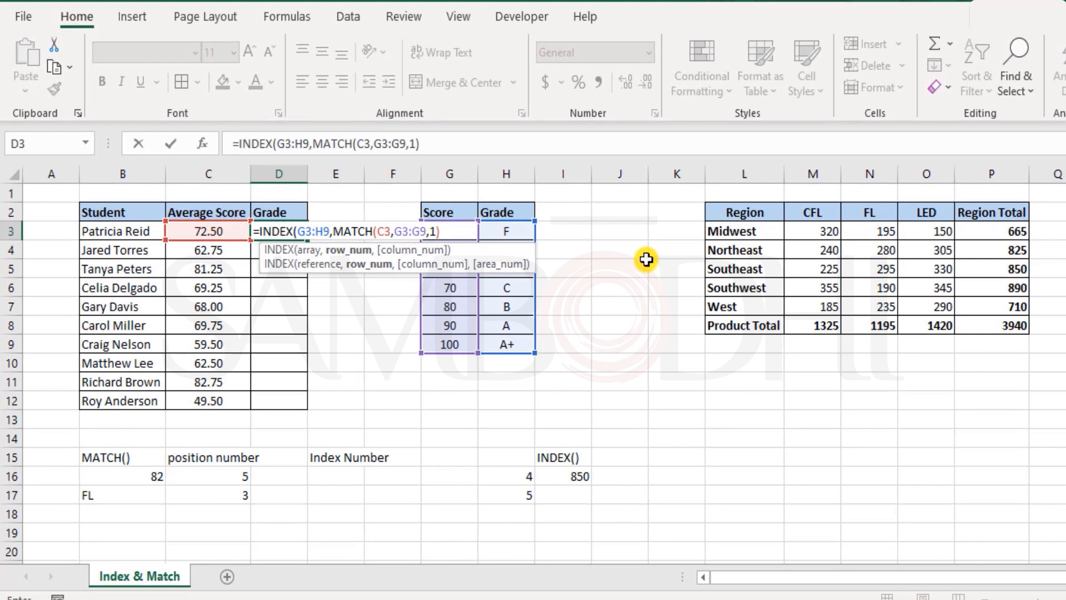
pyautogui.write(',')
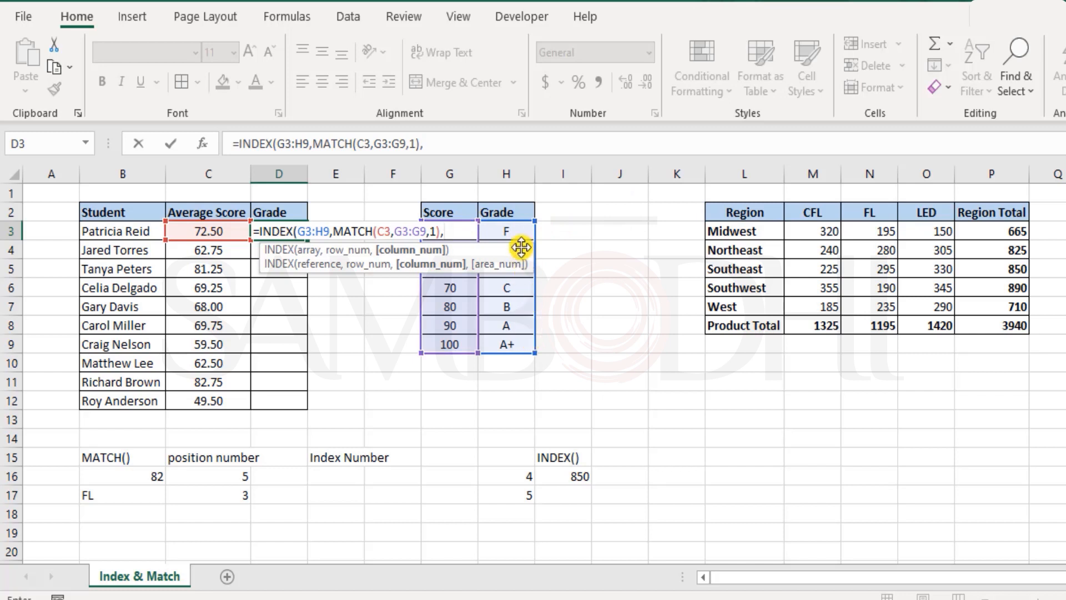
pyautogui.write('2')
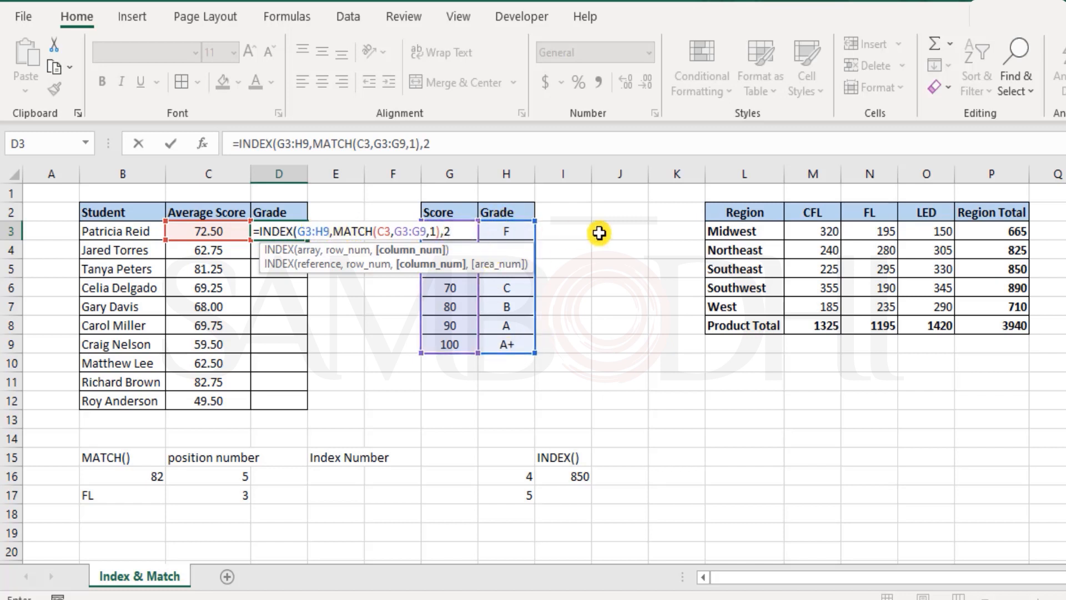
pyautogui.write(')')
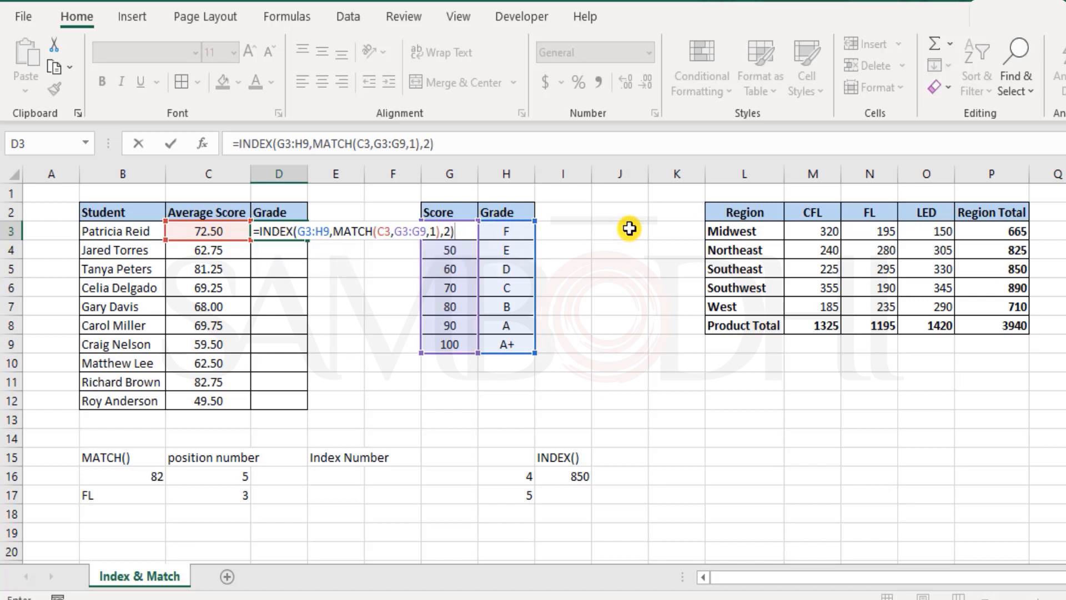
pyautogui.press('Return')
pyautogui.press('Up')
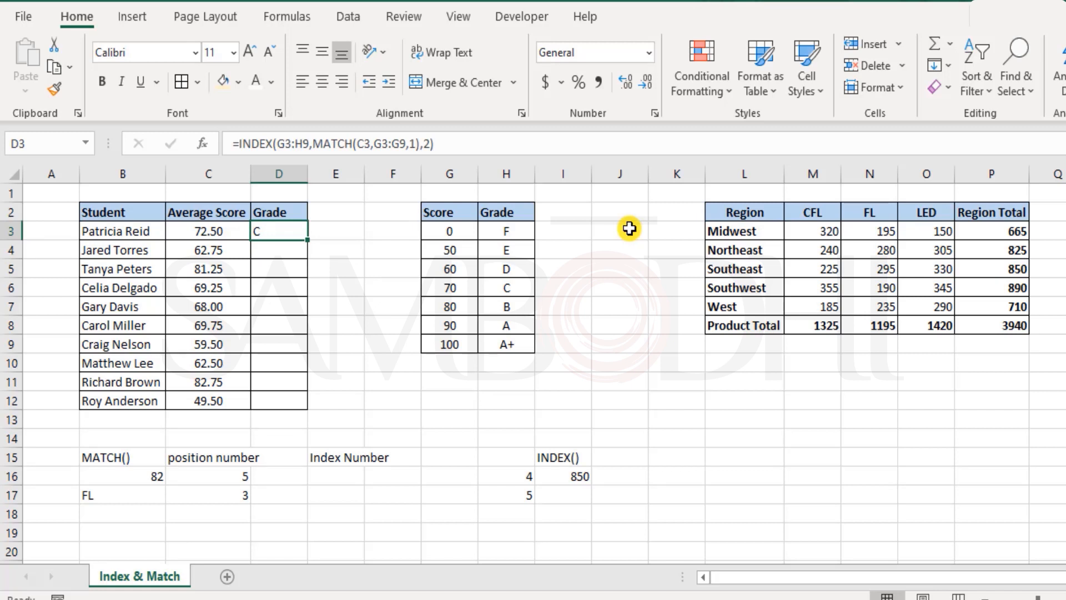
# In D4, enter =MATCH(C4,G3:G9,1) to find the score's position in the Score column
pyautogui.click(294, 252)
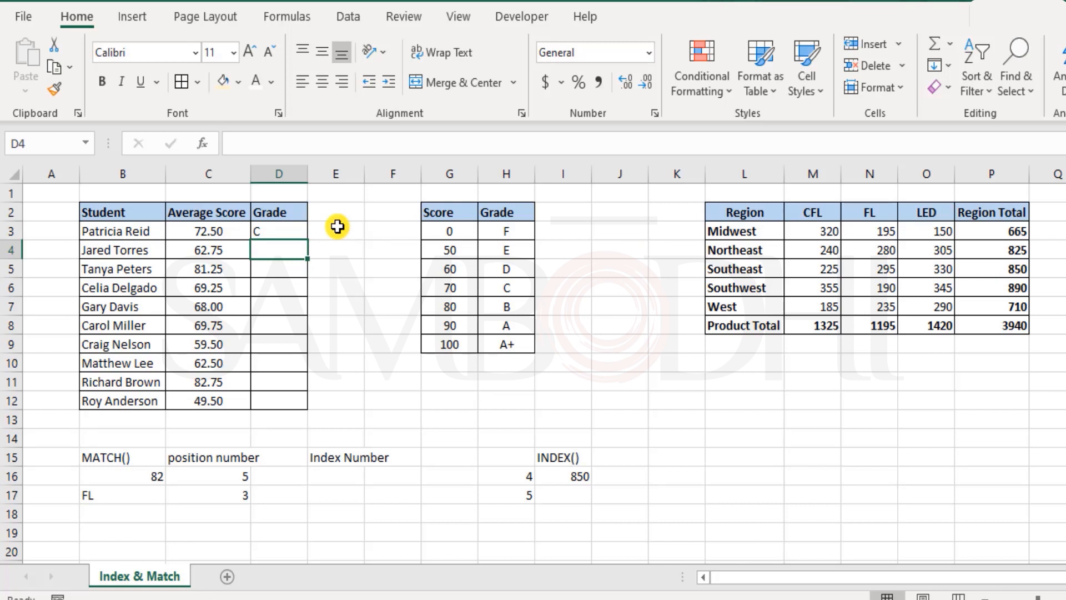
pyautogui.write('=')
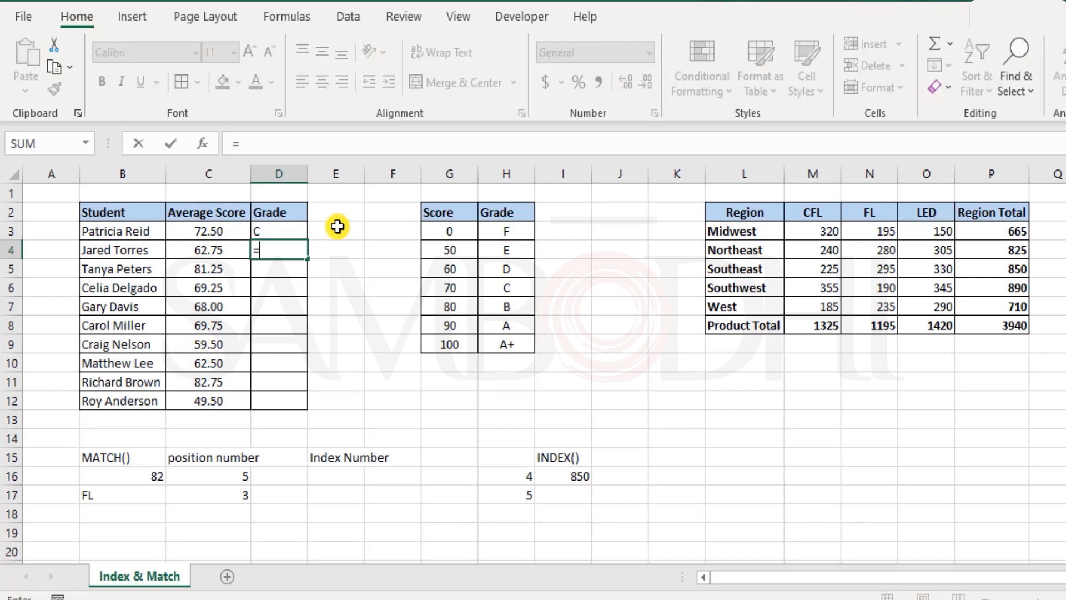
pyautogui.write('match')
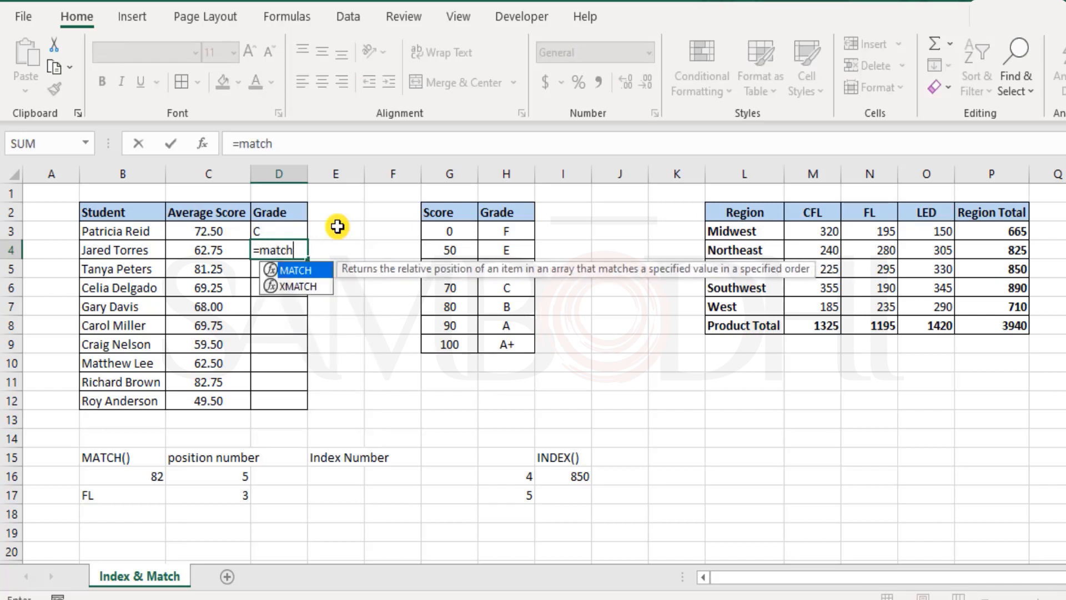
pyautogui.press('Tab')
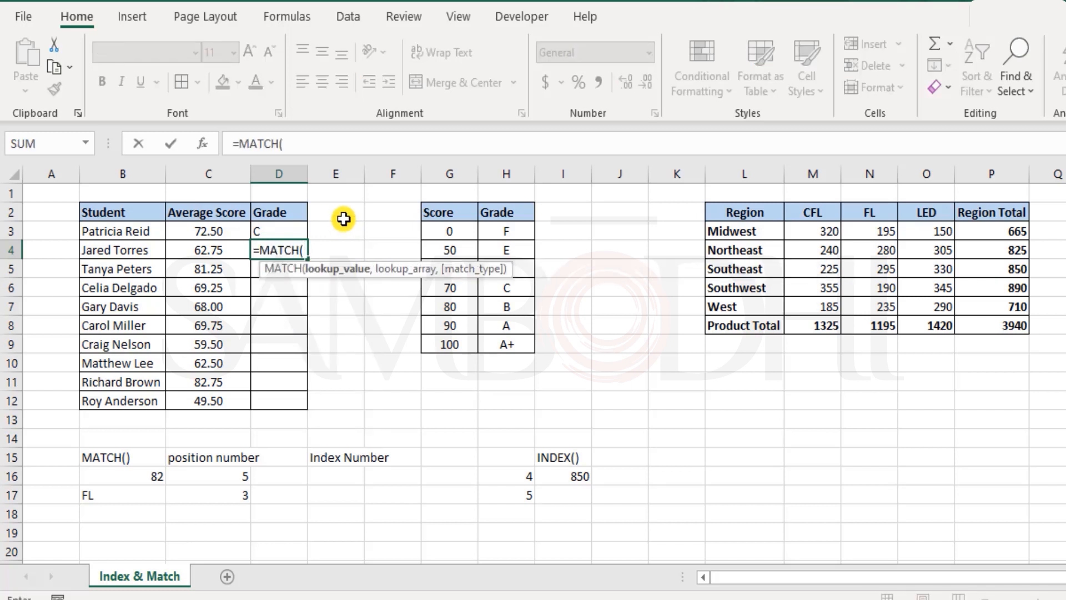
pyautogui.click(244, 257)
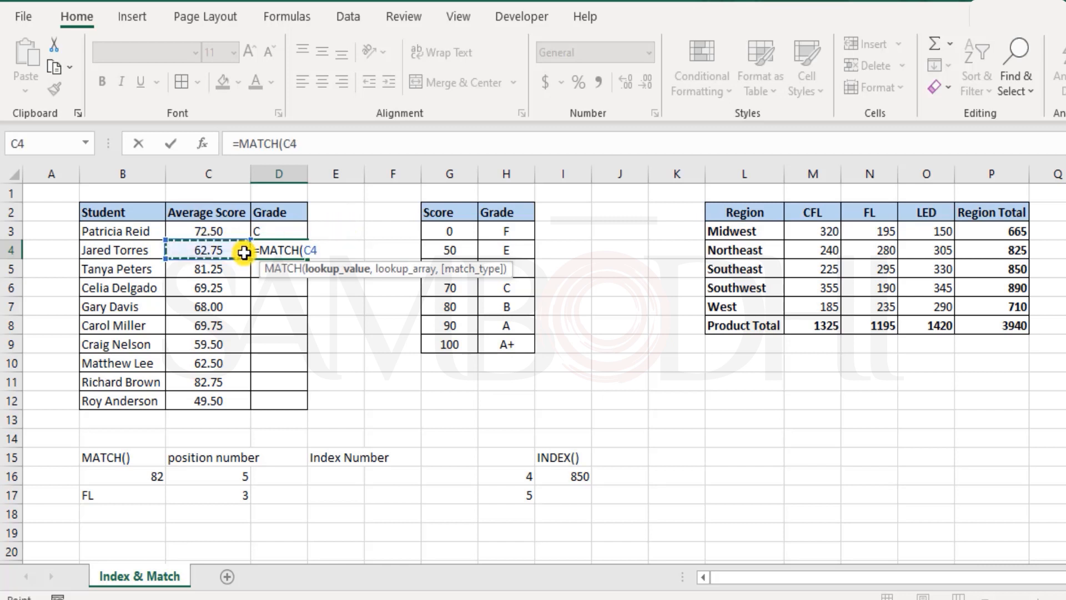
pyautogui.write(',')
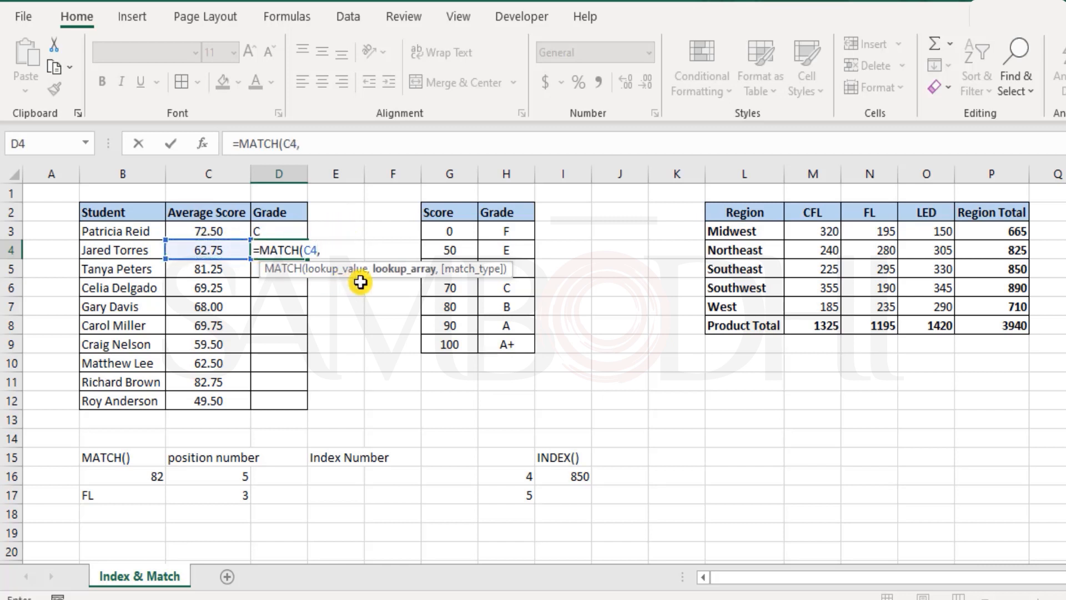
pyautogui.moveTo(443, 231); pyautogui.dragTo(451, 336)
pyautogui.write(',')
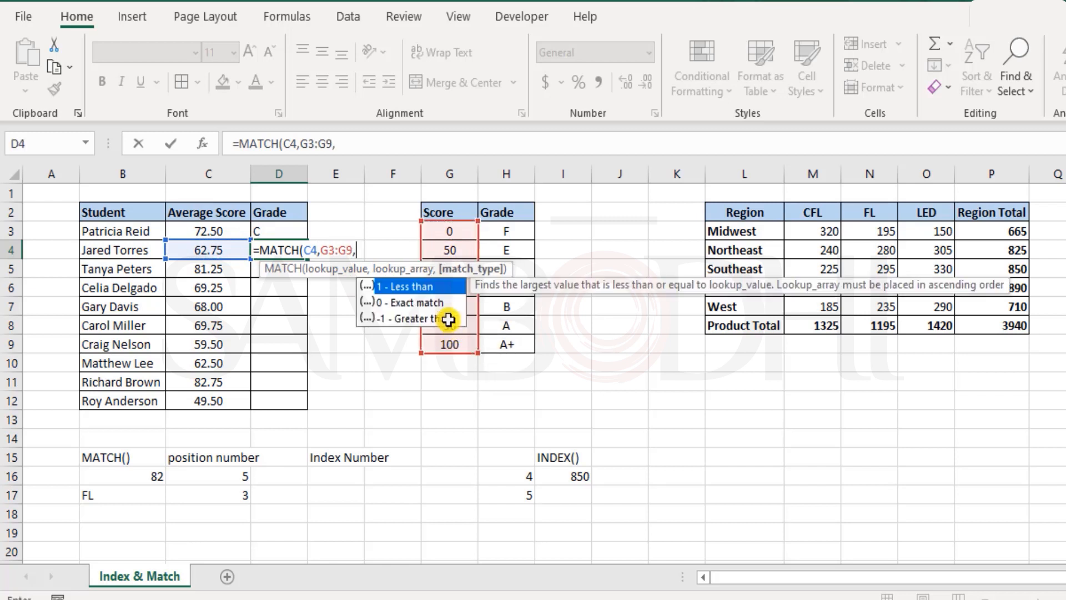
pyautogui.doubleClick(430, 287)
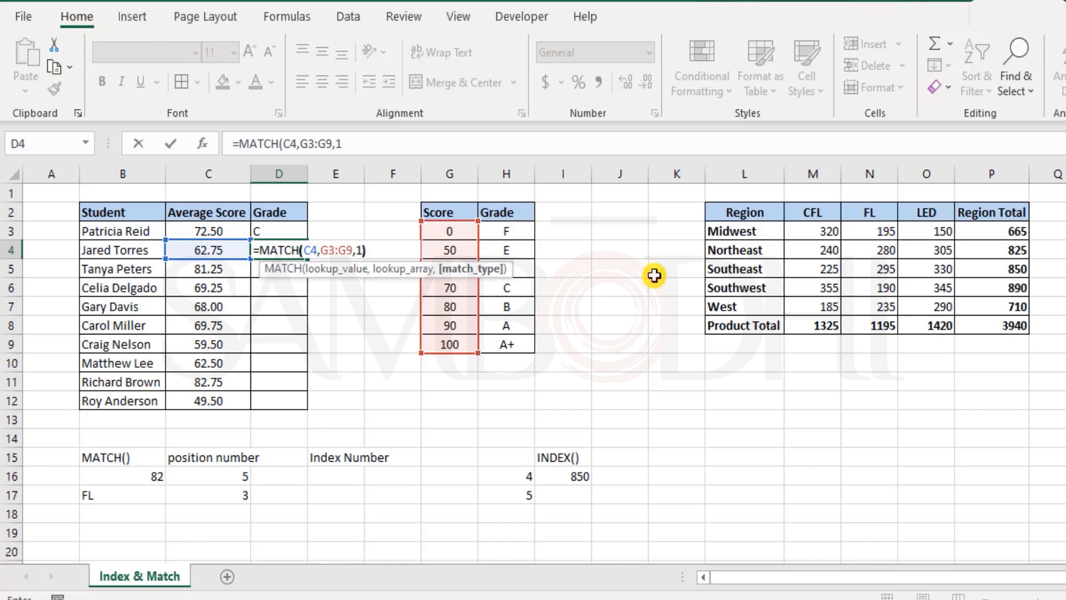
pyautogui.write(')')
pyautogui.press('Return')
pyautogui.moveTo(454, 228); pyautogui.dragTo(459, 288)
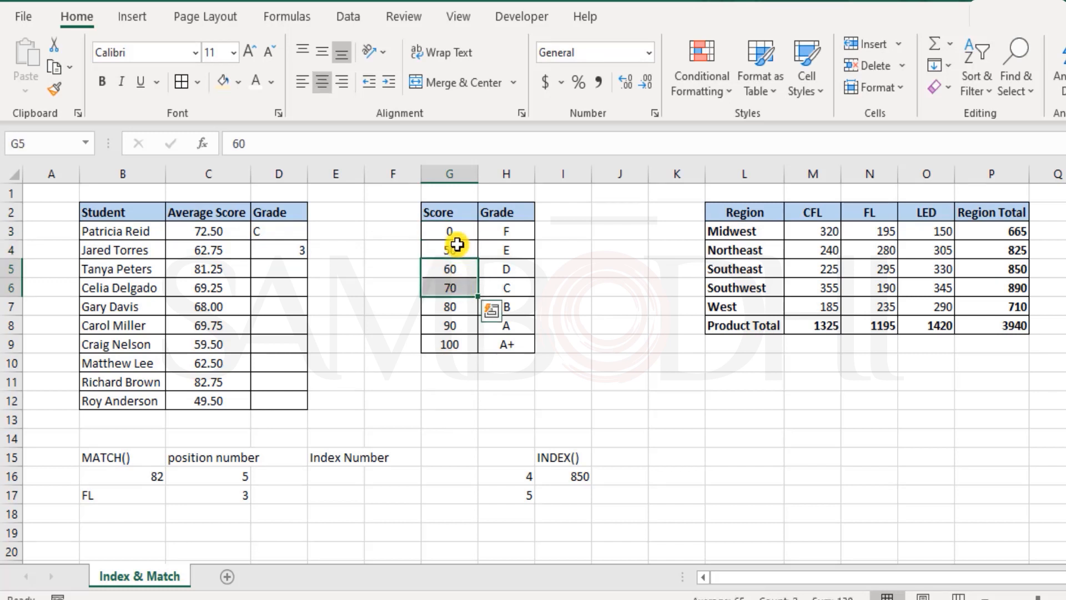
# Change the match type in D4's MATCH formula to -1
pyautogui.doubleClick(280, 251)
pyautogui.click(357, 252)
pyautogui.press('Delete')
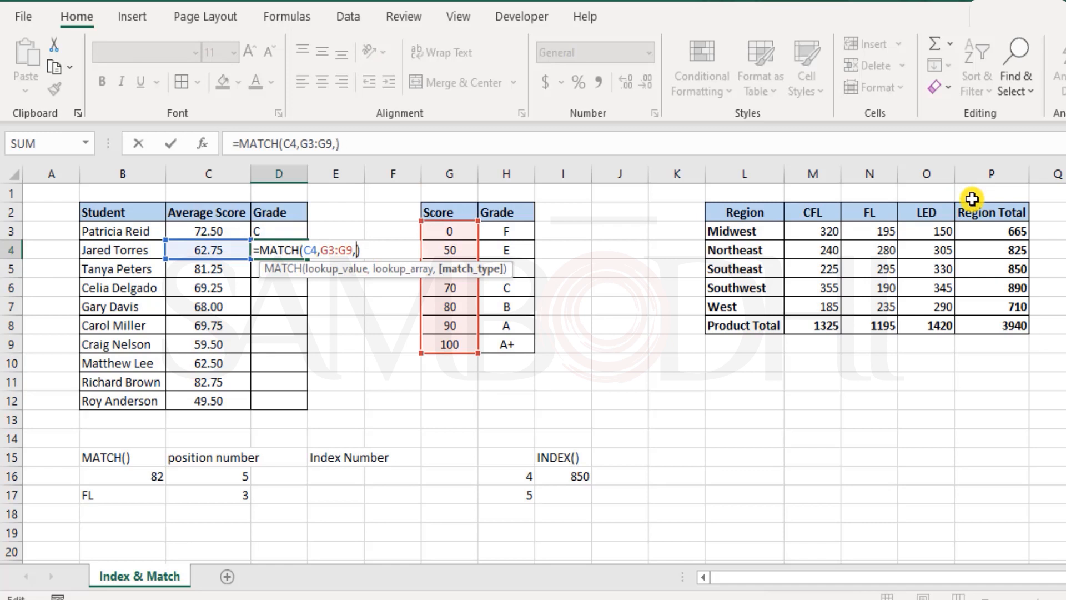
pyautogui.press('BackSpace')
pyautogui.write(',')
pyautogui.press('Down')
pyautogui.write('-1')
pyautogui.press('Return')
pyautogui.press('Up')
pyautogui.press('F2')
pyautogui.press('Escape')
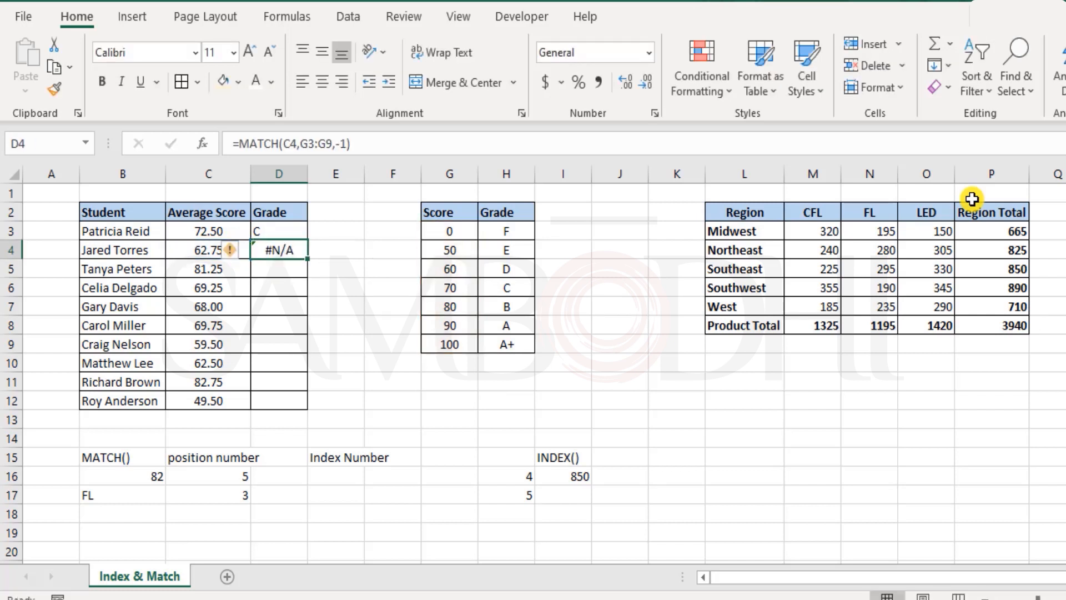
# Change the match type in D4's MATCH formula to 0
pyautogui.press('F1')
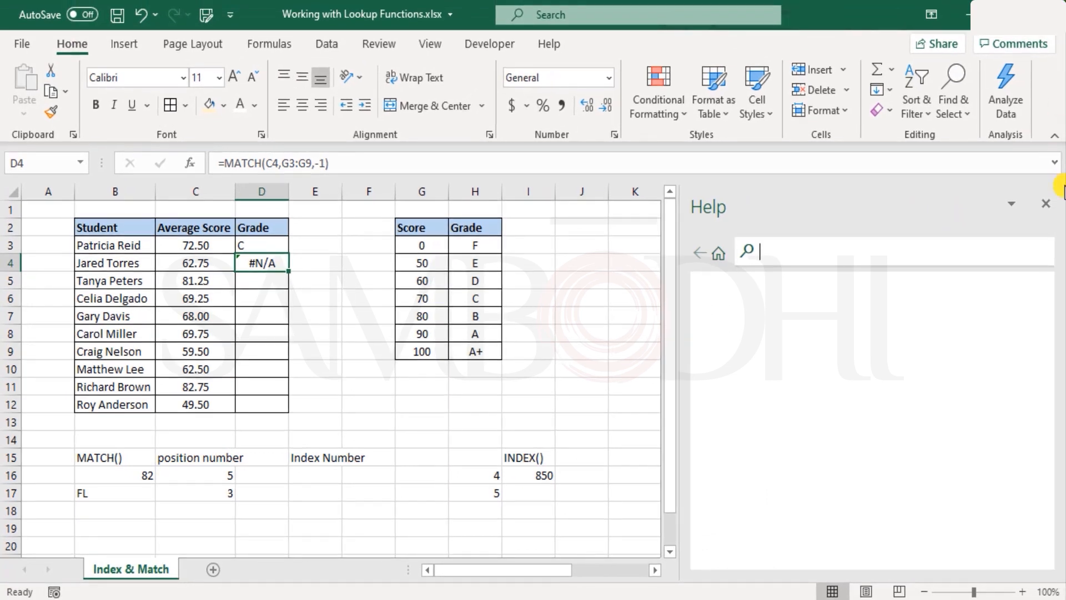
pyautogui.click(1047, 204)
pyautogui.press('F2')
pyautogui.click(340, 261)
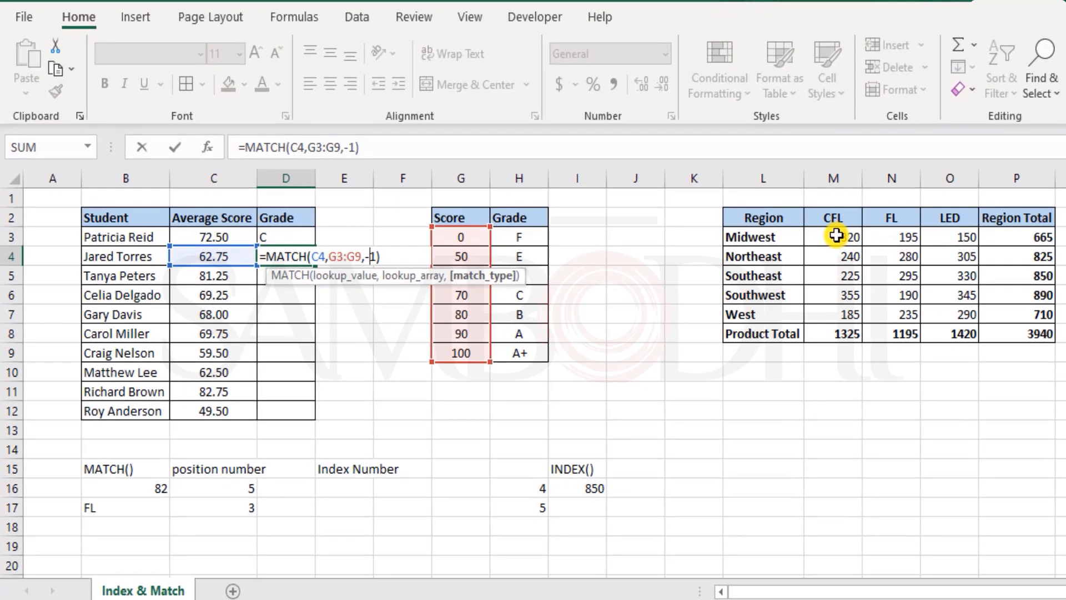
pyautogui.press('BackSpace')
pyautogui.press('Delete')
pyautogui.write('0')
pyautogui.press('Return')
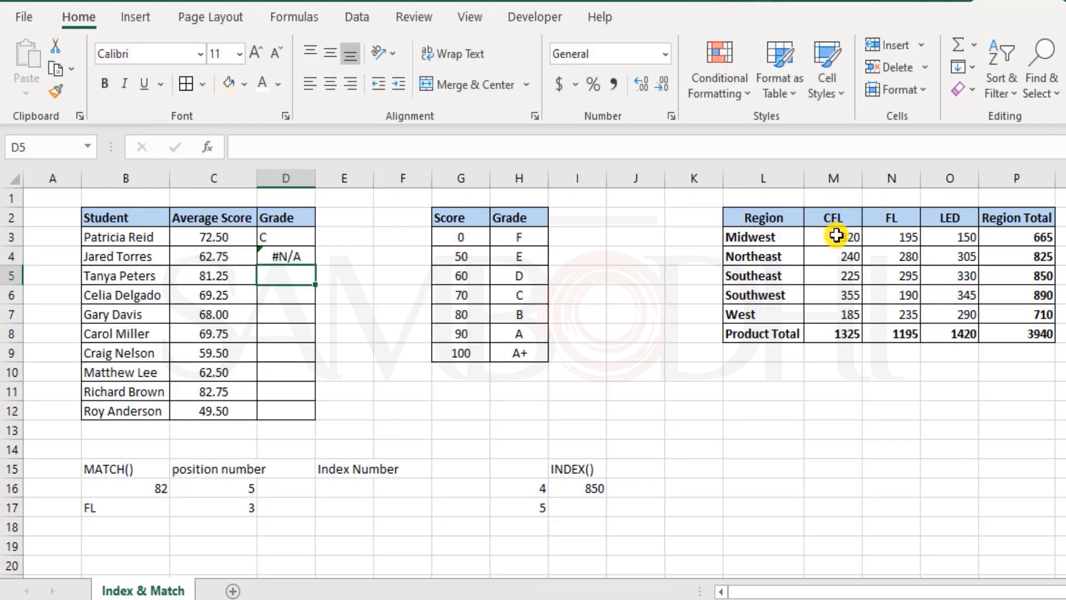
# Set the match type in D4's MATCH formula back to 1
pyautogui.press('Up')
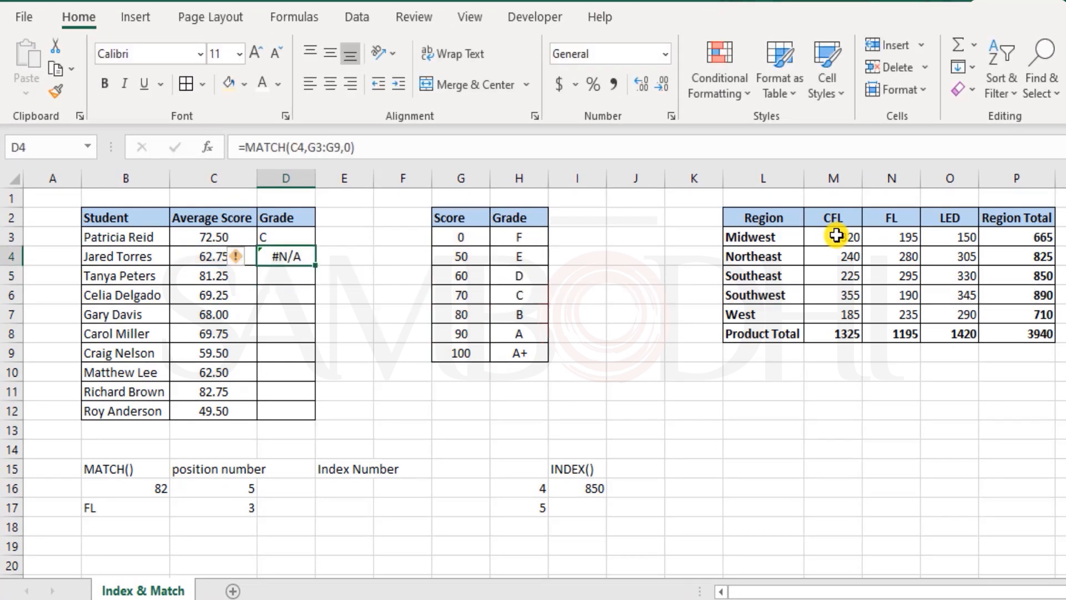
pyautogui.press('F2')
pyautogui.press('Left')
pyautogui.press('BackSpace')
pyautogui.press('Down')
pyautogui.press('Up')
pyautogui.press('Tab')
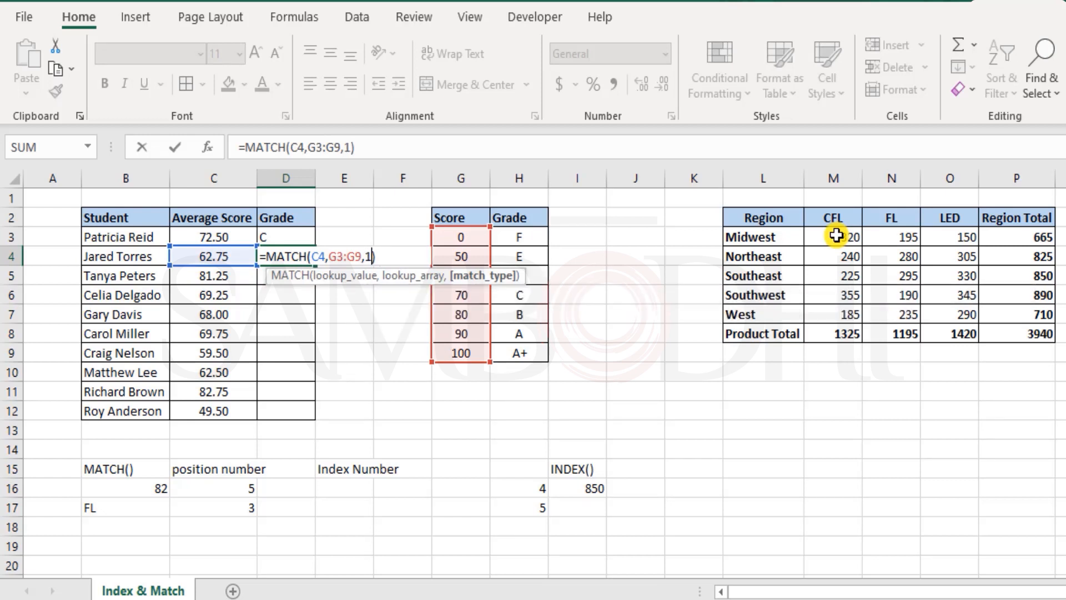
pyautogui.press('Return')
pyautogui.press('Up')
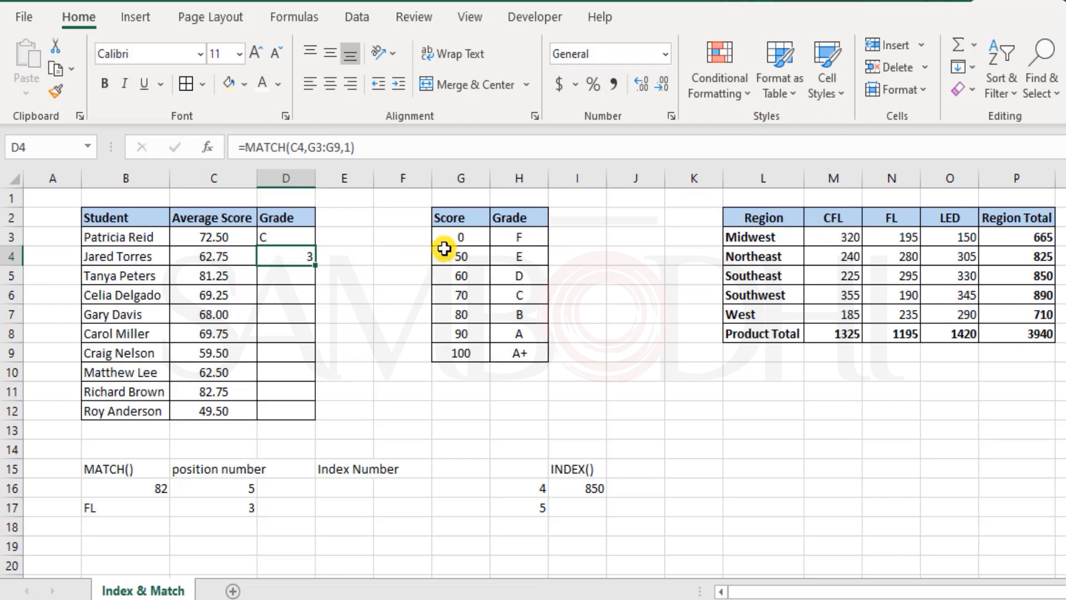
# In D4, start wrapping the MATCH formula inside an INDEX function
pyautogui.moveTo(461, 237); pyautogui.dragTo(465, 279)
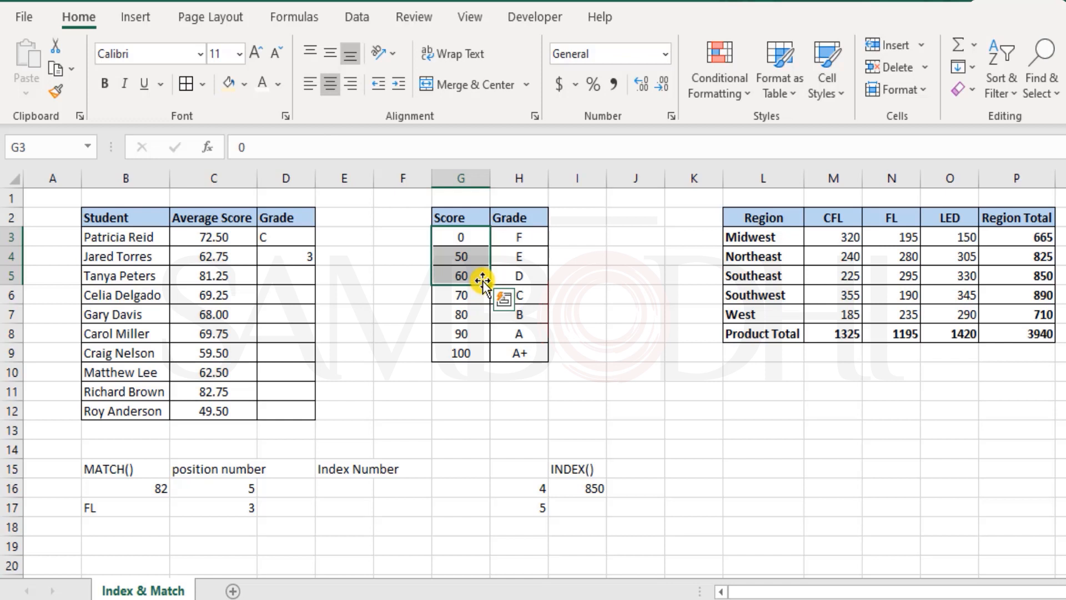
pyautogui.doubleClick(293, 255)
pyautogui.moveTo(380, 258); pyautogui.dragTo(268, 257)
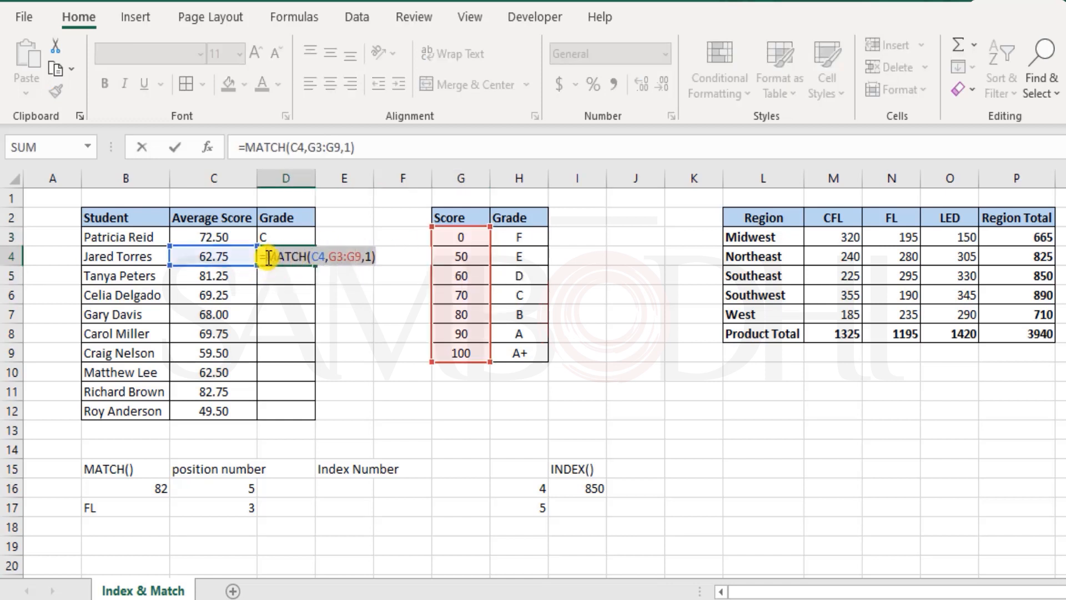
pyautogui.click(267, 257)
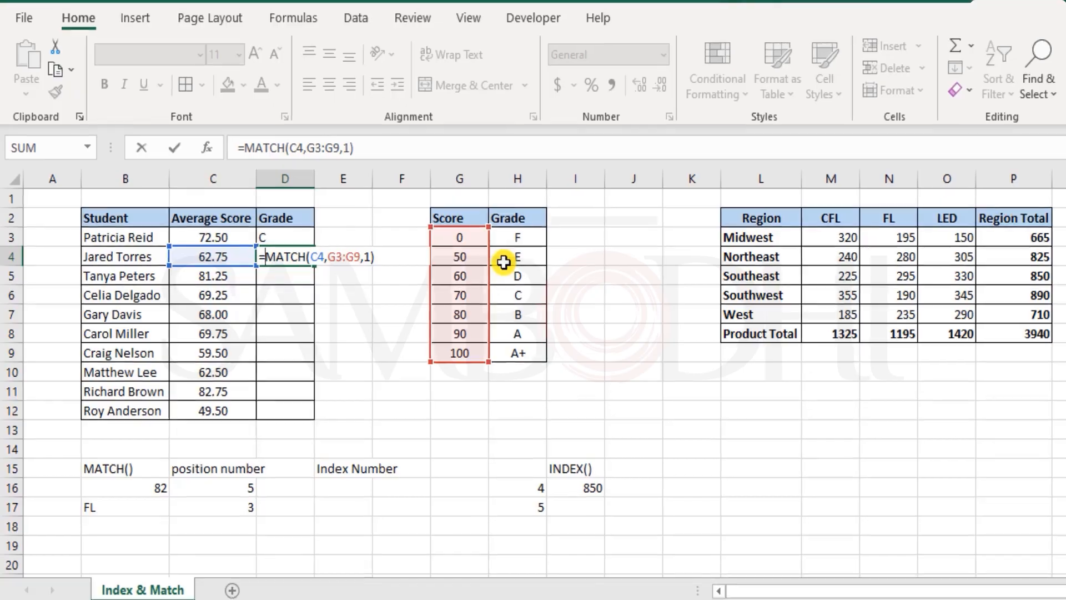
pyautogui.write('IN')
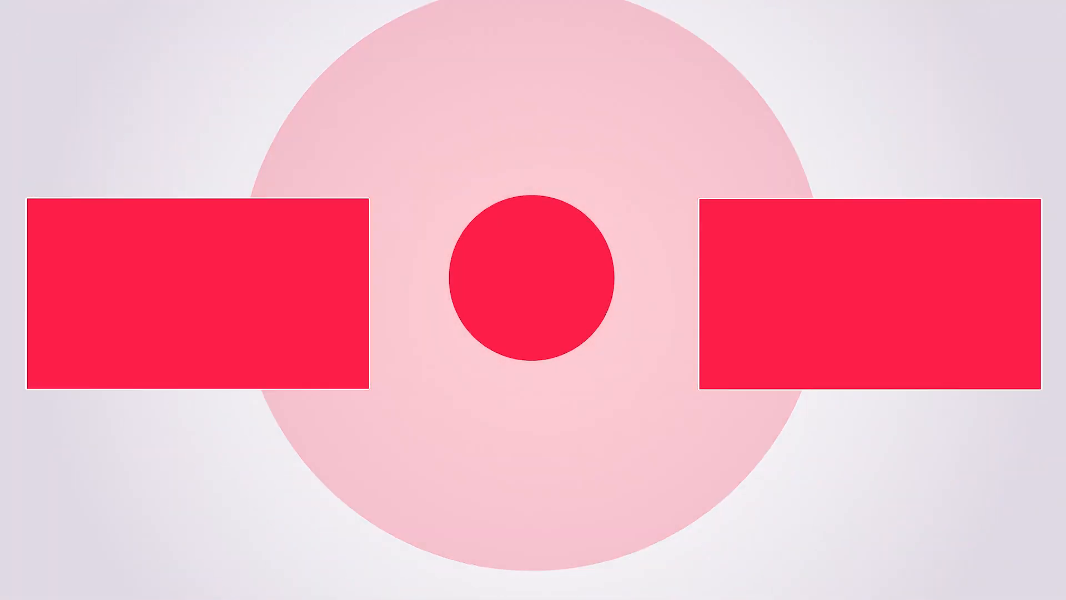